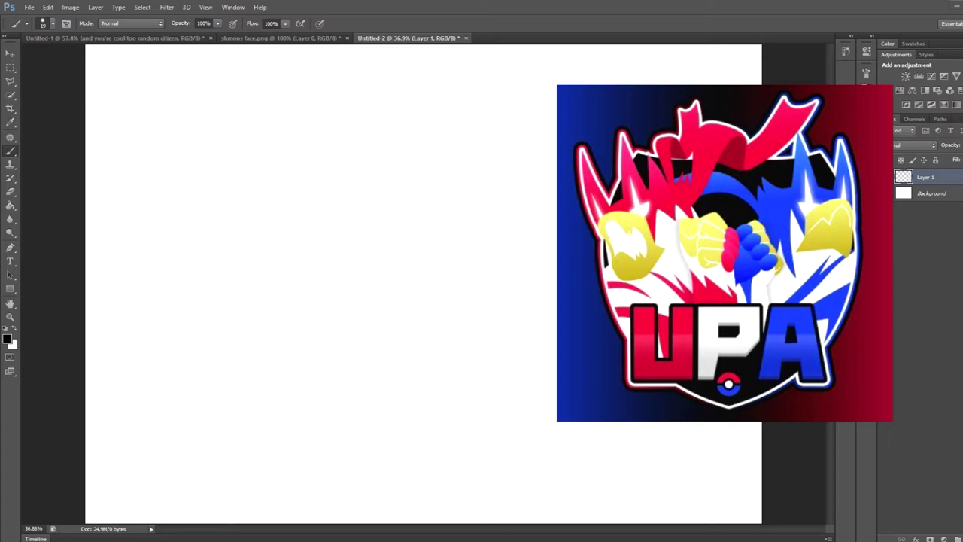
Step: Sketch a row of four circular heads in black across the upper canvas with the Brush tool
{"action": "left_click_drag", "start_coordinate": [286, 160], "coordinate": [293, 190]}
{"action": "mouse_move", "coordinate": [341, 153]}
{"action": "left_mouse_down"}
{"action": "mouse_move", "coordinate": [334, 189]}
{"action": "mouse_move", "coordinate": [325, 182]}
{"action": "left_mouse_up"}
{"action": "left_click_drag", "start_coordinate": [386, 161], "coordinate": [410, 134]}
{"action": "mouse_move", "coordinate": [465, 155]}
{"action": "left_mouse_down"}
{"action": "mouse_move", "coordinate": [514, 146]}
{"action": "mouse_move", "coordinate": [467, 149]}
{"action": "left_mouse_up"}
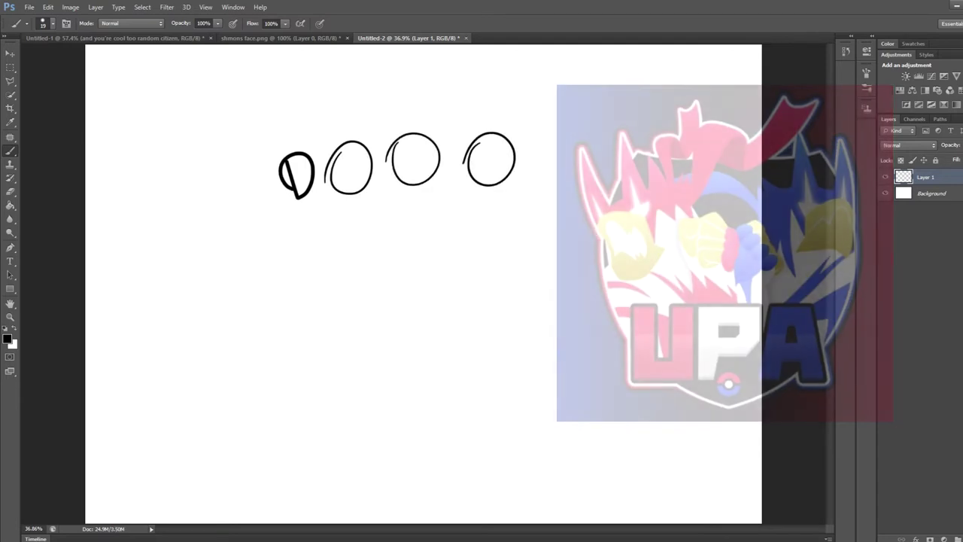
Step: Handwrite "x 20" beside the row of heads
{"action": "left_click_drag", "start_coordinate": [552, 140], "coordinate": [587, 194]}
{"action": "left_click_drag", "start_coordinate": [573, 144], "coordinate": [551, 182]}
{"action": "mouse_move", "coordinate": [608, 150]}
{"action": "left_mouse_down"}
{"action": "mouse_move", "coordinate": [607, 192]}
{"action": "mouse_move", "coordinate": [685, 177]}
{"action": "mouse_move", "coordinate": [636, 162]}
{"action": "left_mouse_up"}
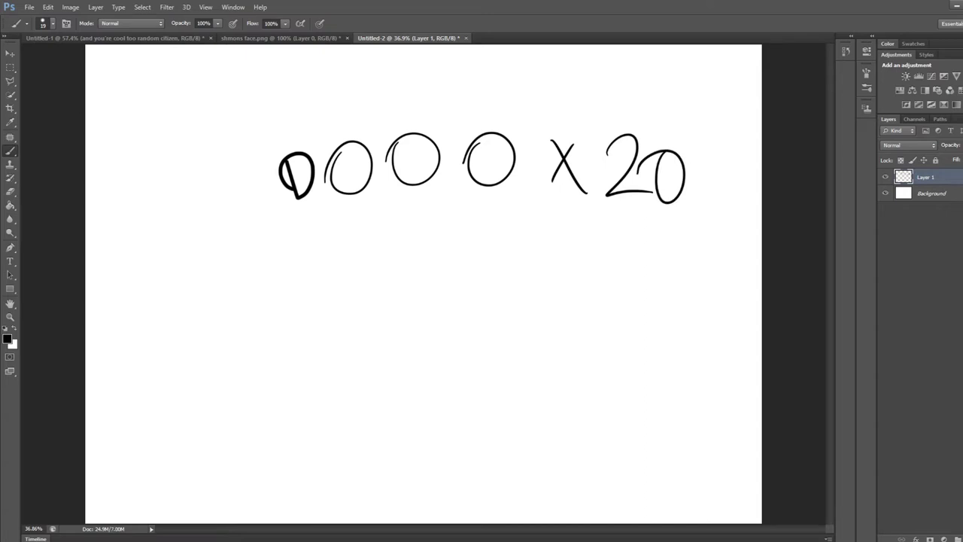
Step: Add a larger head at the start of the row and draw simple body lines beneath all five heads
{"action": "left_click_drag", "start_coordinate": [220, 214], "coordinate": [235, 158]}
{"action": "left_click_drag", "start_coordinate": [250, 212], "coordinate": [257, 253]}
{"action": "mouse_move", "coordinate": [259, 211]}
{"action": "left_mouse_down"}
{"action": "mouse_move", "coordinate": [280, 268]}
{"action": "mouse_move", "coordinate": [296, 266]}
{"action": "left_mouse_up"}
{"action": "left_click_drag", "start_coordinate": [295, 200], "coordinate": [300, 271]}
{"action": "mouse_move", "coordinate": [304, 197]}
{"action": "left_mouse_down"}
{"action": "mouse_move", "coordinate": [299, 268]}
{"action": "mouse_move", "coordinate": [326, 267]}
{"action": "left_mouse_up"}
{"action": "left_click_drag", "start_coordinate": [349, 191], "coordinate": [346, 266]}
{"action": "left_click_drag", "start_coordinate": [360, 194], "coordinate": [380, 266]}
{"action": "left_click_drag", "start_coordinate": [410, 188], "coordinate": [406, 257]}
{"action": "left_click_drag", "start_coordinate": [421, 184], "coordinate": [440, 257]}
{"action": "left_click_drag", "start_coordinate": [482, 186], "coordinate": [472, 249]}
{"action": "left_click_drag", "start_coordinate": [497, 184], "coordinate": [518, 263]}
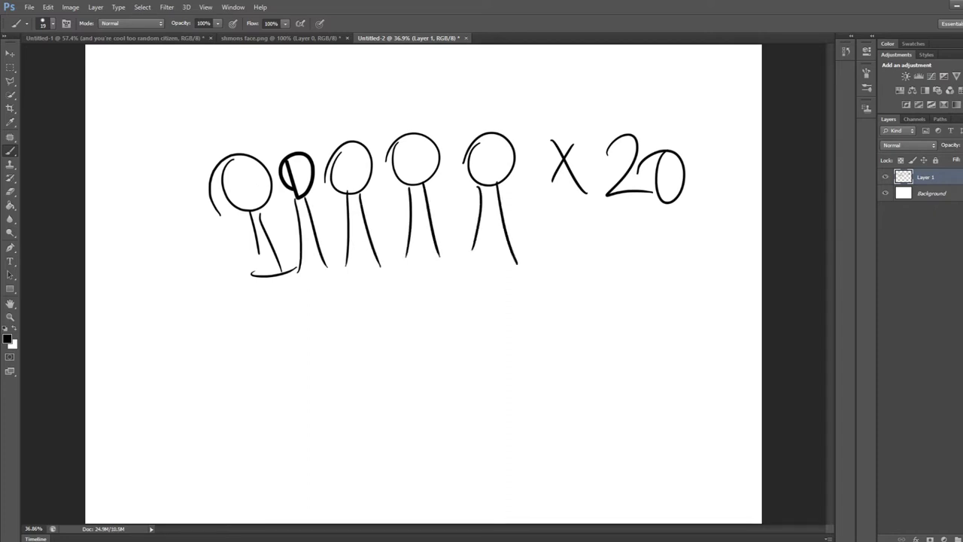
Step: Create a new layer for the next sketch and hide Layer 1
{"action": "left_click", "coordinate": [920, 316]}
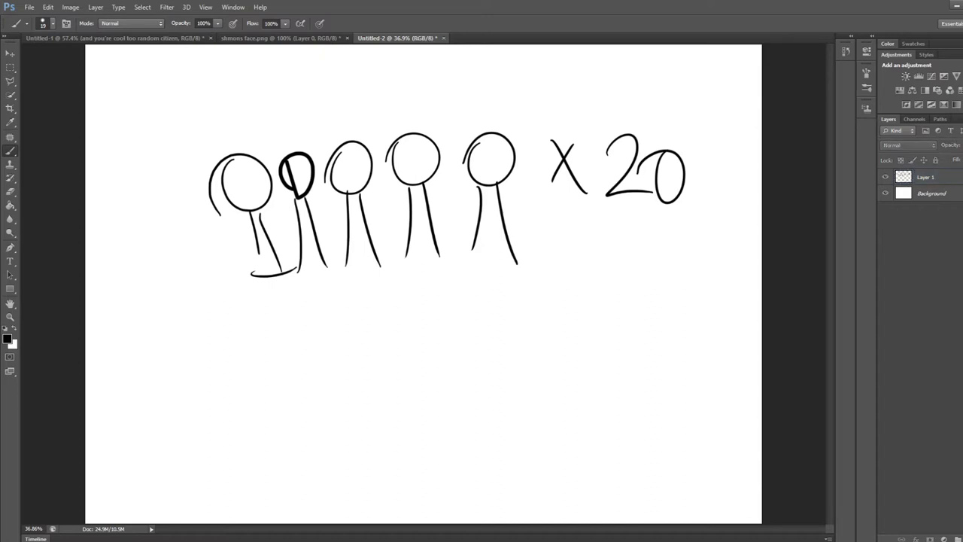
{"action": "key", "text": "ctrl+alt+shift+n"}
{"action": "left_click", "coordinate": [886, 193]}
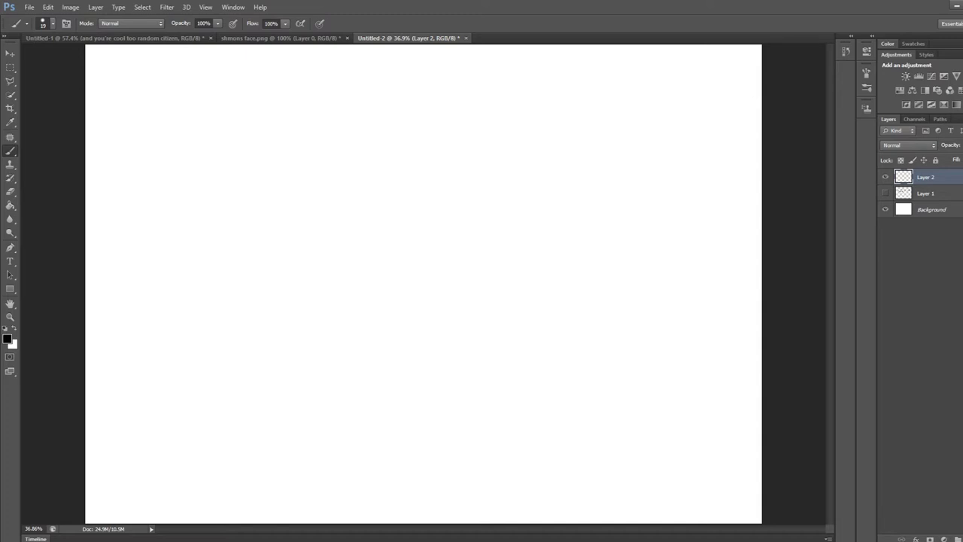
Step: Draw a large cartoon head outline with round wide eyes, tiny pupils, arched eyebrows and an angular nose
{"action": "mouse_move", "coordinate": [368, 127]}
{"action": "left_mouse_down"}
{"action": "mouse_move", "coordinate": [376, 224]}
{"action": "mouse_move", "coordinate": [361, 279]}
{"action": "mouse_move", "coordinate": [376, 326]}
{"action": "mouse_move", "coordinate": [522, 301]}
{"action": "left_mouse_up"}
{"action": "mouse_move", "coordinate": [369, 126]}
{"action": "left_mouse_down"}
{"action": "mouse_move", "coordinate": [542, 136]}
{"action": "mouse_move", "coordinate": [521, 300]}
{"action": "left_mouse_up"}
{"action": "mouse_move", "coordinate": [369, 224]}
{"action": "left_mouse_down"}
{"action": "mouse_move", "coordinate": [410, 220]}
{"action": "mouse_move", "coordinate": [405, 240]}
{"action": "left_mouse_up"}
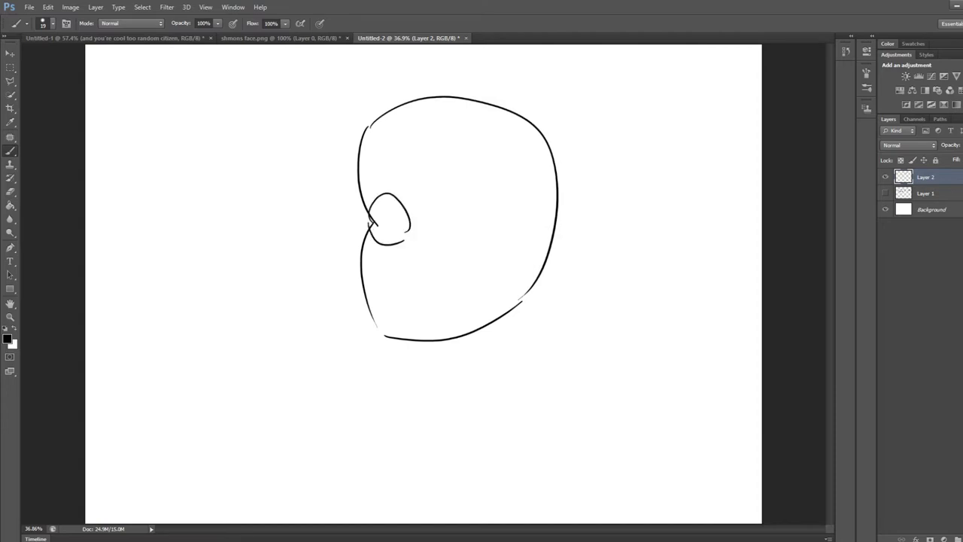
{"action": "left_click_drag", "start_coordinate": [461, 195], "coordinate": [475, 219]}
{"action": "mouse_move", "coordinate": [375, 177]}
{"action": "left_mouse_down"}
{"action": "mouse_move", "coordinate": [410, 178]}
{"action": "mouse_move", "coordinate": [387, 184]}
{"action": "mouse_move", "coordinate": [405, 190]}
{"action": "mouse_move", "coordinate": [480, 176]}
{"action": "mouse_move", "coordinate": [441, 191]}
{"action": "mouse_move", "coordinate": [413, 263]}
{"action": "mouse_move", "coordinate": [422, 264]}
{"action": "left_mouse_up"}
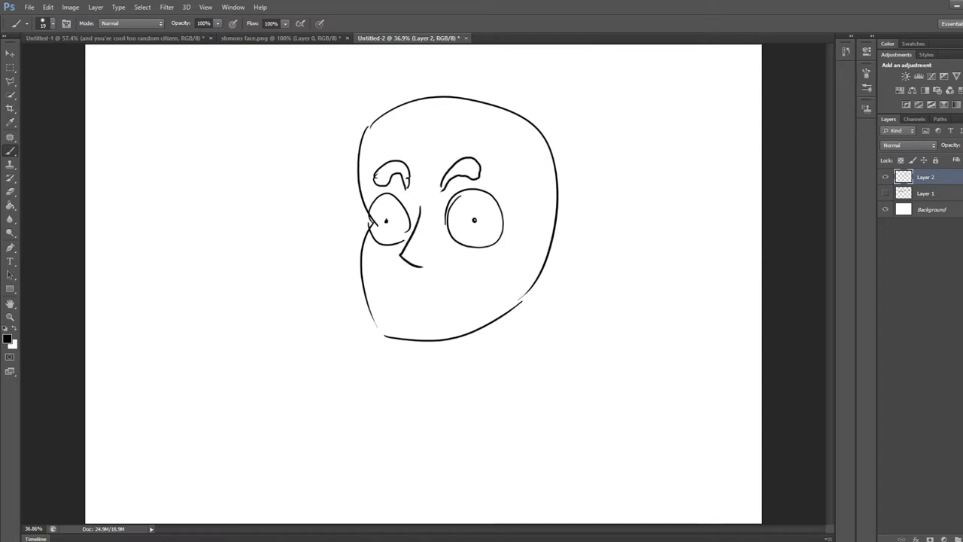
Step: Add a drooping frown, both ears and a spiky hair outline to the cartoon head
{"action": "left_click_drag", "start_coordinate": [397, 293], "coordinate": [478, 284]}
{"action": "mouse_move", "coordinate": [398, 295]}
{"action": "left_mouse_down"}
{"action": "mouse_move", "coordinate": [398, 311]}
{"action": "mouse_move", "coordinate": [410, 315]}
{"action": "left_mouse_up"}
{"action": "left_click_drag", "start_coordinate": [470, 281], "coordinate": [472, 302]}
{"action": "left_click_drag", "start_coordinate": [459, 304], "coordinate": [484, 309]}
{"action": "left_click_drag", "start_coordinate": [361, 216], "coordinate": [371, 259]}
{"action": "mouse_move", "coordinate": [541, 242]}
{"action": "left_mouse_down"}
{"action": "mouse_move", "coordinate": [556, 230]}
{"action": "mouse_move", "coordinate": [550, 271]}
{"action": "left_mouse_up"}
{"action": "mouse_move", "coordinate": [297, 122]}
{"action": "left_mouse_down"}
{"action": "mouse_move", "coordinate": [349, 206]}
{"action": "mouse_move", "coordinate": [452, 75]}
{"action": "mouse_move", "coordinate": [527, 105]}
{"action": "mouse_move", "coordinate": [580, 172]}
{"action": "mouse_move", "coordinate": [571, 197]}
{"action": "left_mouse_up"}
Step: Handwrite "oh fuck" in the empty space beside the face
{"action": "mouse_move", "coordinate": [257, 292]}
{"action": "left_mouse_down"}
{"action": "mouse_move", "coordinate": [244, 311]}
{"action": "mouse_move", "coordinate": [259, 295]}
{"action": "left_mouse_up"}
{"action": "mouse_move", "coordinate": [265, 309]}
{"action": "left_mouse_down"}
{"action": "mouse_move", "coordinate": [272, 256]}
{"action": "mouse_move", "coordinate": [297, 299]}
{"action": "left_mouse_up"}
{"action": "mouse_move", "coordinate": [271, 360]}
{"action": "left_mouse_down"}
{"action": "mouse_move", "coordinate": [272, 383]}
{"action": "mouse_move", "coordinate": [325, 391]}
{"action": "left_mouse_up"}
{"action": "mouse_move", "coordinate": [306, 334]}
{"action": "left_mouse_down"}
{"action": "mouse_move", "coordinate": [331, 384]}
{"action": "mouse_move", "coordinate": [350, 381]}
{"action": "left_mouse_up"}
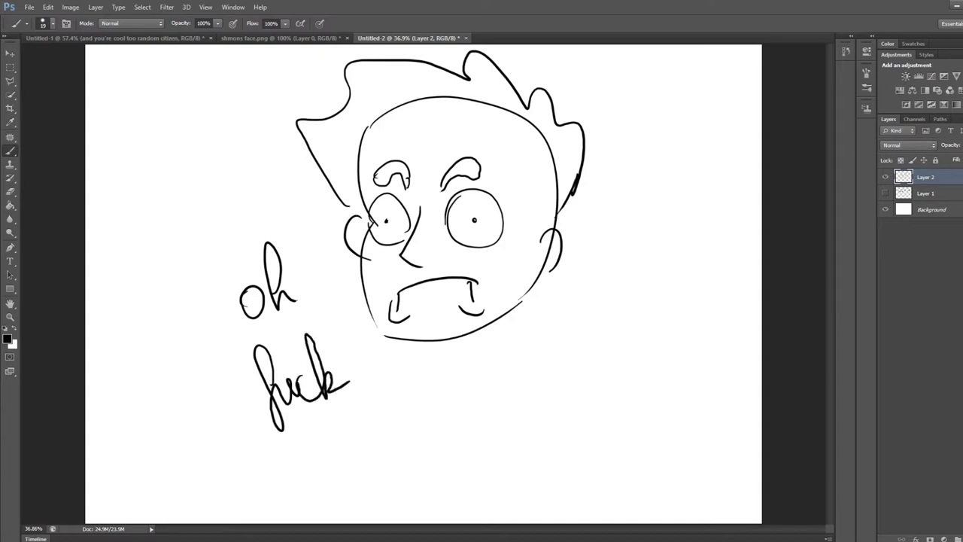
Step: Draw the hairline and sideburn, and erase the skull outline that runs through the hair
{"action": "mouse_move", "coordinate": [576, 210]}
{"action": "left_mouse_down"}
{"action": "mouse_move", "coordinate": [564, 216]}
{"action": "mouse_move", "coordinate": [563, 239]}
{"action": "left_mouse_up"}
{"action": "mouse_move", "coordinate": [385, 155]}
{"action": "left_mouse_down"}
{"action": "mouse_move", "coordinate": [481, 143]}
{"action": "mouse_move", "coordinate": [545, 216]}
{"action": "left_mouse_up"}
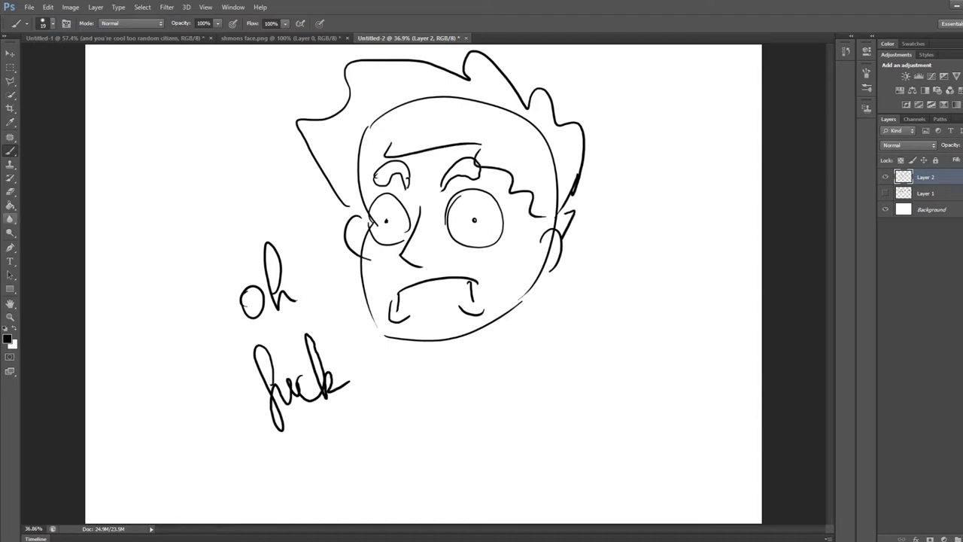
{"action": "key", "text": "e"}
{"action": "mouse_move", "coordinate": [363, 136]}
{"action": "left_mouse_down"}
{"action": "mouse_move", "coordinate": [391, 109]}
{"action": "mouse_move", "coordinate": [436, 96]}
{"action": "mouse_move", "coordinate": [500, 107]}
{"action": "mouse_move", "coordinate": [439, 97]}
{"action": "left_mouse_up"}
{"action": "mouse_move", "coordinate": [501, 108]}
{"action": "left_mouse_down"}
{"action": "mouse_move", "coordinate": [534, 126]}
{"action": "mouse_move", "coordinate": [558, 199]}
{"action": "left_mouse_up"}
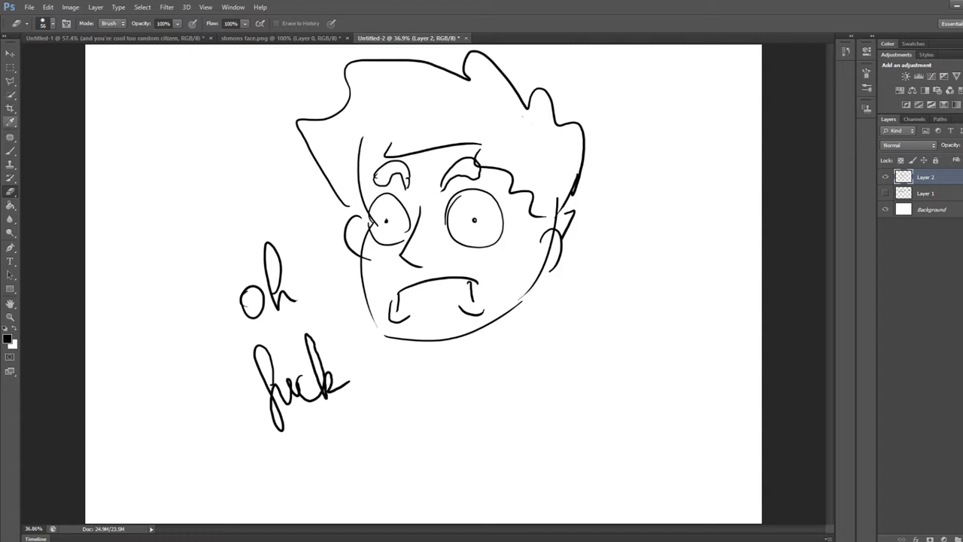
Step: Draw both shoulder lines and a curved collar beneath the character's chin with the Brush tool
{"action": "key", "text": "b"}
{"action": "left_click_drag", "start_coordinate": [367, 301], "coordinate": [302, 333]}
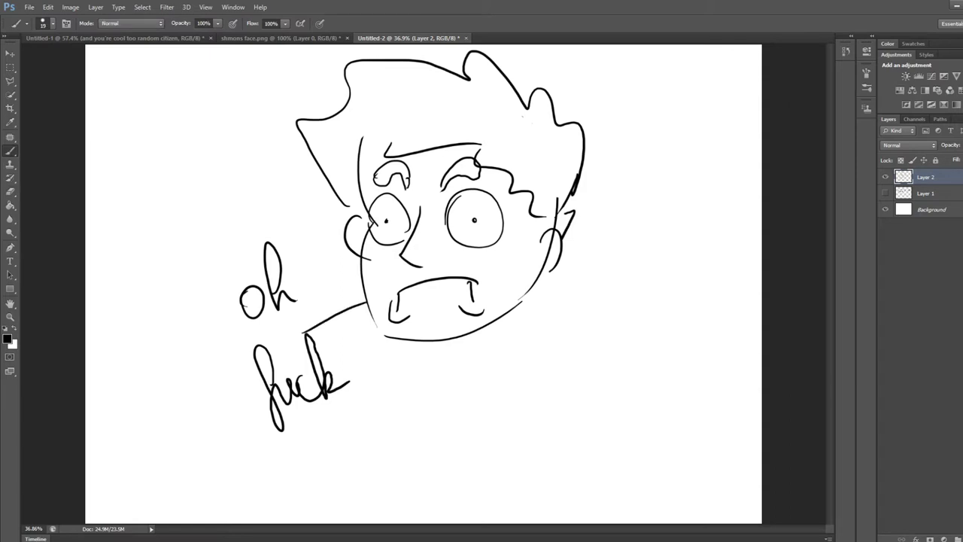
{"action": "left_click_drag", "start_coordinate": [540, 279], "coordinate": [628, 333]}
{"action": "left_click_drag", "start_coordinate": [540, 300], "coordinate": [465, 370]}
{"action": "left_click_drag", "start_coordinate": [423, 340], "coordinate": [497, 353]}
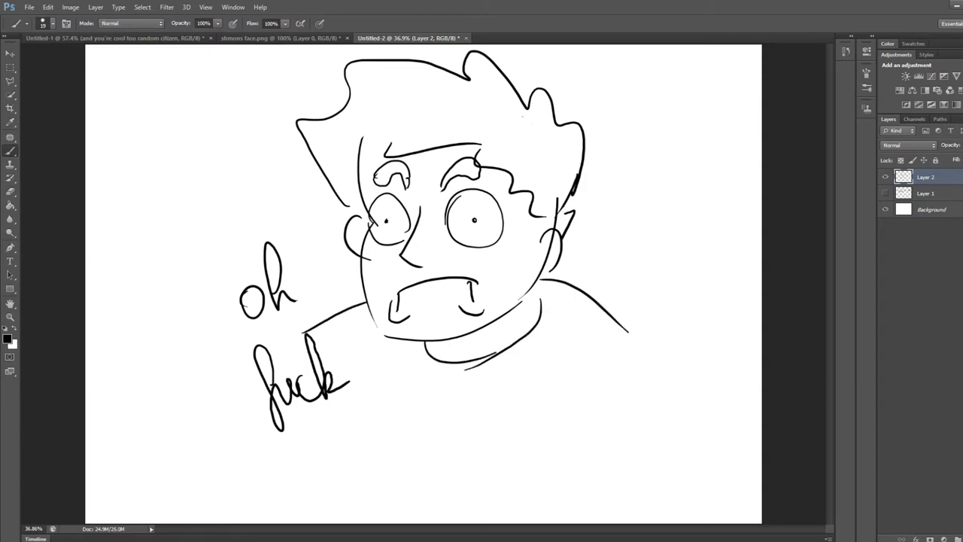
Step: Draw a large hand beside the torso and divide it into fingers with vertical lines
{"action": "left_click_drag", "start_coordinate": [554, 370], "coordinate": [648, 388]}
{"action": "mouse_move", "coordinate": [555, 367]}
{"action": "left_mouse_down"}
{"action": "mouse_move", "coordinate": [572, 406]}
{"action": "mouse_move", "coordinate": [552, 465]}
{"action": "mouse_move", "coordinate": [645, 461]}
{"action": "left_mouse_up"}
{"action": "left_click_drag", "start_coordinate": [660, 399], "coordinate": [646, 466]}
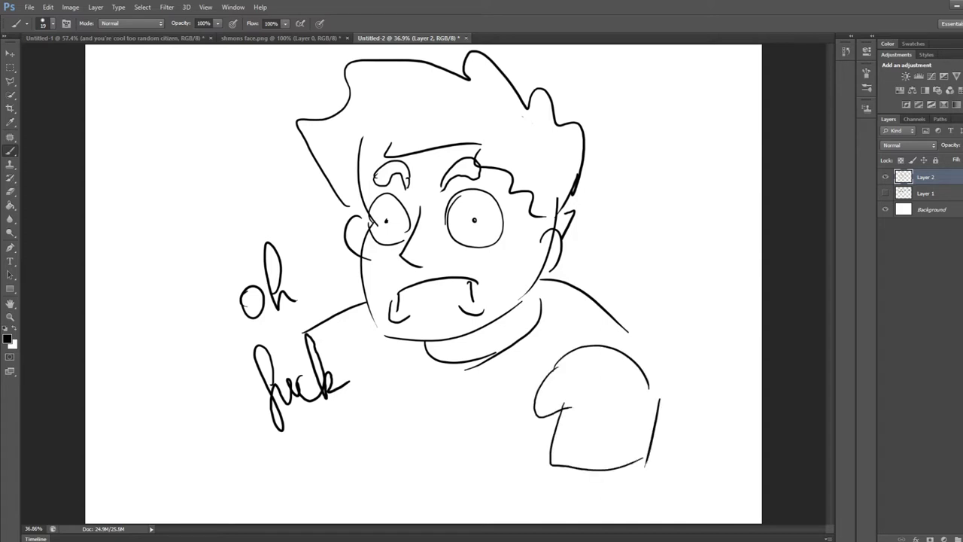
{"action": "left_click_drag", "start_coordinate": [586, 411], "coordinate": [580, 475]}
{"action": "mouse_move", "coordinate": [617, 409]}
{"action": "left_mouse_down"}
{"action": "mouse_move", "coordinate": [613, 464]}
{"action": "mouse_move", "coordinate": [636, 472]}
{"action": "left_mouse_up"}
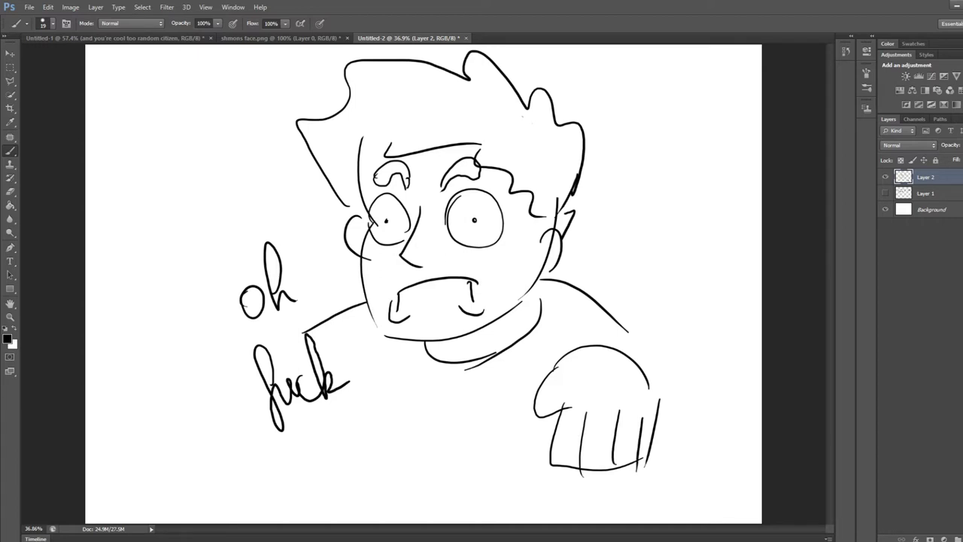
Step: Draw the other arm bent outward, with its hand raised to the side of the head
{"action": "left_click_drag", "start_coordinate": [311, 218], "coordinate": [385, 160]}
{"action": "left_click_drag", "start_coordinate": [310, 187], "coordinate": [322, 238]}
{"action": "mouse_move", "coordinate": [318, 204]}
{"action": "left_mouse_down"}
{"action": "mouse_move", "coordinate": [325, 254]}
{"action": "mouse_move", "coordinate": [272, 259]}
{"action": "left_mouse_up"}
{"action": "left_click_drag", "start_coordinate": [247, 298], "coordinate": [158, 385]}
{"action": "mouse_move", "coordinate": [174, 384]}
{"action": "left_mouse_down"}
{"action": "mouse_move", "coordinate": [218, 444]}
{"action": "mouse_move", "coordinate": [249, 454]}
{"action": "mouse_move", "coordinate": [367, 432]}
{"action": "left_mouse_up"}
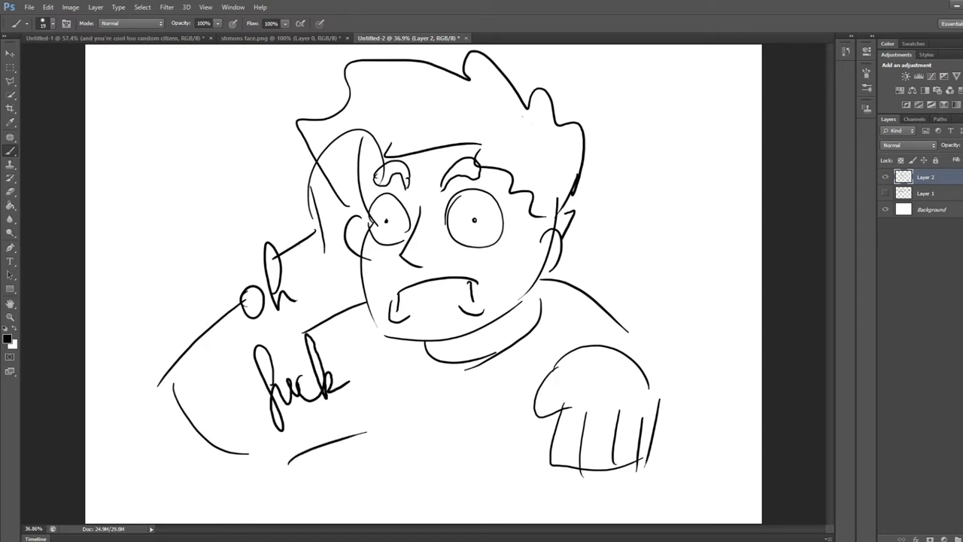
Step: With Layer 2 hidden, draw Bisharp's crested helmet, eye, face and neck on a new layer
{"action": "left_click", "coordinate": [885, 177]}
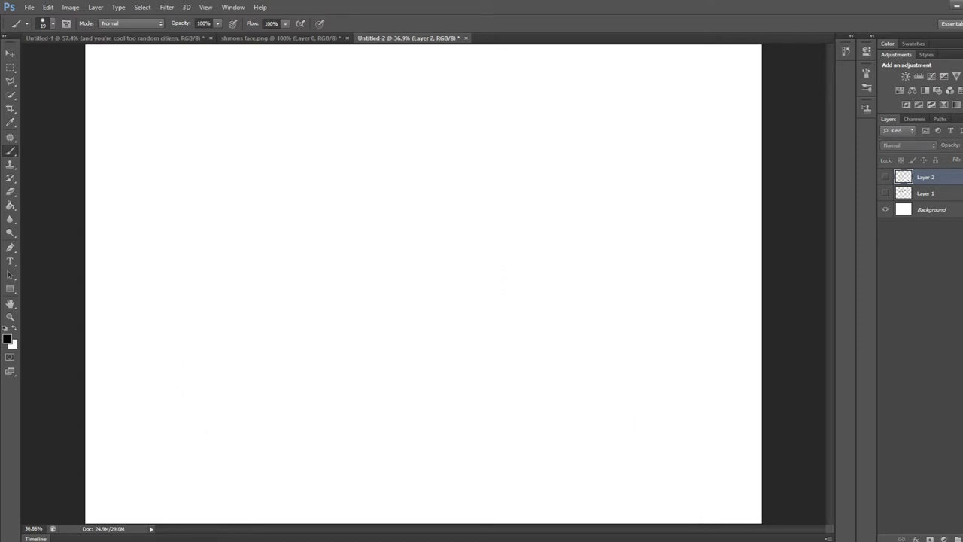
{"action": "key", "text": "ctrl+alt+shift+n"}
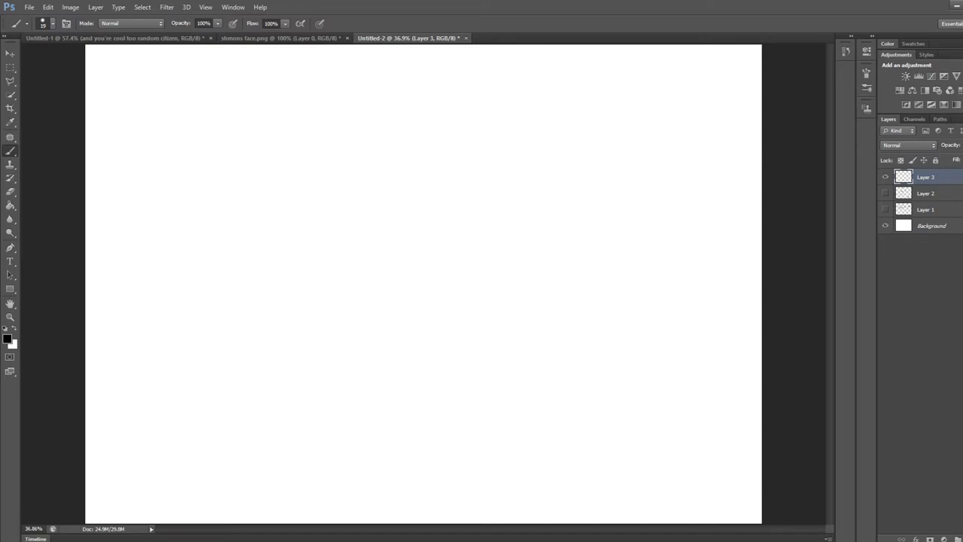
{"action": "mouse_move", "coordinate": [325, 183]}
{"action": "left_mouse_down"}
{"action": "mouse_move", "coordinate": [377, 263]}
{"action": "mouse_move", "coordinate": [431, 220]}
{"action": "mouse_move", "coordinate": [329, 131]}
{"action": "mouse_move", "coordinate": [431, 127]}
{"action": "mouse_move", "coordinate": [422, 83]}
{"action": "mouse_move", "coordinate": [506, 163]}
{"action": "mouse_move", "coordinate": [517, 226]}
{"action": "mouse_move", "coordinate": [483, 269]}
{"action": "left_mouse_up"}
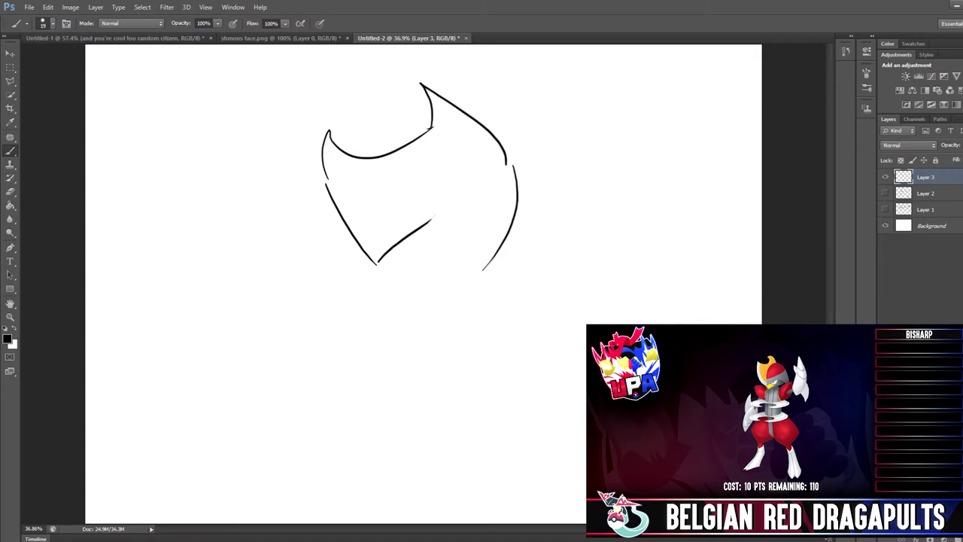
{"action": "mouse_move", "coordinate": [397, 254]}
{"action": "left_mouse_down"}
{"action": "mouse_move", "coordinate": [435, 253]}
{"action": "mouse_move", "coordinate": [436, 222]}
{"action": "left_mouse_up"}
{"action": "mouse_move", "coordinate": [396, 262]}
{"action": "left_mouse_down"}
{"action": "mouse_move", "coordinate": [399, 304]}
{"action": "mouse_move", "coordinate": [488, 286]}
{"action": "mouse_move", "coordinate": [490, 270]}
{"action": "left_mouse_up"}
{"action": "mouse_move", "coordinate": [375, 261]}
{"action": "left_mouse_down"}
{"action": "mouse_move", "coordinate": [380, 293]}
{"action": "mouse_move", "coordinate": [388, 276]}
{"action": "mouse_move", "coordinate": [389, 340]}
{"action": "left_mouse_up"}
{"action": "left_click_drag", "start_coordinate": [435, 302], "coordinate": [432, 329]}
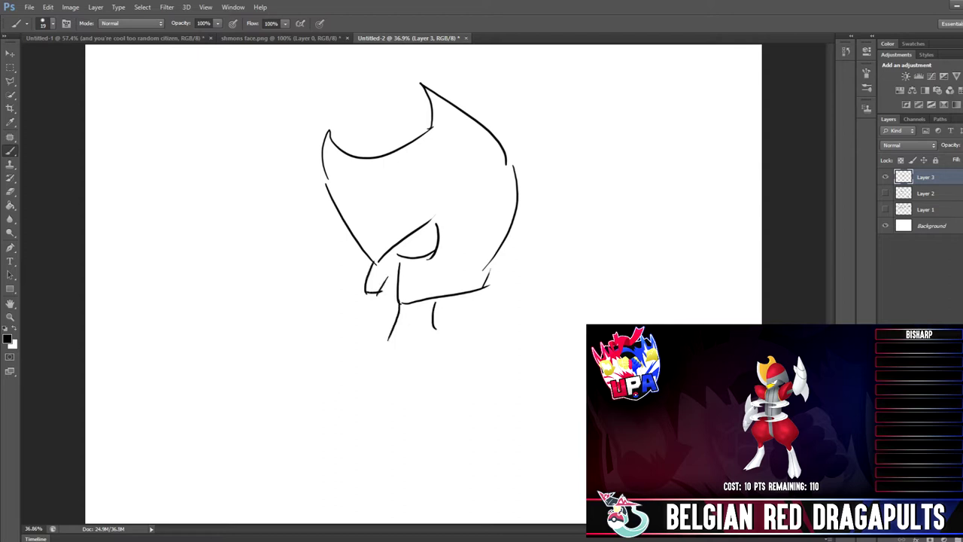
Step: Sketch Bisharp's chest blade, pointed rear shoulder and the lowered arm with its hand
{"action": "mouse_move", "coordinate": [353, 393]}
{"action": "left_mouse_down"}
{"action": "mouse_move", "coordinate": [367, 364]}
{"action": "mouse_move", "coordinate": [398, 361]}
{"action": "mouse_move", "coordinate": [404, 391]}
{"action": "left_mouse_up"}
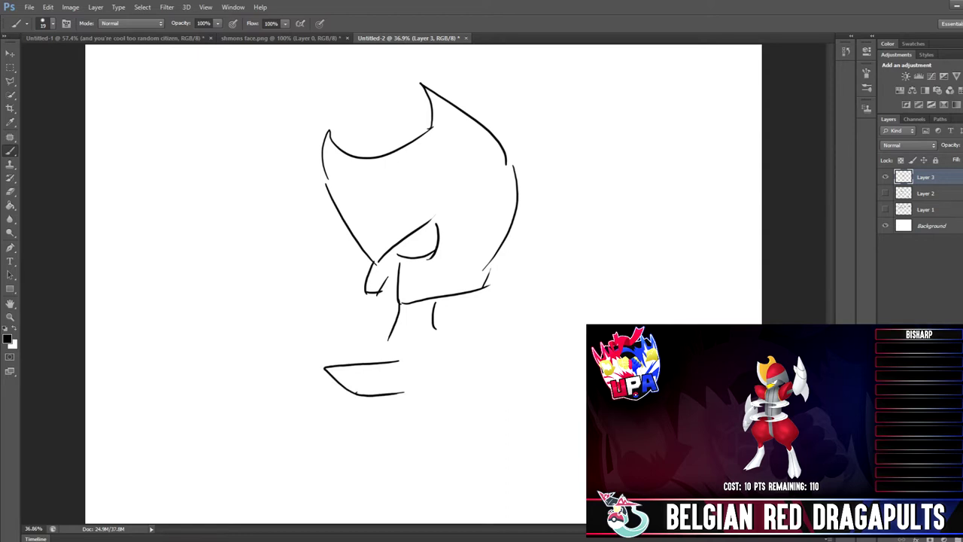
{"action": "mouse_move", "coordinate": [439, 341]}
{"action": "left_mouse_down"}
{"action": "mouse_move", "coordinate": [544, 311]}
{"action": "mouse_move", "coordinate": [459, 366]}
{"action": "mouse_move", "coordinate": [503, 379]}
{"action": "mouse_move", "coordinate": [539, 420]}
{"action": "left_mouse_up"}
{"action": "mouse_move", "coordinate": [507, 345]}
{"action": "left_mouse_down"}
{"action": "mouse_move", "coordinate": [561, 415]}
{"action": "mouse_move", "coordinate": [533, 449]}
{"action": "left_mouse_up"}
{"action": "left_click_drag", "start_coordinate": [586, 431], "coordinate": [516, 505]}
{"action": "left_click_drag", "start_coordinate": [568, 410], "coordinate": [585, 454]}
{"action": "left_click_drag", "start_coordinate": [586, 515], "coordinate": [574, 523]}
{"action": "mouse_move", "coordinate": [521, 496]}
{"action": "left_mouse_down"}
{"action": "mouse_move", "coordinate": [485, 518]}
{"action": "mouse_move", "coordinate": [514, 518]}
{"action": "left_mouse_up"}
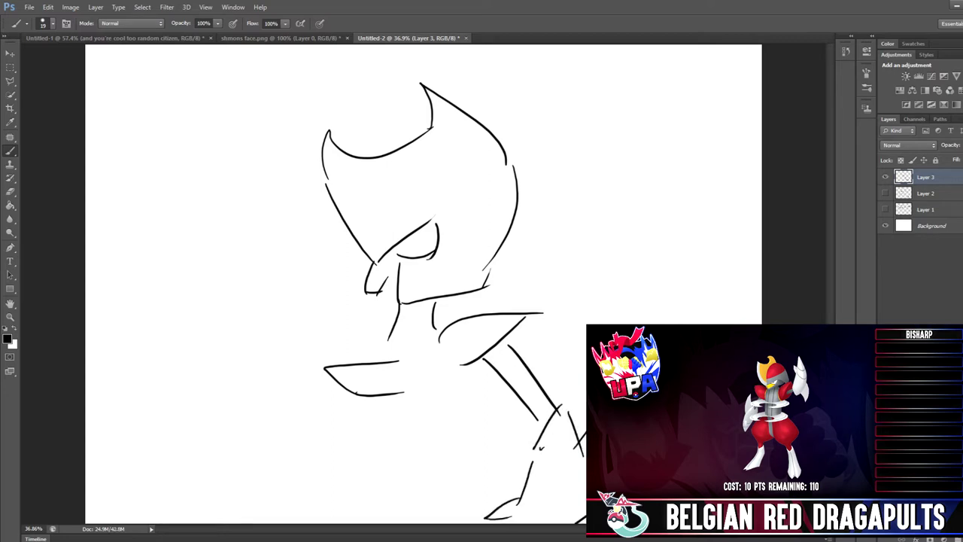
Step: Complete Bisharp's front shoulder and upper chest blades, and add the pupil in the eye
{"action": "mouse_move", "coordinate": [358, 351]}
{"action": "left_mouse_down"}
{"action": "mouse_move", "coordinate": [300, 360]}
{"action": "mouse_move", "coordinate": [356, 366]}
{"action": "mouse_move", "coordinate": [349, 308]}
{"action": "mouse_move", "coordinate": [399, 322]}
{"action": "mouse_move", "coordinate": [378, 361]}
{"action": "left_mouse_up"}
{"action": "left_click_drag", "start_coordinate": [404, 392], "coordinate": [448, 385]}
{"action": "mouse_move", "coordinate": [399, 249]}
{"action": "left_mouse_down"}
{"action": "mouse_move", "coordinate": [419, 236]}
{"action": "mouse_move", "coordinate": [410, 241]}
{"action": "left_mouse_up"}
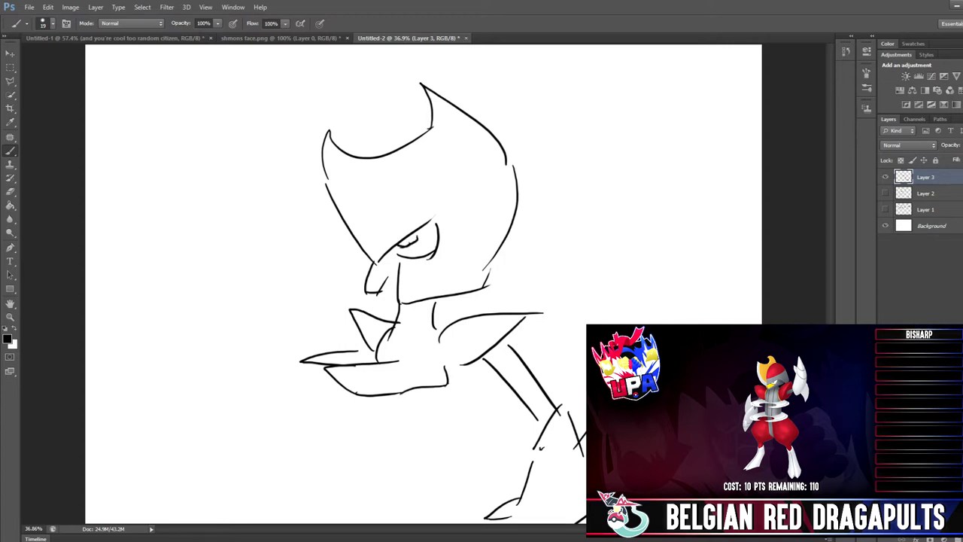
Step: Draw Bisharp's raised front arm with a pointed hand, a wrist line and an elbow blade
{"action": "mouse_move", "coordinate": [235, 165]}
{"action": "left_mouse_down"}
{"action": "mouse_move", "coordinate": [212, 316]}
{"action": "mouse_move", "coordinate": [267, 145]}
{"action": "mouse_move", "coordinate": [261, 201]}
{"action": "left_mouse_up"}
{"action": "left_click_drag", "start_coordinate": [276, 162], "coordinate": [296, 225]}
{"action": "mouse_move", "coordinate": [214, 226]}
{"action": "left_mouse_down"}
{"action": "mouse_move", "coordinate": [295, 223]}
{"action": "mouse_move", "coordinate": [278, 364]}
{"action": "left_mouse_up"}
{"action": "mouse_move", "coordinate": [208, 284]}
{"action": "left_mouse_down"}
{"action": "mouse_move", "coordinate": [178, 355]}
{"action": "mouse_move", "coordinate": [227, 325]}
{"action": "mouse_move", "coordinate": [304, 388]}
{"action": "left_mouse_up"}
{"action": "left_click_drag", "start_coordinate": [259, 319], "coordinate": [320, 362]}
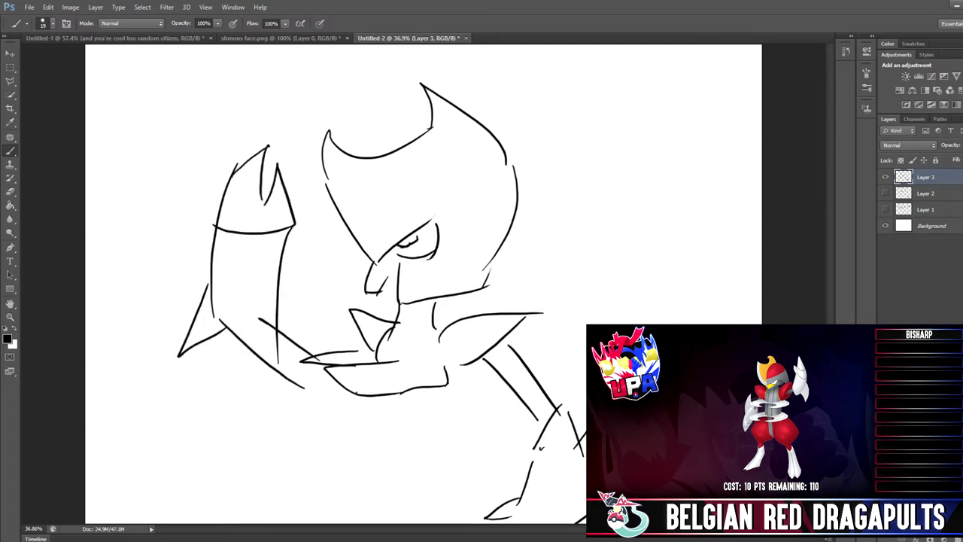
Step: Draw the lower torso blades, the waist and the rounded thighs of Bisharp
{"action": "mouse_move", "coordinate": [350, 399]}
{"action": "left_mouse_down"}
{"action": "mouse_move", "coordinate": [319, 414]}
{"action": "mouse_move", "coordinate": [396, 406]}
{"action": "mouse_move", "coordinate": [432, 420]}
{"action": "left_mouse_up"}
{"action": "left_click_drag", "start_coordinate": [449, 384], "coordinate": [427, 455]}
{"action": "mouse_move", "coordinate": [375, 436]}
{"action": "left_mouse_down"}
{"action": "mouse_move", "coordinate": [382, 456]}
{"action": "mouse_move", "coordinate": [487, 501]}
{"action": "left_mouse_up"}
{"action": "left_click_drag", "start_coordinate": [412, 480], "coordinate": [411, 522]}
{"action": "mouse_move", "coordinate": [369, 456]}
{"action": "left_mouse_down"}
{"action": "mouse_move", "coordinate": [319, 504]}
{"action": "mouse_move", "coordinate": [314, 522]}
{"action": "left_mouse_up"}
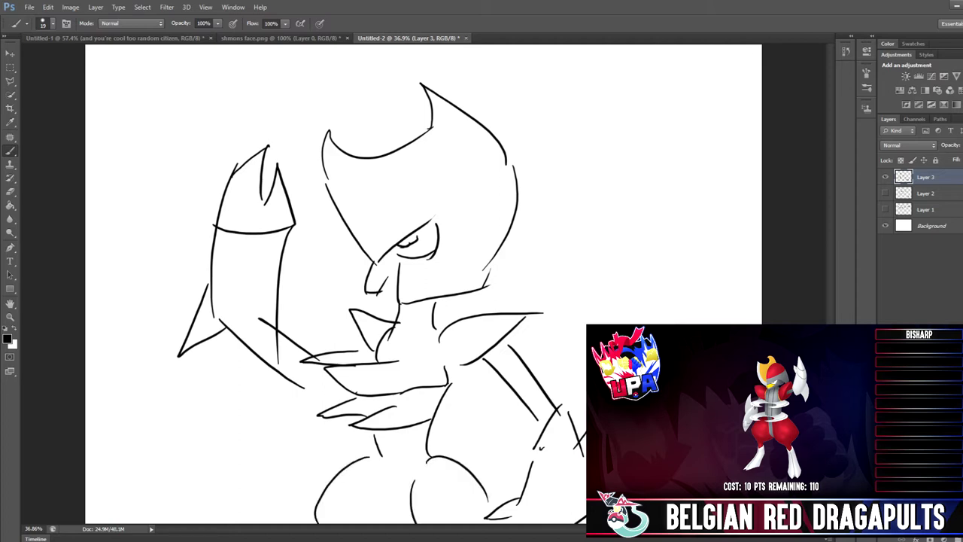
Step: Add the inner helmet and crest contours to Bisharp's head, plus the detail lines around the mouth
{"action": "mouse_move", "coordinate": [374, 260]}
{"action": "left_mouse_down"}
{"action": "mouse_move", "coordinate": [389, 194]}
{"action": "mouse_move", "coordinate": [441, 168]}
{"action": "mouse_move", "coordinate": [506, 163]}
{"action": "left_mouse_up"}
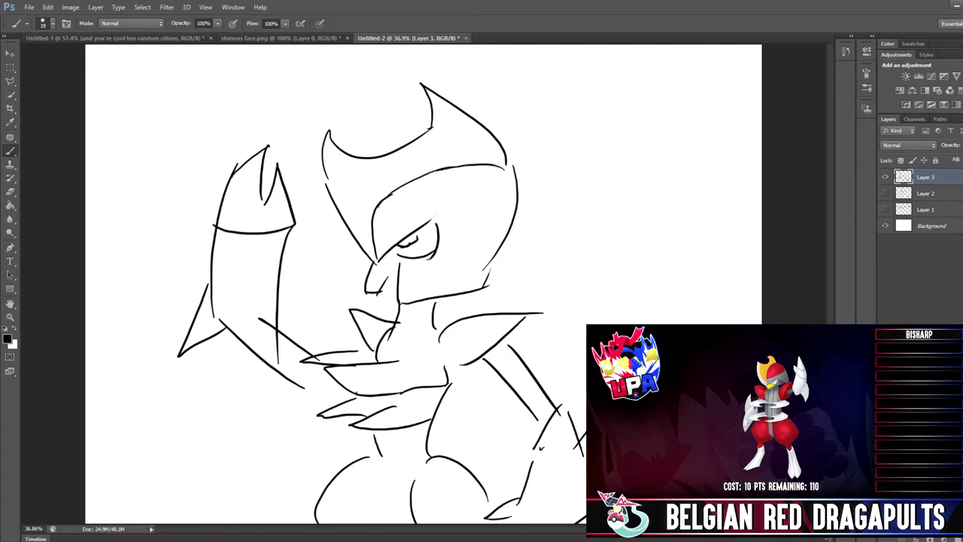
{"action": "mouse_move", "coordinate": [343, 158]}
{"action": "left_mouse_down"}
{"action": "mouse_move", "coordinate": [376, 260]}
{"action": "mouse_move", "coordinate": [409, 175]}
{"action": "left_mouse_up"}
{"action": "left_click_drag", "start_coordinate": [444, 133], "coordinate": [408, 167]}
{"action": "mouse_move", "coordinate": [444, 132]}
{"action": "left_mouse_down"}
{"action": "mouse_move", "coordinate": [422, 155]}
{"action": "mouse_move", "coordinate": [494, 149]}
{"action": "mouse_move", "coordinate": [500, 158]}
{"action": "left_mouse_up"}
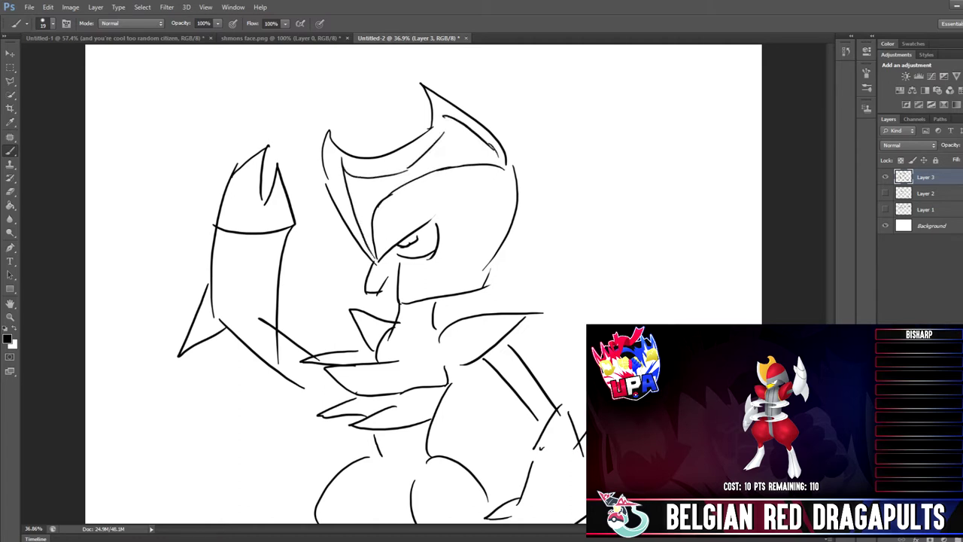
{"action": "mouse_move", "coordinate": [386, 260]}
{"action": "left_mouse_down"}
{"action": "mouse_move", "coordinate": [405, 299]}
{"action": "mouse_move", "coordinate": [374, 278]}
{"action": "mouse_move", "coordinate": [395, 300]}
{"action": "mouse_move", "coordinate": [397, 283]}
{"action": "left_mouse_up"}
Step: Set the foreground colour to red #e90505 and shade the front shoulder on a new layer placed directly below Layer 3
{"action": "left_click", "coordinate": [7, 339]}
{"action": "left_click", "coordinate": [462, 92]}
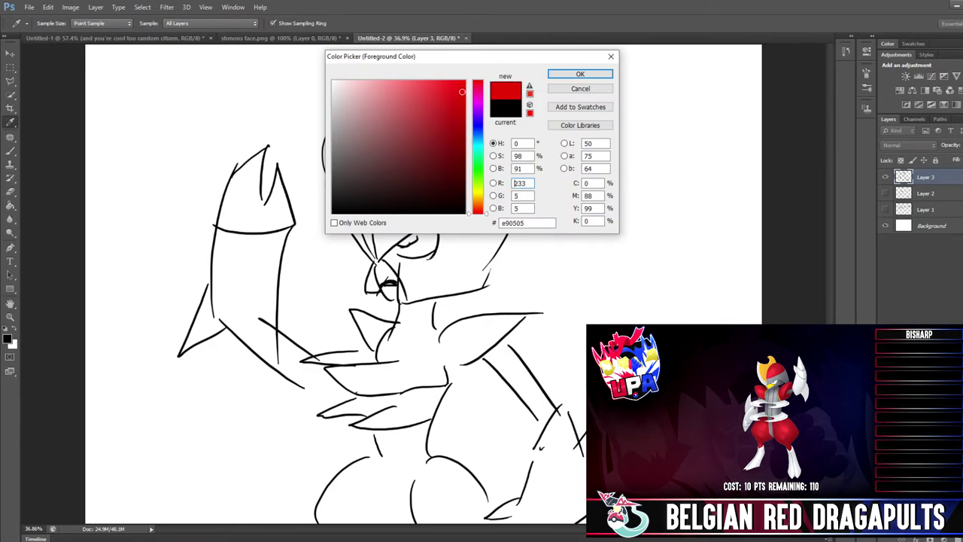
{"action": "key", "text": "Return"}
{"action": "key", "text": "ctrl+shift+alt+n"}
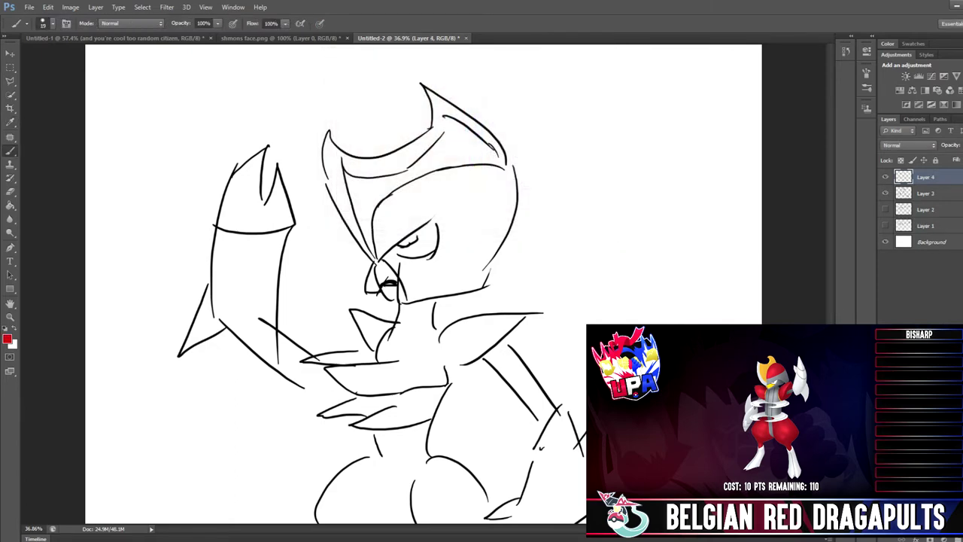
{"action": "mouse_move", "coordinate": [361, 322]}
{"action": "left_mouse_down"}
{"action": "mouse_move", "coordinate": [384, 318]}
{"action": "mouse_move", "coordinate": [390, 340]}
{"action": "left_mouse_up"}
{"action": "left_click_drag", "start_coordinate": [925, 176], "coordinate": [925, 200]}
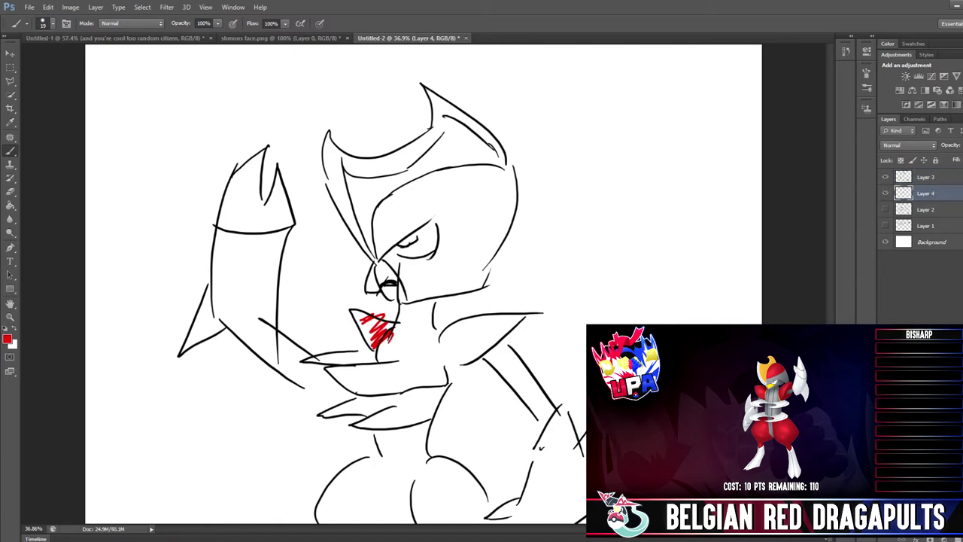
Step: Hatch Bisharp's helmet, face edge, rear shoulder and thighs in red
{"action": "mouse_move", "coordinate": [395, 207]}
{"action": "left_mouse_down"}
{"action": "mouse_move", "coordinate": [406, 195]}
{"action": "mouse_move", "coordinate": [380, 214]}
{"action": "mouse_move", "coordinate": [440, 181]}
{"action": "mouse_move", "coordinate": [375, 245]}
{"action": "mouse_move", "coordinate": [476, 174]}
{"action": "mouse_move", "coordinate": [518, 181]}
{"action": "mouse_move", "coordinate": [415, 280]}
{"action": "mouse_move", "coordinate": [401, 271]}
{"action": "mouse_move", "coordinate": [460, 260]}
{"action": "mouse_move", "coordinate": [489, 267]}
{"action": "mouse_move", "coordinate": [463, 288]}
{"action": "left_mouse_up"}
{"action": "left_click_drag", "start_coordinate": [374, 269], "coordinate": [371, 289]}
{"action": "mouse_move", "coordinate": [449, 343]}
{"action": "left_mouse_down"}
{"action": "mouse_move", "coordinate": [465, 334]}
{"action": "mouse_move", "coordinate": [464, 360]}
{"action": "mouse_move", "coordinate": [452, 348]}
{"action": "mouse_move", "coordinate": [460, 353]}
{"action": "left_mouse_up"}
{"action": "mouse_move", "coordinate": [363, 472]}
{"action": "left_mouse_down"}
{"action": "mouse_move", "coordinate": [325, 521]}
{"action": "mouse_move", "coordinate": [392, 482]}
{"action": "mouse_move", "coordinate": [418, 498]}
{"action": "mouse_move", "coordinate": [435, 461]}
{"action": "mouse_move", "coordinate": [503, 489]}
{"action": "left_mouse_up"}
Step: Hatch Bisharp's forearms and torso blades in light grey #c7c7c7
{"action": "key", "text": "x"}
{"action": "left_click", "coordinate": [7, 339]}
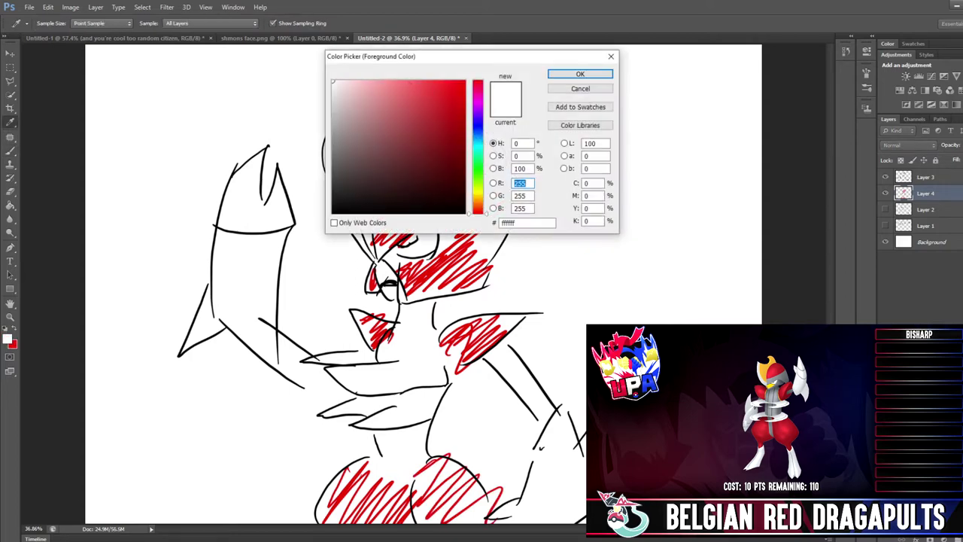
{"action": "left_click", "coordinate": [332, 109]}
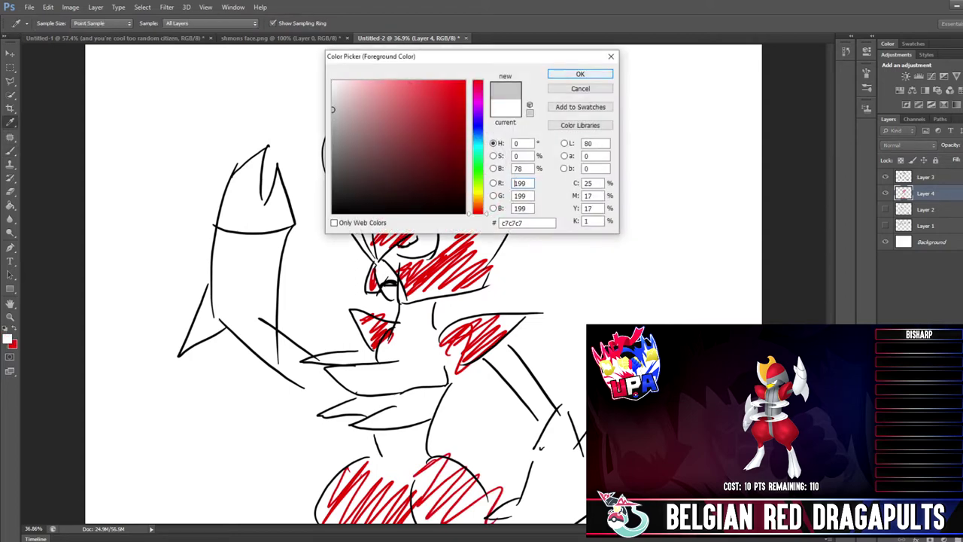
{"action": "left_click", "coordinate": [580, 74]}
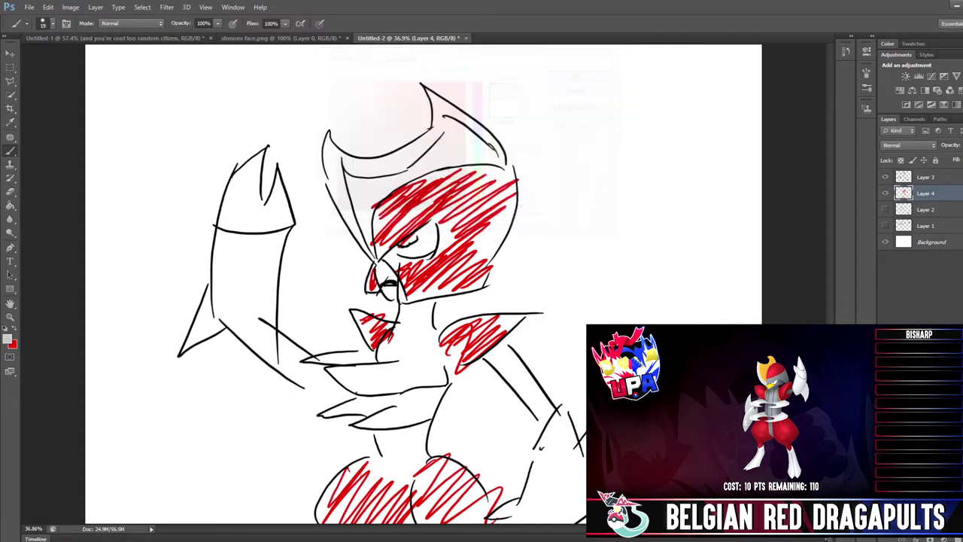
{"action": "mouse_move", "coordinate": [218, 239]}
{"action": "left_mouse_down"}
{"action": "mouse_move", "coordinate": [218, 316]}
{"action": "mouse_move", "coordinate": [233, 241]}
{"action": "mouse_move", "coordinate": [269, 248]}
{"action": "mouse_move", "coordinate": [279, 237]}
{"action": "mouse_move", "coordinate": [226, 248]}
{"action": "mouse_move", "coordinate": [261, 239]}
{"action": "mouse_move", "coordinate": [276, 316]}
{"action": "mouse_move", "coordinate": [226, 331]}
{"action": "mouse_move", "coordinate": [239, 289]}
{"action": "left_mouse_up"}
{"action": "mouse_move", "coordinate": [526, 519]}
{"action": "left_mouse_down"}
{"action": "mouse_move", "coordinate": [546, 429]}
{"action": "mouse_move", "coordinate": [584, 464]}
{"action": "left_mouse_up"}
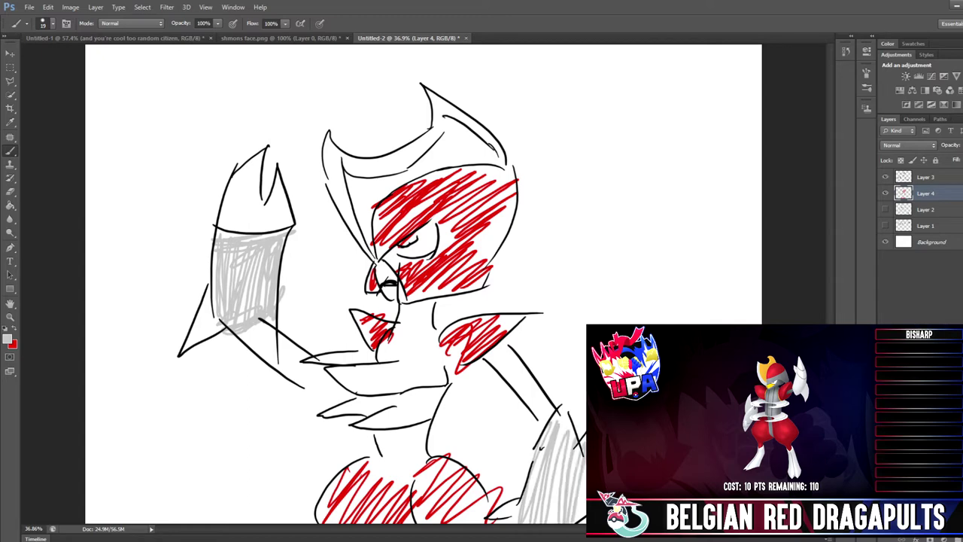
{"action": "mouse_move", "coordinate": [319, 359]}
{"action": "left_mouse_down"}
{"action": "mouse_move", "coordinate": [379, 357]}
{"action": "mouse_move", "coordinate": [353, 381]}
{"action": "mouse_move", "coordinate": [379, 370]}
{"action": "mouse_move", "coordinate": [444, 398]}
{"action": "left_mouse_up"}
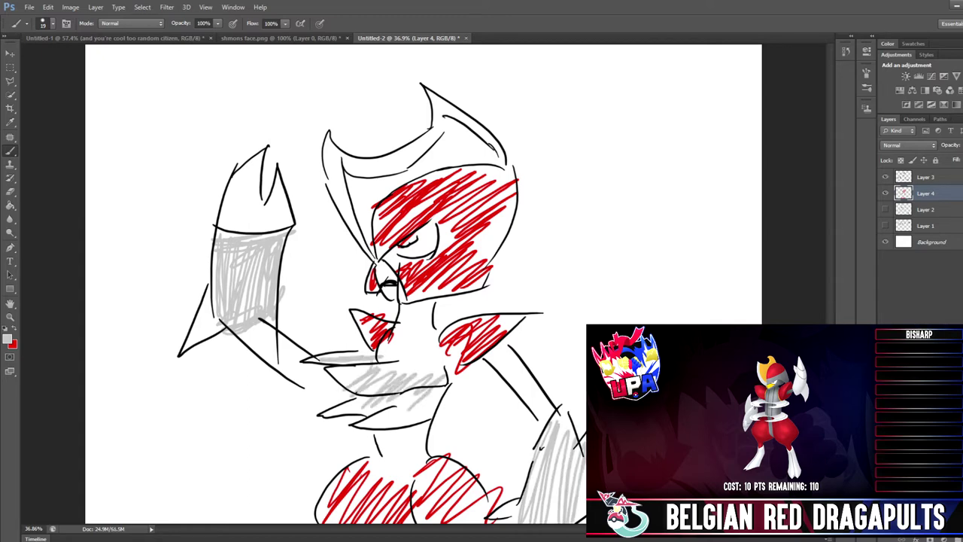
{"action": "left_click_drag", "start_coordinate": [332, 411], "coordinate": [422, 429]}
Step: Pick a lighter grey and shade the narrow front strip of Bisharp's helmet crest
{"action": "left_click", "coordinate": [7, 339]}
{"action": "left_click_drag", "start_coordinate": [479, 193], "coordinate": [478, 187]}
{"action": "key", "text": "Return"}
{"action": "left_click_drag", "start_coordinate": [343, 159], "coordinate": [370, 234]}
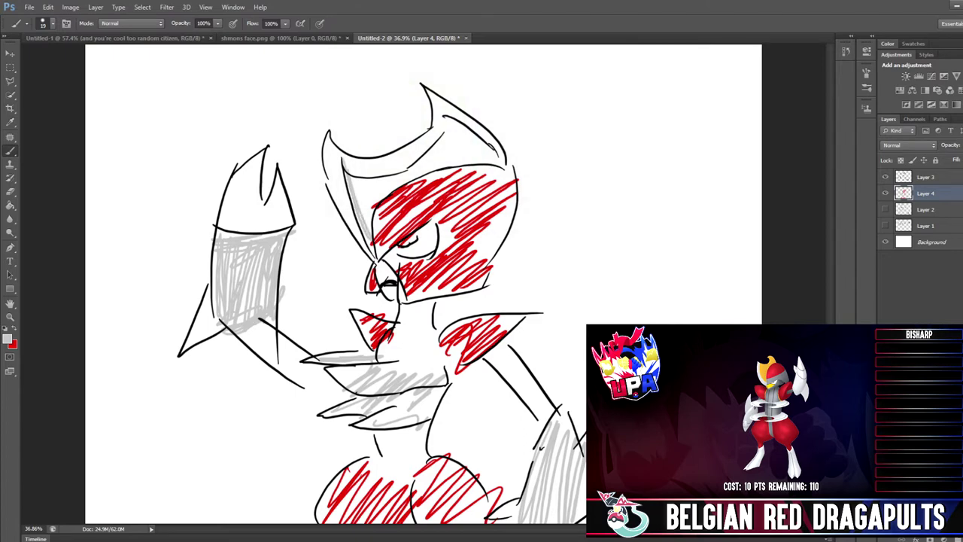
Step: Set the foreground colour to yellow and hatch the inner band of Bisharp's crest, along the front and top of the helmet
{"action": "left_click", "coordinate": [8, 339]}
{"action": "mouse_move", "coordinate": [478, 187]}
{"action": "left_mouse_down"}
{"action": "mouse_move", "coordinate": [479, 179]}
{"action": "mouse_move", "coordinate": [479, 192]}
{"action": "left_mouse_up"}
{"action": "left_click_drag", "start_coordinate": [460, 103], "coordinate": [464, 92]}
{"action": "left_click", "coordinate": [580, 74]}
{"action": "mouse_move", "coordinate": [357, 179]}
{"action": "left_mouse_down"}
{"action": "mouse_move", "coordinate": [354, 227]}
{"action": "mouse_move", "coordinate": [380, 182]}
{"action": "mouse_move", "coordinate": [440, 154]}
{"action": "mouse_move", "coordinate": [451, 131]}
{"action": "mouse_move", "coordinate": [433, 151]}
{"action": "mouse_move", "coordinate": [500, 161]}
{"action": "left_mouse_up"}
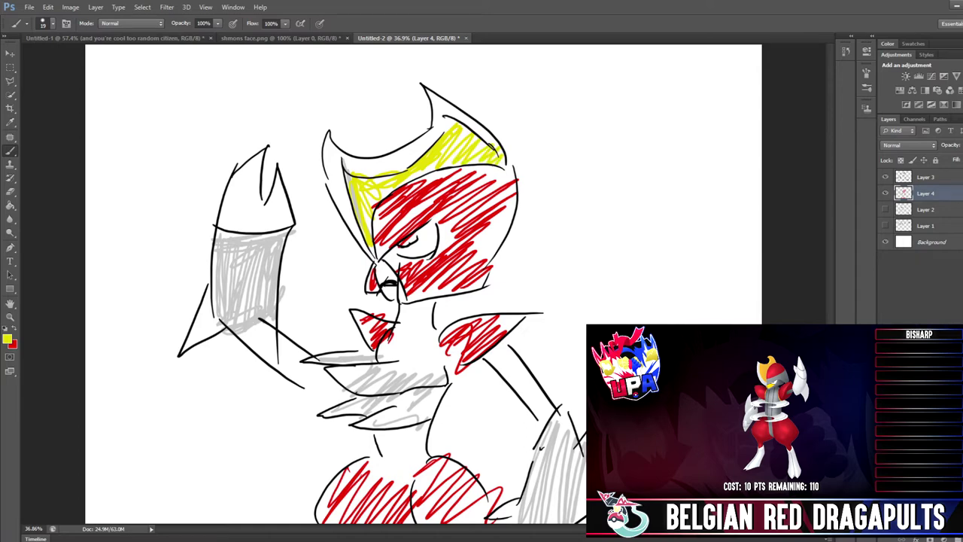
Step: Restore the default black foreground and handwrite a caption beginning "Bi" beside Bisharp's head
{"action": "key", "text": "d"}
{"action": "left_click_drag", "start_coordinate": [509, 81], "coordinate": [519, 164]}
{"action": "left_click_drag", "start_coordinate": [559, 137], "coordinate": [561, 163]}
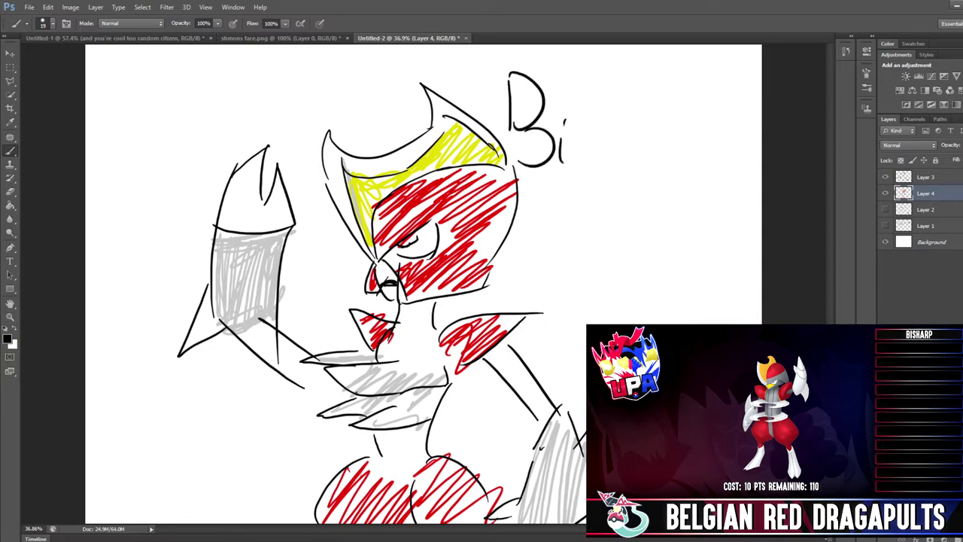
{"action": "mouse_move", "coordinate": [607, 116]}
{"action": "left_mouse_down"}
{"action": "mouse_move", "coordinate": [588, 164]}
{"action": "mouse_move", "coordinate": [619, 164]}
{"action": "left_mouse_up"}
{"action": "mouse_move", "coordinate": [620, 142]}
{"action": "left_mouse_down"}
{"action": "mouse_move", "coordinate": [637, 140]}
{"action": "mouse_move", "coordinate": [637, 163]}
{"action": "left_mouse_up"}
{"action": "mouse_move", "coordinate": [650, 160]}
{"action": "left_mouse_down"}
{"action": "mouse_move", "coordinate": [652, 137]}
{"action": "mouse_move", "coordinate": [667, 161]}
{"action": "left_mouse_up"}
{"action": "left_click_drag", "start_coordinate": [652, 143], "coordinate": [676, 159]}
{"action": "mouse_move", "coordinate": [677, 114]}
{"action": "left_mouse_down"}
{"action": "mouse_move", "coordinate": [677, 140]}
{"action": "mouse_move", "coordinate": [698, 160]}
{"action": "left_mouse_up"}
{"action": "left_click_drag", "start_coordinate": [698, 94], "coordinate": [706, 156]}
{"action": "left_click_drag", "start_coordinate": [699, 96], "coordinate": [703, 126]}
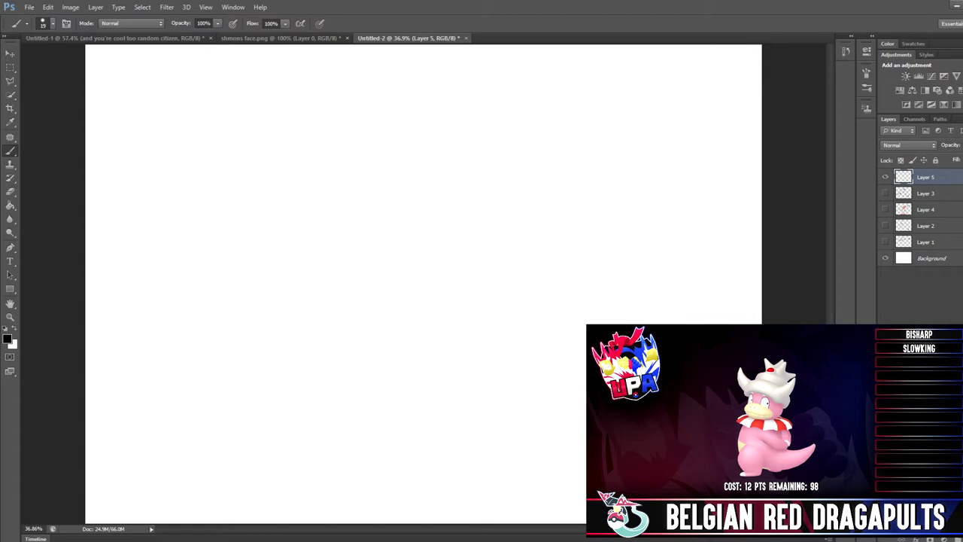
Step: Sketch Slowking's head on Layer 5 with a wide muzzle, two round eyes with small pupils, pointed side horns and a brow line
{"action": "mouse_move", "coordinate": [388, 199]}
{"action": "left_mouse_down"}
{"action": "mouse_move", "coordinate": [400, 234]}
{"action": "mouse_move", "coordinate": [370, 243]}
{"action": "mouse_move", "coordinate": [474, 286]}
{"action": "mouse_move", "coordinate": [501, 264]}
{"action": "left_mouse_up"}
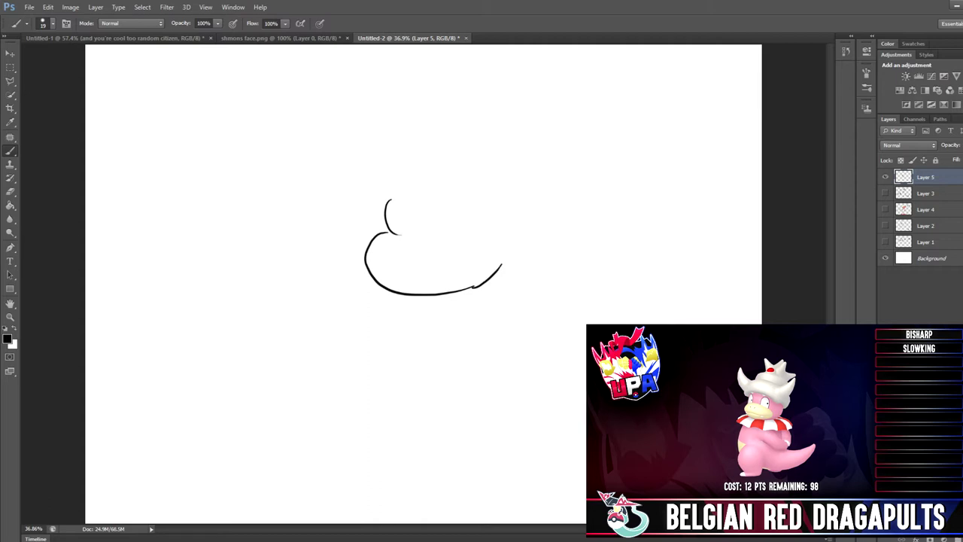
{"action": "mouse_move", "coordinate": [389, 200]}
{"action": "left_mouse_down"}
{"action": "mouse_move", "coordinate": [417, 241]}
{"action": "mouse_move", "coordinate": [390, 236]}
{"action": "left_mouse_up"}
{"action": "left_click_drag", "start_coordinate": [468, 194], "coordinate": [465, 194]}
{"action": "left_click_drag", "start_coordinate": [395, 217], "coordinate": [395, 220]}
{"action": "left_click_drag", "start_coordinate": [489, 215], "coordinate": [488, 214]}
{"action": "mouse_move", "coordinate": [336, 138]}
{"action": "left_mouse_down"}
{"action": "mouse_move", "coordinate": [351, 205]}
{"action": "mouse_move", "coordinate": [379, 181]}
{"action": "mouse_move", "coordinate": [370, 222]}
{"action": "mouse_move", "coordinate": [381, 237]}
{"action": "left_mouse_up"}
{"action": "mouse_move", "coordinate": [394, 178]}
{"action": "left_mouse_down"}
{"action": "mouse_move", "coordinate": [543, 169]}
{"action": "mouse_move", "coordinate": [529, 230]}
{"action": "mouse_move", "coordinate": [540, 235]}
{"action": "mouse_move", "coordinate": [497, 264]}
{"action": "left_mouse_up"}
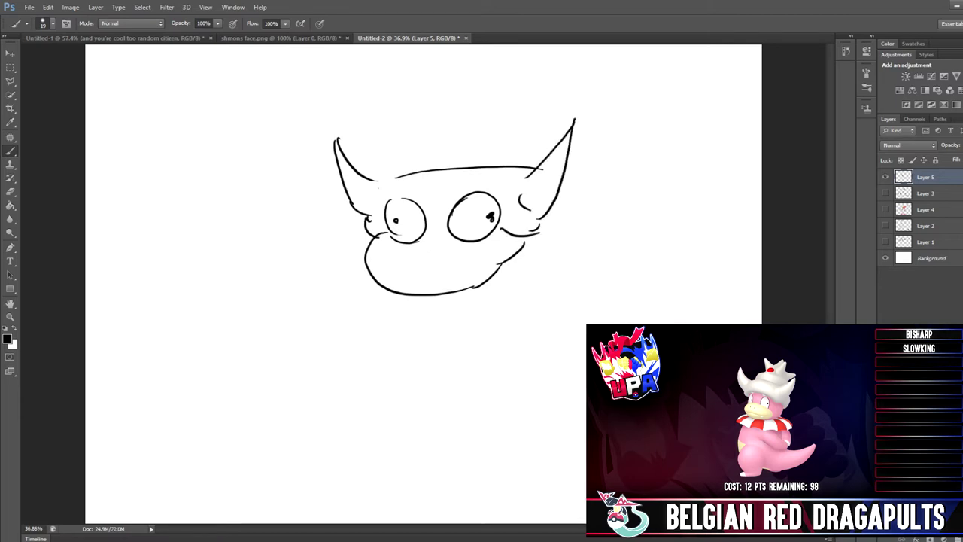
Step: Draw Slowking's segmented ruff collar around the underside of the head
{"action": "left_click_drag", "start_coordinate": [388, 289], "coordinate": [364, 310]}
{"action": "left_click_drag", "start_coordinate": [419, 297], "coordinate": [423, 342]}
{"action": "left_click_drag", "start_coordinate": [366, 316], "coordinate": [413, 343]}
{"action": "left_click_drag", "start_coordinate": [365, 279], "coordinate": [362, 307]}
{"action": "left_click_drag", "start_coordinate": [435, 342], "coordinate": [495, 332]}
{"action": "left_click_drag", "start_coordinate": [492, 285], "coordinate": [511, 325]}
{"action": "left_click_drag", "start_coordinate": [519, 256], "coordinate": [575, 278]}
{"action": "left_click_drag", "start_coordinate": [515, 324], "coordinate": [562, 294]}
{"action": "mouse_move", "coordinate": [536, 239]}
{"action": "left_mouse_down"}
{"action": "mouse_move", "coordinate": [583, 251]}
{"action": "mouse_move", "coordinate": [574, 276]}
{"action": "left_mouse_up"}
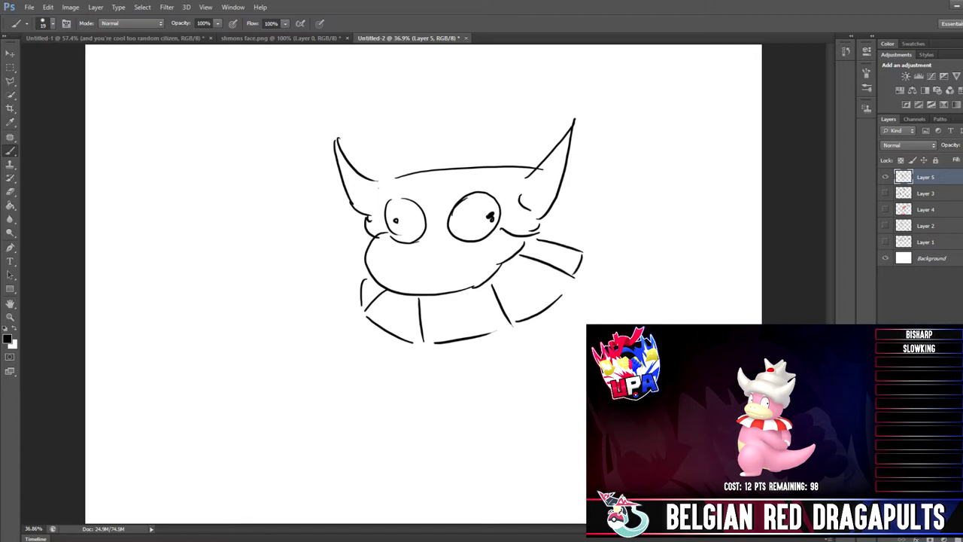
Step: Draw Slowking's tiered shell crown with a round gem at the front and small horns on both sides
{"action": "left_click_drag", "start_coordinate": [361, 175], "coordinate": [511, 138]}
{"action": "mouse_move", "coordinate": [397, 118]}
{"action": "left_mouse_down"}
{"action": "mouse_move", "coordinate": [402, 105]}
{"action": "mouse_move", "coordinate": [510, 117]}
{"action": "left_mouse_up"}
{"action": "mouse_move", "coordinate": [436, 84]}
{"action": "left_mouse_down"}
{"action": "mouse_move", "coordinate": [465, 67]}
{"action": "mouse_move", "coordinate": [491, 95]}
{"action": "left_mouse_up"}
{"action": "mouse_move", "coordinate": [432, 140]}
{"action": "left_mouse_down"}
{"action": "mouse_move", "coordinate": [427, 165]}
{"action": "mouse_move", "coordinate": [433, 141]}
{"action": "left_mouse_up"}
{"action": "mouse_move", "coordinate": [381, 124]}
{"action": "left_mouse_down"}
{"action": "mouse_move", "coordinate": [382, 92]}
{"action": "mouse_move", "coordinate": [402, 106]}
{"action": "left_mouse_up"}
{"action": "mouse_move", "coordinate": [513, 112]}
{"action": "left_mouse_down"}
{"action": "mouse_move", "coordinate": [537, 99]}
{"action": "mouse_move", "coordinate": [527, 124]}
{"action": "left_mouse_up"}
Step: Draw Slowking's arms, belly outline, rounded legs and feet below the collar
{"action": "mouse_move", "coordinate": [359, 325]}
{"action": "left_mouse_down"}
{"action": "mouse_move", "coordinate": [376, 354]}
{"action": "mouse_move", "coordinate": [382, 348]}
{"action": "mouse_move", "coordinate": [362, 360]}
{"action": "left_mouse_up"}
{"action": "left_click_drag", "start_coordinate": [516, 332], "coordinate": [529, 375]}
{"action": "mouse_move", "coordinate": [555, 311]}
{"action": "left_mouse_down"}
{"action": "mouse_move", "coordinate": [558, 355]}
{"action": "mouse_move", "coordinate": [542, 375]}
{"action": "mouse_move", "coordinate": [555, 351]}
{"action": "left_mouse_up"}
{"action": "mouse_move", "coordinate": [390, 340]}
{"action": "left_mouse_down"}
{"action": "mouse_move", "coordinate": [401, 389]}
{"action": "mouse_move", "coordinate": [347, 415]}
{"action": "mouse_move", "coordinate": [406, 457]}
{"action": "mouse_move", "coordinate": [386, 460]}
{"action": "mouse_move", "coordinate": [417, 451]}
{"action": "left_mouse_up"}
{"action": "mouse_move", "coordinate": [397, 397]}
{"action": "left_mouse_down"}
{"action": "mouse_move", "coordinate": [430, 434]}
{"action": "mouse_move", "coordinate": [499, 442]}
{"action": "left_mouse_up"}
{"action": "mouse_move", "coordinate": [527, 385]}
{"action": "left_mouse_down"}
{"action": "mouse_move", "coordinate": [545, 377]}
{"action": "mouse_move", "coordinate": [531, 446]}
{"action": "mouse_move", "coordinate": [572, 440]}
{"action": "left_mouse_up"}
{"action": "mouse_move", "coordinate": [516, 451]}
{"action": "left_mouse_down"}
{"action": "mouse_move", "coordinate": [557, 460]}
{"action": "mouse_move", "coordinate": [573, 451]}
{"action": "left_mouse_up"}
{"action": "left_click_drag", "start_coordinate": [525, 416], "coordinate": [502, 440]}
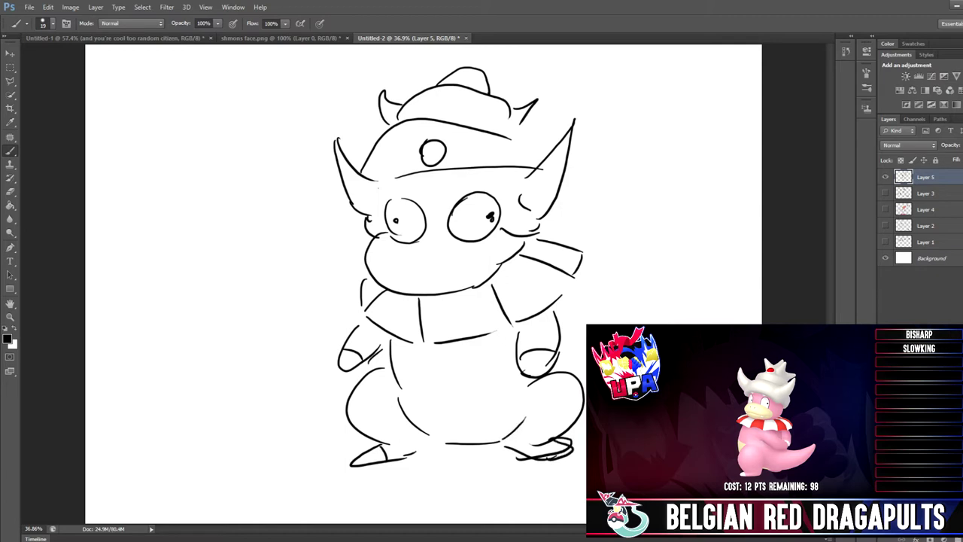
Step: Add Slowking's belly panel and tail, and join the two eyes with a glasses bridge
{"action": "mouse_move", "coordinate": [403, 364]}
{"action": "left_mouse_down"}
{"action": "mouse_move", "coordinate": [498, 356]}
{"action": "mouse_move", "coordinate": [416, 415]}
{"action": "left_mouse_up"}
{"action": "left_click_drag", "start_coordinate": [512, 359], "coordinate": [517, 428]}
{"action": "mouse_move", "coordinate": [410, 391]}
{"action": "left_mouse_down"}
{"action": "mouse_move", "coordinate": [463, 406]}
{"action": "mouse_move", "coordinate": [504, 403]}
{"action": "left_mouse_up"}
{"action": "left_click_drag", "start_coordinate": [559, 367], "coordinate": [586, 362]}
{"action": "left_click_drag", "start_coordinate": [567, 438], "coordinate": [587, 429]}
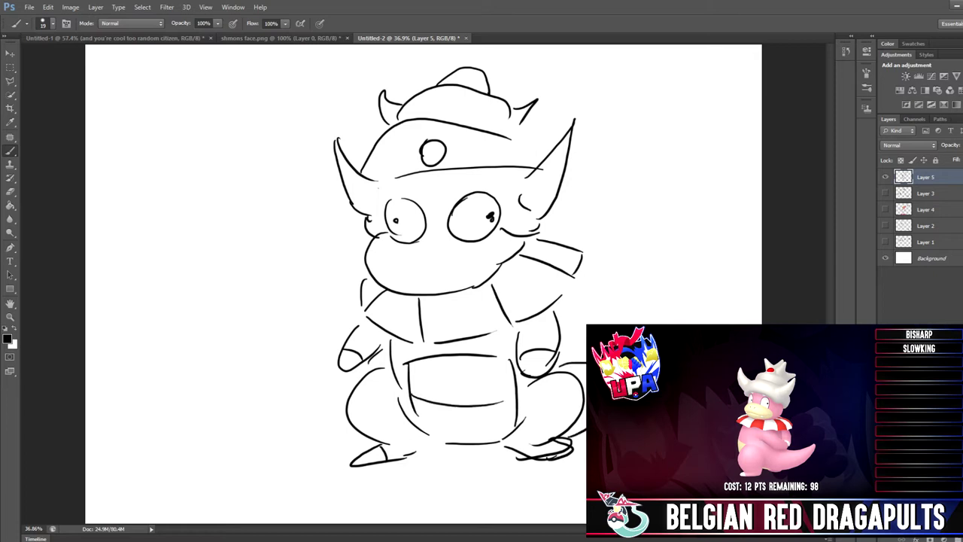
{"action": "left_click_drag", "start_coordinate": [426, 225], "coordinate": [452, 223]}
Step: Set the foreground colour to red #e70b0b and hatch alternate segments of Slowking's collar
{"action": "left_click", "coordinate": [7, 339]}
{"action": "left_click_drag", "start_coordinate": [445, 102], "coordinate": [459, 93]}
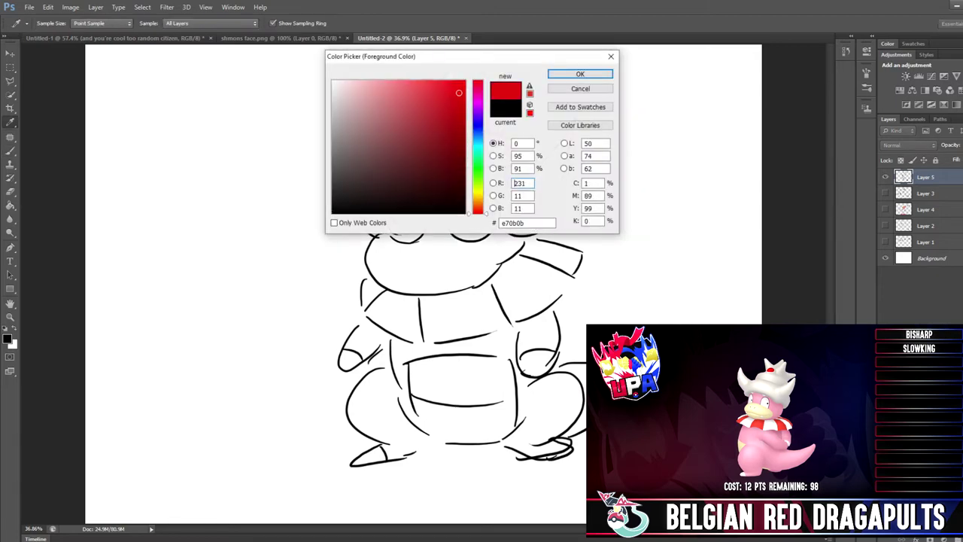
{"action": "key", "text": "Return"}
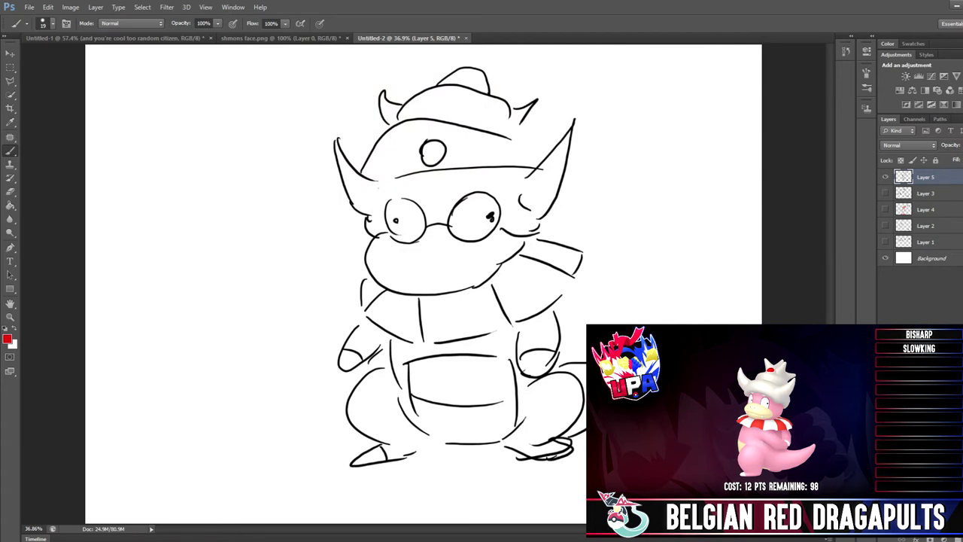
{"action": "left_click_drag", "start_coordinate": [370, 298], "coordinate": [422, 338]}
{"action": "left_click_drag", "start_coordinate": [499, 266], "coordinate": [568, 312]}
{"action": "left_click_drag", "start_coordinate": [530, 240], "coordinate": [554, 233]}
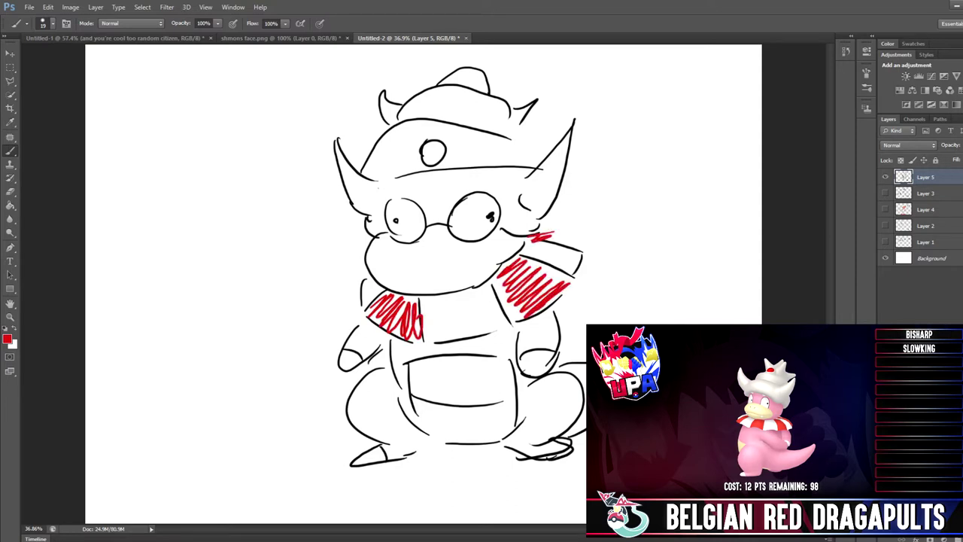
Step: Set the foreground colour to light pink and hatch Slowking's face, arms, torso edges, legs and tail
{"action": "left_click", "coordinate": [7, 339]}
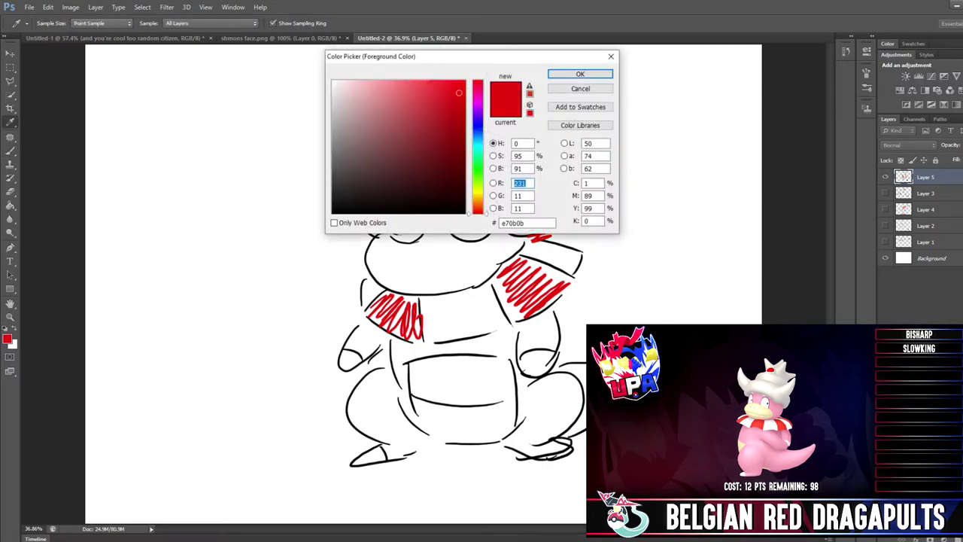
{"action": "left_click", "coordinate": [384, 100]}
{"action": "left_click", "coordinate": [367, 89]}
{"action": "left_click", "coordinate": [580, 73]}
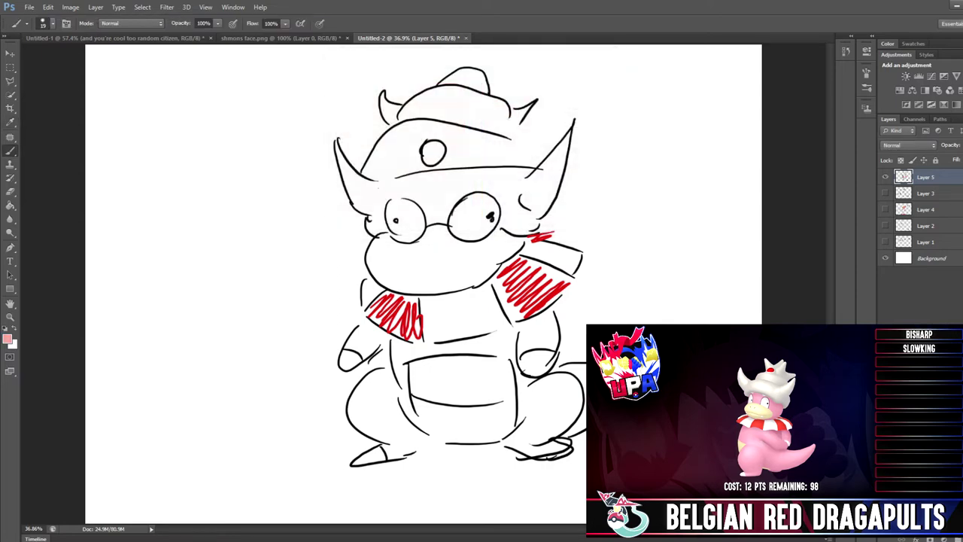
{"action": "mouse_move", "coordinate": [385, 239]}
{"action": "left_mouse_down"}
{"action": "mouse_move", "coordinate": [382, 224]}
{"action": "mouse_move", "coordinate": [442, 229]}
{"action": "mouse_move", "coordinate": [450, 220]}
{"action": "mouse_move", "coordinate": [423, 211]}
{"action": "mouse_move", "coordinate": [459, 198]}
{"action": "left_mouse_up"}
{"action": "mouse_move", "coordinate": [486, 234]}
{"action": "left_mouse_down"}
{"action": "mouse_move", "coordinate": [504, 234]}
{"action": "mouse_move", "coordinate": [512, 209]}
{"action": "left_mouse_up"}
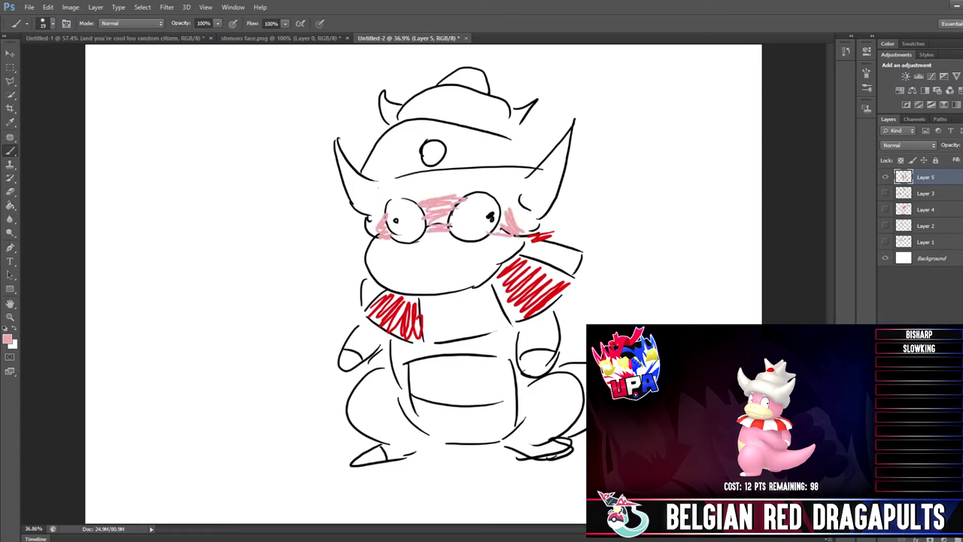
{"action": "mouse_move", "coordinate": [352, 338]}
{"action": "left_mouse_down"}
{"action": "mouse_move", "coordinate": [375, 331]}
{"action": "mouse_move", "coordinate": [393, 352]}
{"action": "mouse_move", "coordinate": [414, 420]}
{"action": "left_mouse_up"}
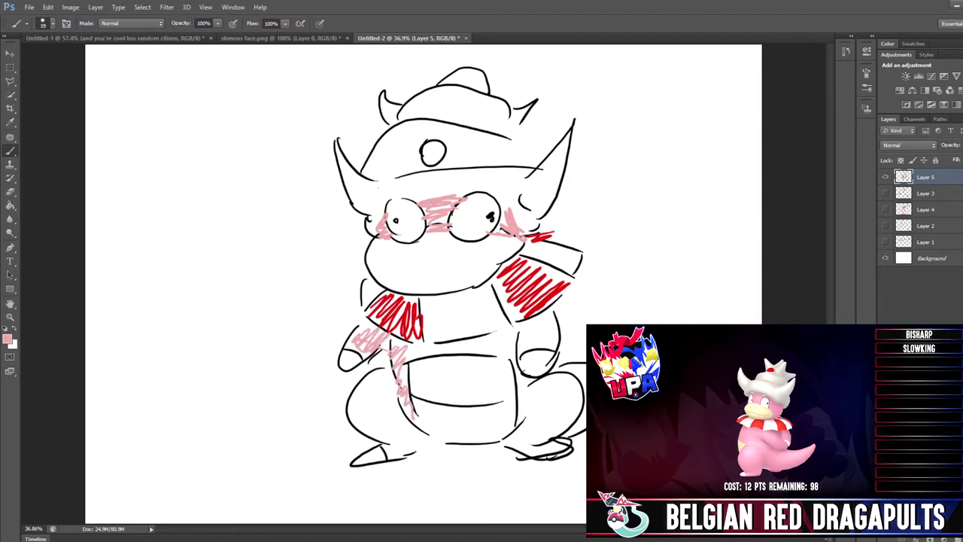
{"action": "mouse_move", "coordinate": [390, 366]}
{"action": "left_mouse_down"}
{"action": "mouse_move", "coordinate": [358, 414]}
{"action": "mouse_move", "coordinate": [418, 450]}
{"action": "mouse_move", "coordinate": [425, 434]}
{"action": "left_mouse_up"}
{"action": "left_click_drag", "start_coordinate": [417, 354], "coordinate": [552, 326]}
{"action": "mouse_move", "coordinate": [522, 400]}
{"action": "left_mouse_down"}
{"action": "mouse_move", "coordinate": [565, 379]}
{"action": "mouse_move", "coordinate": [512, 435]}
{"action": "mouse_move", "coordinate": [563, 448]}
{"action": "mouse_move", "coordinate": [586, 427]}
{"action": "left_mouse_up"}
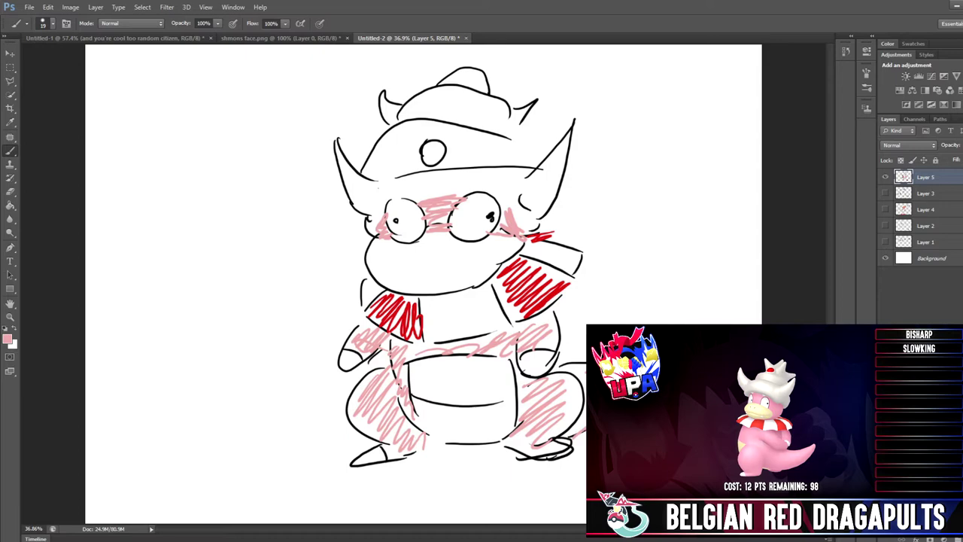
{"action": "left_click", "coordinate": [7, 340]}
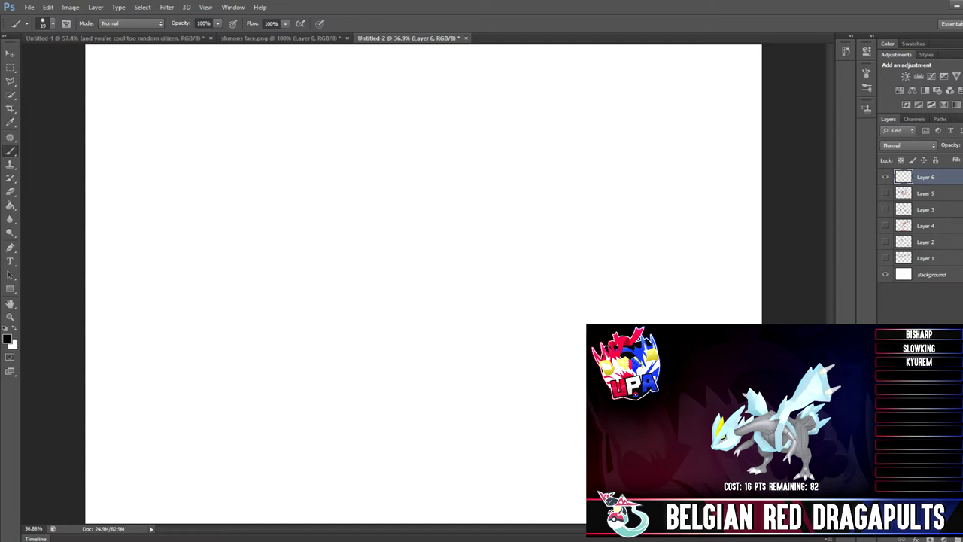
Step: Sketch Kyurem's head in black on Layer 6 with jagged rear spikes, forehead crest, slanted eye, snout and upper jaw
{"action": "mouse_move", "coordinate": [341, 230]}
{"action": "left_mouse_down"}
{"action": "mouse_move", "coordinate": [428, 143]}
{"action": "mouse_move", "coordinate": [407, 213]}
{"action": "mouse_move", "coordinate": [429, 254]}
{"action": "left_mouse_up"}
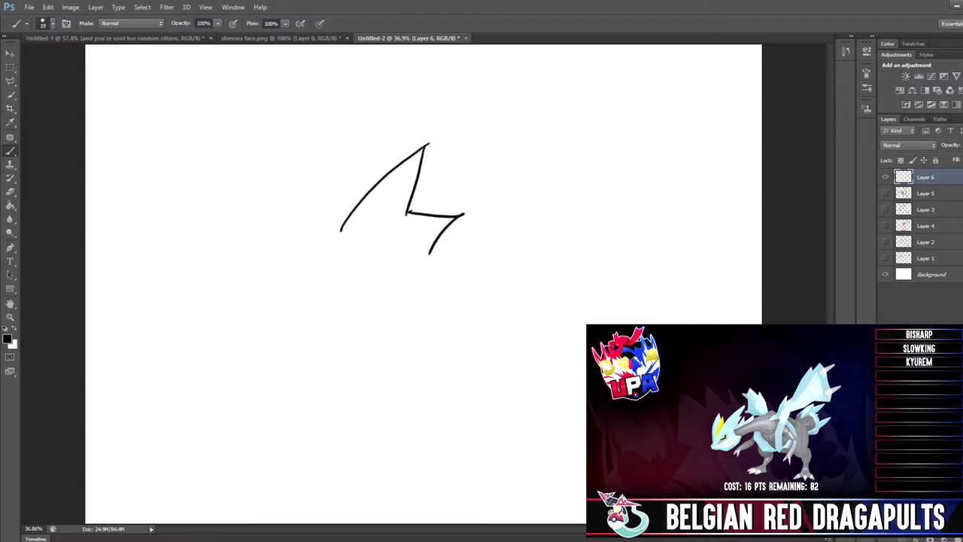
{"action": "mouse_move", "coordinate": [340, 267]}
{"action": "left_mouse_down"}
{"action": "mouse_move", "coordinate": [364, 242]}
{"action": "mouse_move", "coordinate": [364, 261]}
{"action": "mouse_move", "coordinate": [340, 269]}
{"action": "left_mouse_up"}
{"action": "mouse_move", "coordinate": [319, 235]}
{"action": "left_mouse_down"}
{"action": "mouse_move", "coordinate": [359, 170]}
{"action": "mouse_move", "coordinate": [353, 210]}
{"action": "mouse_move", "coordinate": [302, 218]}
{"action": "mouse_move", "coordinate": [330, 163]}
{"action": "left_mouse_up"}
{"action": "left_click_drag", "start_coordinate": [335, 164], "coordinate": [343, 184]}
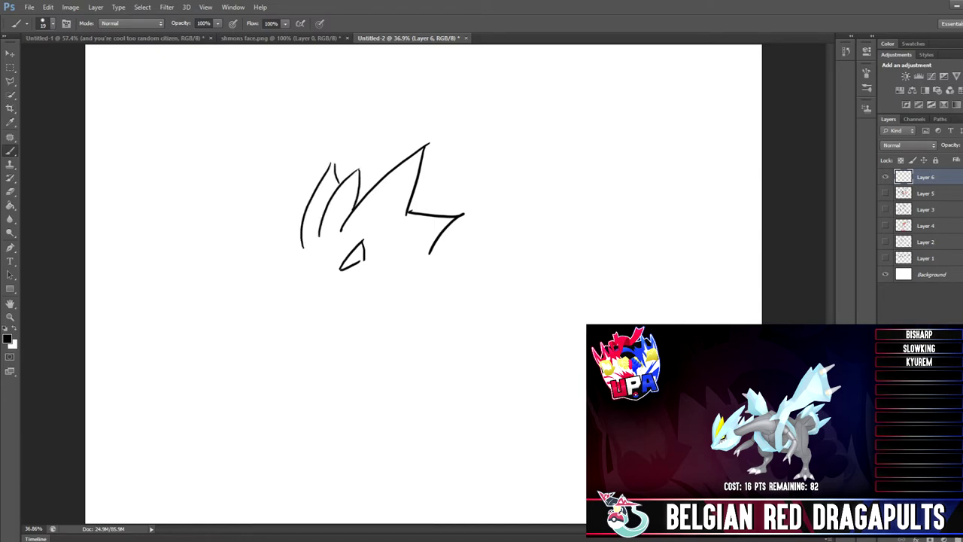
{"action": "left_click_drag", "start_coordinate": [319, 237], "coordinate": [346, 222]}
{"action": "mouse_move", "coordinate": [310, 248]}
{"action": "left_mouse_down"}
{"action": "mouse_move", "coordinate": [302, 293]}
{"action": "mouse_move", "coordinate": [344, 319]}
{"action": "mouse_move", "coordinate": [406, 267]}
{"action": "mouse_move", "coordinate": [450, 262]}
{"action": "mouse_move", "coordinate": [429, 253]}
{"action": "left_mouse_up"}
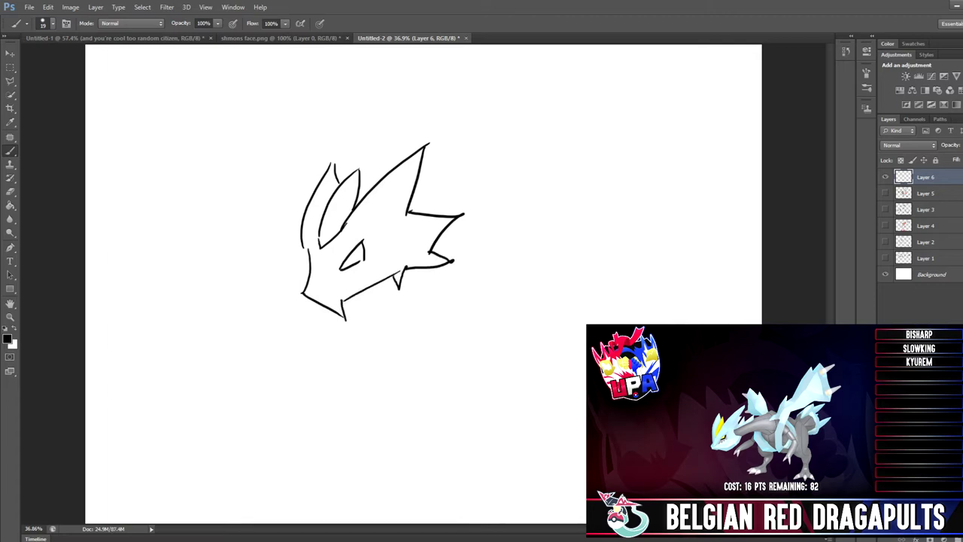
Step: Add Kyurem's lower jaw, the two neck lines and the rounded hind thigh
{"action": "left_click_drag", "start_coordinate": [409, 192], "coordinate": [510, 184]}
{"action": "mouse_move", "coordinate": [348, 305]}
{"action": "left_mouse_down"}
{"action": "mouse_move", "coordinate": [391, 303]}
{"action": "mouse_move", "coordinate": [410, 285]}
{"action": "mouse_move", "coordinate": [514, 266]}
{"action": "left_mouse_up"}
{"action": "mouse_move", "coordinate": [613, 230]}
{"action": "left_mouse_down"}
{"action": "mouse_move", "coordinate": [602, 279]}
{"action": "mouse_move", "coordinate": [674, 320]}
{"action": "left_mouse_up"}
{"action": "left_click_drag", "start_coordinate": [705, 231], "coordinate": [701, 323]}
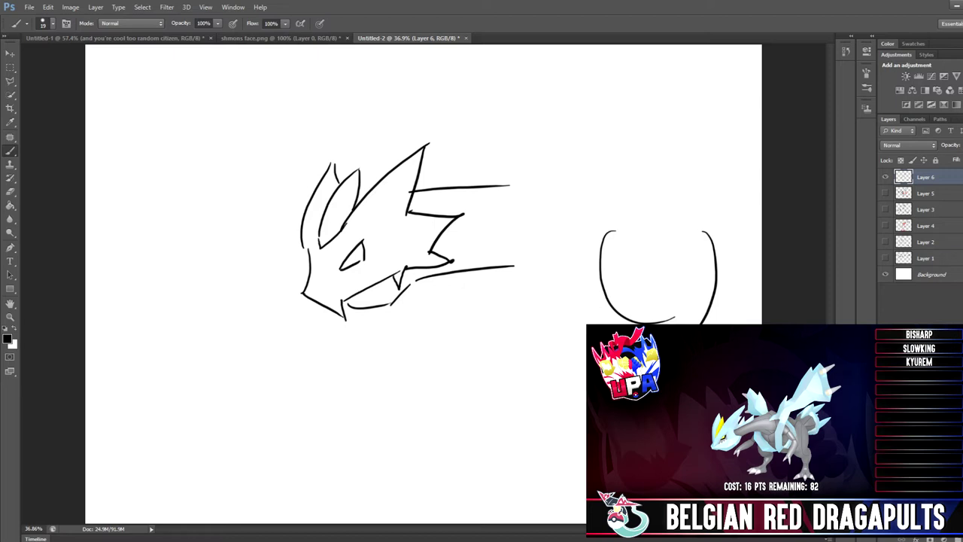
Step: Draw Kyurem's chest plate, clawed near foreleg, belly, near hind leg with toes and the first tail spike
{"action": "left_click_drag", "start_coordinate": [541, 224], "coordinate": [512, 268]}
{"action": "left_click_drag", "start_coordinate": [509, 276], "coordinate": [534, 312]}
{"action": "mouse_move", "coordinate": [579, 233]}
{"action": "left_mouse_down"}
{"action": "mouse_move", "coordinate": [537, 280]}
{"action": "mouse_move", "coordinate": [566, 327]}
{"action": "left_mouse_up"}
{"action": "mouse_move", "coordinate": [586, 286]}
{"action": "left_mouse_down"}
{"action": "mouse_move", "coordinate": [580, 330]}
{"action": "mouse_move", "coordinate": [550, 343]}
{"action": "mouse_move", "coordinate": [577, 334]}
{"action": "mouse_move", "coordinate": [513, 367]}
{"action": "mouse_move", "coordinate": [545, 360]}
{"action": "mouse_move", "coordinate": [566, 381]}
{"action": "left_mouse_up"}
{"action": "mouse_move", "coordinate": [534, 314]}
{"action": "left_mouse_down"}
{"action": "mouse_move", "coordinate": [612, 309]}
{"action": "mouse_move", "coordinate": [605, 292]}
{"action": "left_mouse_up"}
{"action": "left_click_drag", "start_coordinate": [627, 323], "coordinate": [646, 316]}
{"action": "mouse_move", "coordinate": [702, 187]}
{"action": "left_mouse_down"}
{"action": "mouse_move", "coordinate": [757, 161]}
{"action": "mouse_move", "coordinate": [733, 201]}
{"action": "left_mouse_up"}
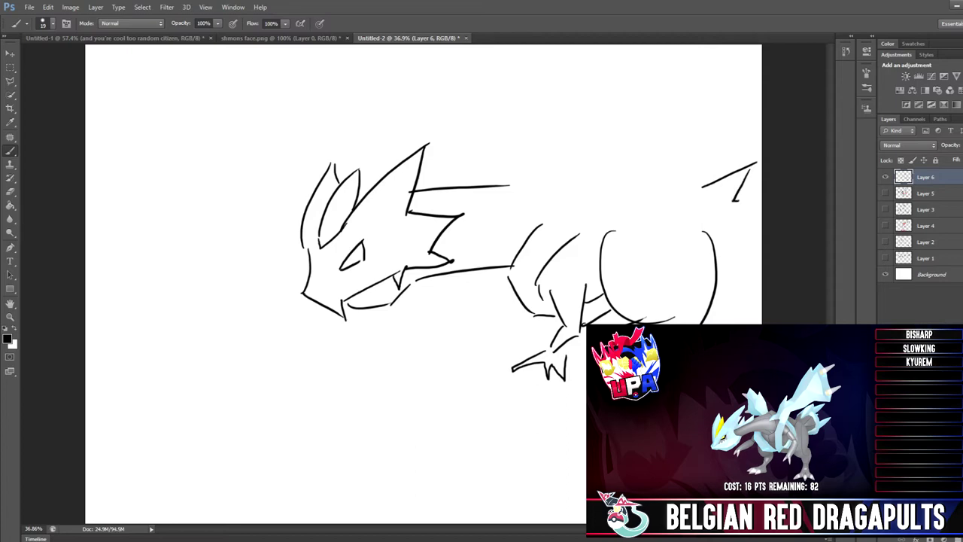
Step: Move the Kyurem line art toward the left edge of the canvas and draw its remaining tail spikes, both wings and shoulder
{"action": "key", "text": "v"}
{"action": "left_click_drag", "start_coordinate": [327, 228], "coordinate": [220, 232]}
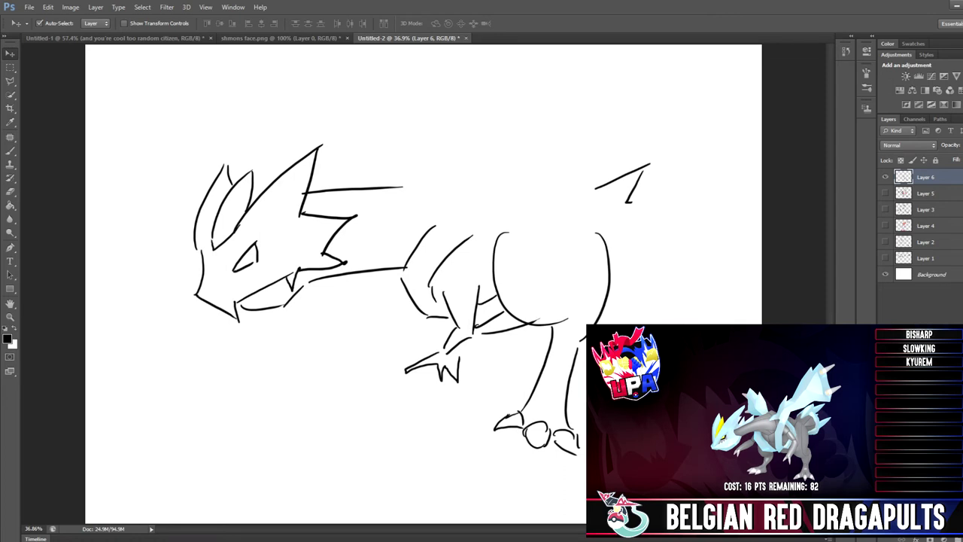
{"action": "key", "text": "b"}
{"action": "mouse_move", "coordinate": [630, 193]}
{"action": "left_mouse_down"}
{"action": "mouse_move", "coordinate": [698, 195]}
{"action": "mouse_move", "coordinate": [656, 229]}
{"action": "mouse_move", "coordinate": [639, 266]}
{"action": "mouse_move", "coordinate": [659, 261]}
{"action": "left_mouse_up"}
{"action": "mouse_move", "coordinate": [488, 182]}
{"action": "left_mouse_down"}
{"action": "mouse_move", "coordinate": [601, 73]}
{"action": "mouse_move", "coordinate": [639, 56]}
{"action": "mouse_move", "coordinate": [612, 98]}
{"action": "mouse_move", "coordinate": [607, 140]}
{"action": "mouse_move", "coordinate": [556, 131]}
{"action": "mouse_move", "coordinate": [512, 180]}
{"action": "left_mouse_up"}
{"action": "mouse_move", "coordinate": [435, 225]}
{"action": "left_mouse_down"}
{"action": "mouse_move", "coordinate": [478, 193]}
{"action": "mouse_move", "coordinate": [481, 200]}
{"action": "mouse_move", "coordinate": [379, 106]}
{"action": "mouse_move", "coordinate": [524, 51]}
{"action": "mouse_move", "coordinate": [462, 114]}
{"action": "mouse_move", "coordinate": [477, 164]}
{"action": "left_mouse_up"}
{"action": "mouse_move", "coordinate": [410, 188]}
{"action": "left_mouse_down"}
{"action": "mouse_move", "coordinate": [475, 185]}
{"action": "mouse_move", "coordinate": [486, 235]}
{"action": "left_mouse_up"}
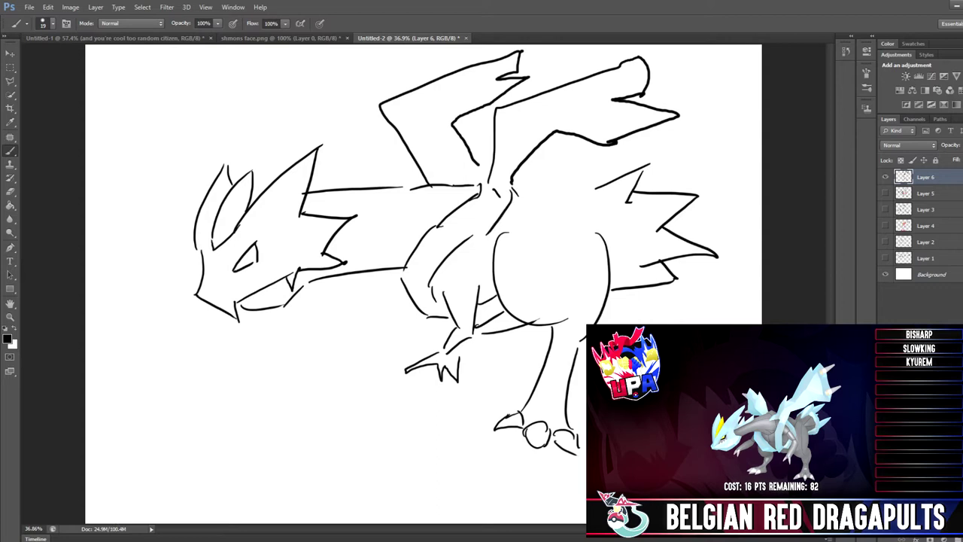
Step: Draw Kyurem's far foreleg, far hind leg and back line, plus the curved contours inside the thigh
{"action": "mouse_move", "coordinate": [376, 273]}
{"action": "left_mouse_down"}
{"action": "mouse_move", "coordinate": [376, 313]}
{"action": "mouse_move", "coordinate": [415, 306]}
{"action": "mouse_move", "coordinate": [371, 340]}
{"action": "mouse_move", "coordinate": [377, 354]}
{"action": "mouse_move", "coordinate": [351, 381]}
{"action": "mouse_move", "coordinate": [370, 371]}
{"action": "mouse_move", "coordinate": [377, 389]}
{"action": "mouse_move", "coordinate": [396, 379]}
{"action": "left_mouse_up"}
{"action": "mouse_move", "coordinate": [483, 338]}
{"action": "left_mouse_down"}
{"action": "mouse_move", "coordinate": [476, 375]}
{"action": "mouse_move", "coordinate": [505, 382]}
{"action": "mouse_move", "coordinate": [438, 413]}
{"action": "mouse_move", "coordinate": [485, 408]}
{"action": "mouse_move", "coordinate": [472, 420]}
{"action": "mouse_move", "coordinate": [502, 404]}
{"action": "mouse_move", "coordinate": [512, 414]}
{"action": "mouse_move", "coordinate": [510, 398]}
{"action": "left_mouse_up"}
{"action": "mouse_move", "coordinate": [523, 179]}
{"action": "left_mouse_down"}
{"action": "mouse_move", "coordinate": [591, 172]}
{"action": "mouse_move", "coordinate": [619, 194]}
{"action": "left_mouse_up"}
{"action": "left_click_drag", "start_coordinate": [525, 256], "coordinate": [548, 301]}
{"action": "left_click_drag", "start_coordinate": [560, 253], "coordinate": [565, 303]}
Step: Set the foreground colour to grey #a7a7a7 and hatch Kyurem's lower jaw and neck on a new layer placed directly below Layer 6
{"action": "left_click", "coordinate": [8, 340]}
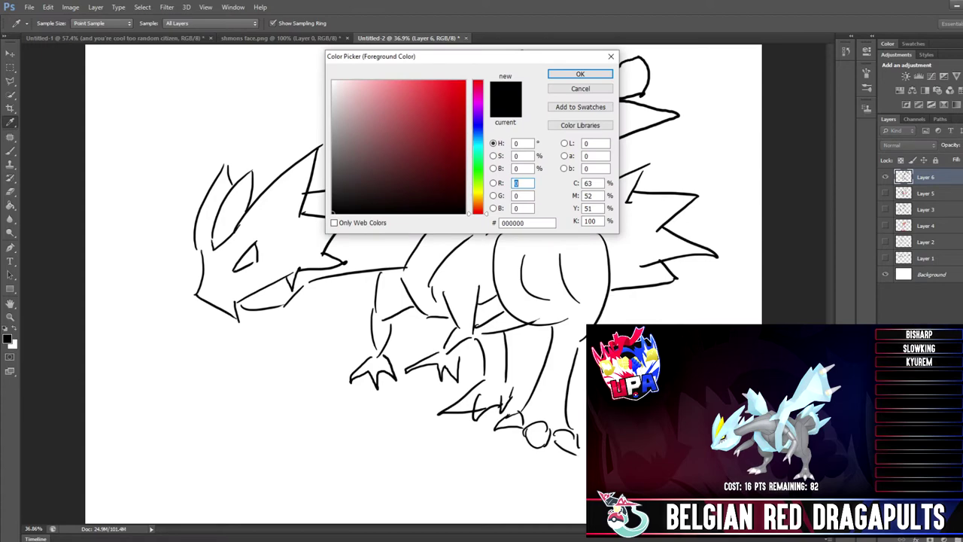
{"action": "left_click_drag", "start_coordinate": [335, 180], "coordinate": [333, 125]}
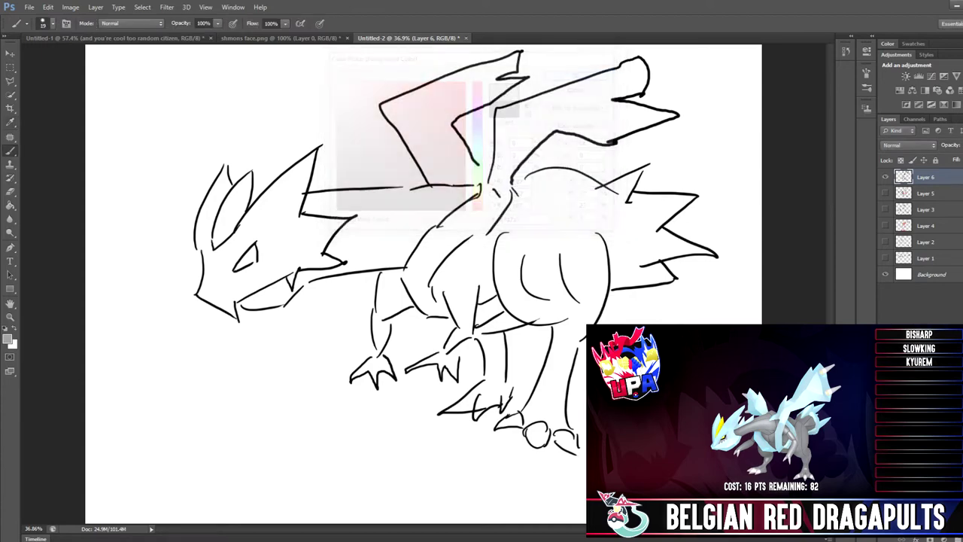
{"action": "key", "text": "ctrl+shift+alt+n"}
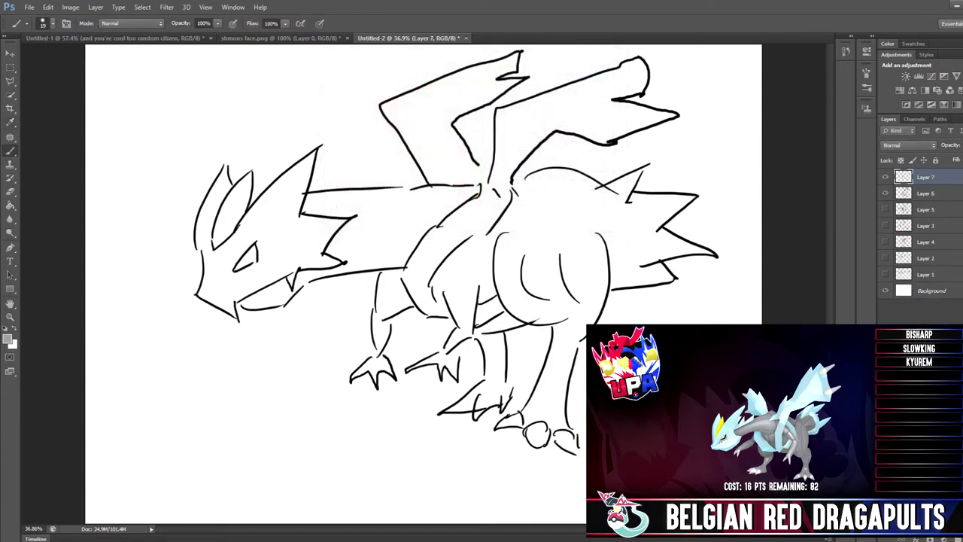
{"action": "mouse_move", "coordinate": [249, 304]}
{"action": "left_mouse_down"}
{"action": "mouse_move", "coordinate": [277, 280]}
{"action": "mouse_move", "coordinate": [284, 303]}
{"action": "left_mouse_up"}
{"action": "left_click_drag", "start_coordinate": [925, 177], "coordinate": [925, 200]}
{"action": "mouse_move", "coordinate": [310, 209]}
{"action": "left_mouse_down"}
{"action": "mouse_move", "coordinate": [380, 190]}
{"action": "mouse_move", "coordinate": [455, 192]}
{"action": "mouse_move", "coordinate": [380, 267]}
{"action": "mouse_move", "coordinate": [327, 249]}
{"action": "left_mouse_up"}
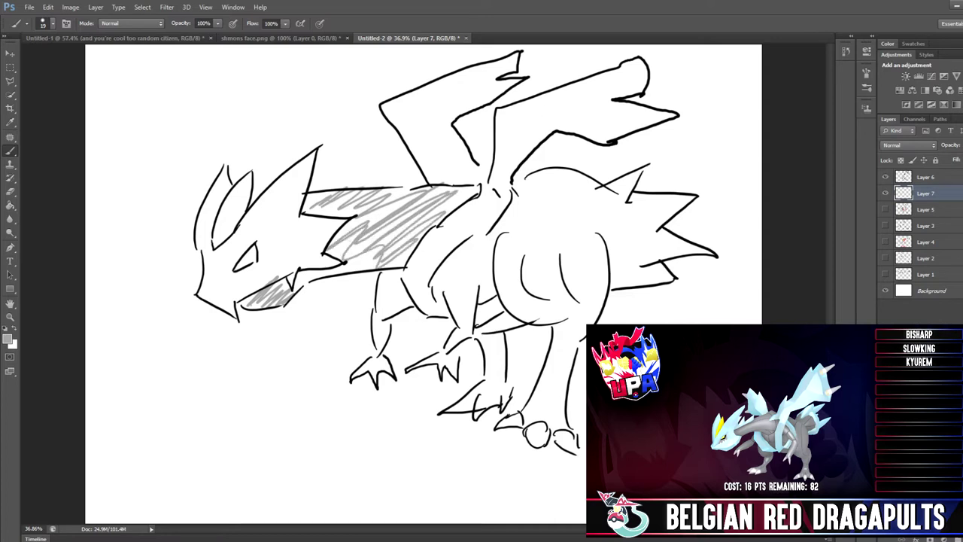
Step: Hatch Kyurem's chest, forelegs, back, thigh and hind legs in grey
{"action": "mouse_move", "coordinate": [476, 244]}
{"action": "left_mouse_down"}
{"action": "mouse_move", "coordinate": [443, 291]}
{"action": "mouse_move", "coordinate": [453, 305]}
{"action": "left_mouse_up"}
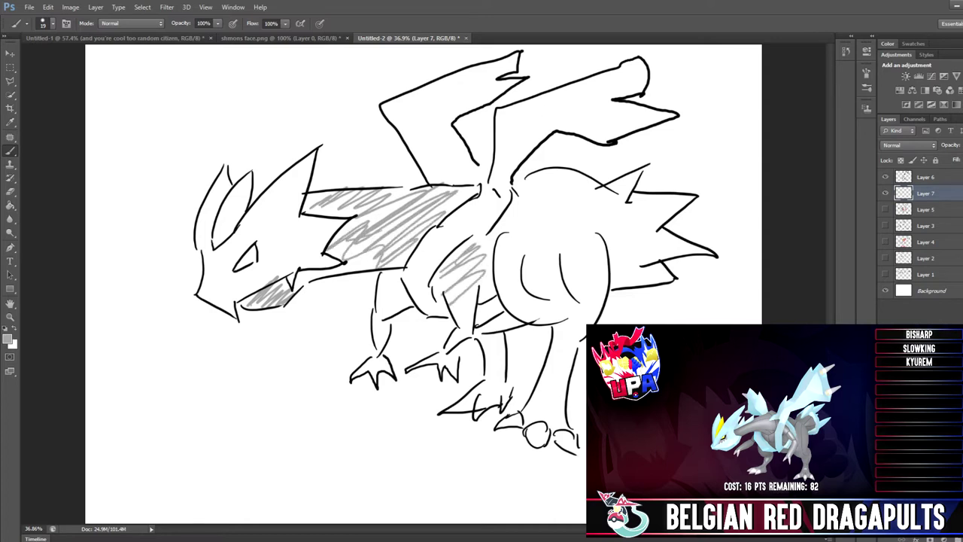
{"action": "left_click_drag", "start_coordinate": [406, 272], "coordinate": [376, 370]}
{"action": "mouse_move", "coordinate": [557, 174]}
{"action": "left_mouse_down"}
{"action": "mouse_move", "coordinate": [511, 229]}
{"action": "mouse_move", "coordinate": [498, 275]}
{"action": "left_mouse_up"}
{"action": "mouse_move", "coordinate": [527, 207]}
{"action": "left_mouse_down"}
{"action": "mouse_move", "coordinate": [572, 329]}
{"action": "mouse_move", "coordinate": [552, 425]}
{"action": "left_mouse_up"}
{"action": "mouse_move", "coordinate": [502, 334]}
{"action": "left_mouse_down"}
{"action": "mouse_move", "coordinate": [491, 353]}
{"action": "mouse_move", "coordinate": [496, 398]}
{"action": "left_mouse_up"}
Step: Set the foreground colour to pale aqua #8ff4f0 and hatch Kyurem's head
{"action": "left_click", "coordinate": [8, 339]}
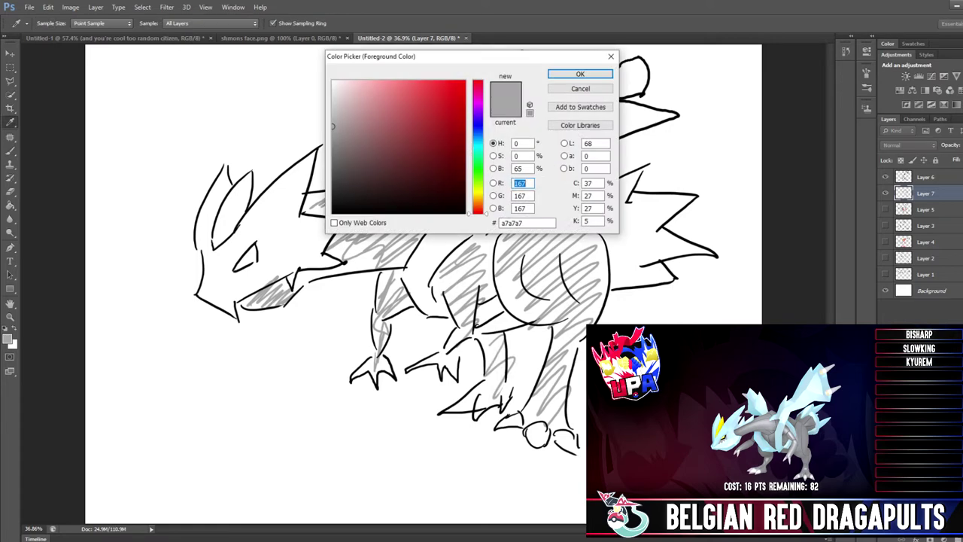
{"action": "left_click", "coordinate": [477, 148]}
{"action": "left_click_drag", "start_coordinate": [410, 110], "coordinate": [420, 111]}
{"action": "left_click", "coordinate": [419, 111]}
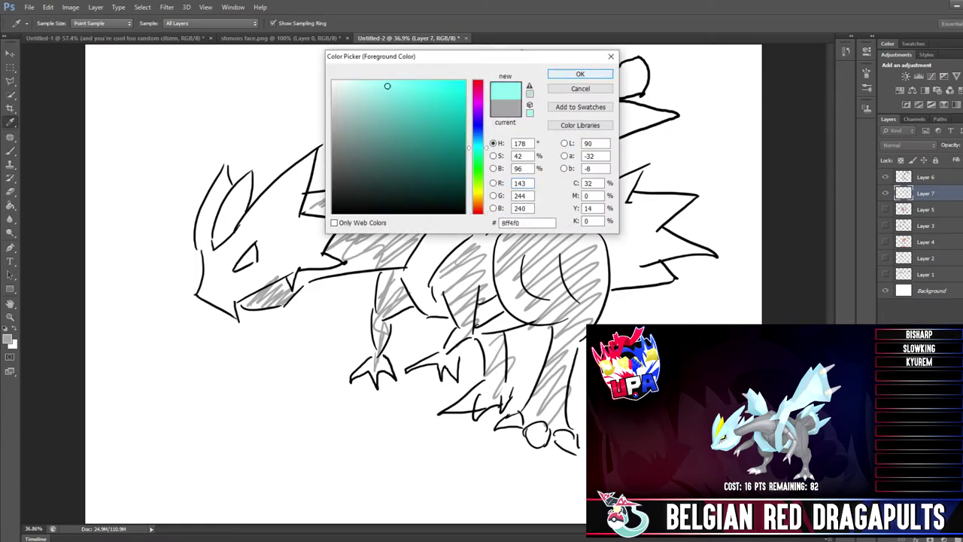
{"action": "left_click", "coordinate": [580, 74]}
{"action": "key", "text": "b"}
{"action": "mouse_move", "coordinate": [204, 262]}
{"action": "left_mouse_down"}
{"action": "mouse_move", "coordinate": [290, 174]}
{"action": "mouse_move", "coordinate": [302, 249]}
{"action": "mouse_move", "coordinate": [319, 222]}
{"action": "mouse_move", "coordinate": [305, 275]}
{"action": "mouse_move", "coordinate": [214, 301]}
{"action": "mouse_move", "coordinate": [204, 222]}
{"action": "mouse_move", "coordinate": [222, 196]}
{"action": "mouse_move", "coordinate": [218, 221]}
{"action": "left_mouse_up"}
Step: Hatch Kyurem's wings, chest plate and tail spikes in pale aqua
{"action": "mouse_move", "coordinate": [399, 110]}
{"action": "left_mouse_down"}
{"action": "mouse_move", "coordinate": [485, 66]}
{"action": "mouse_move", "coordinate": [407, 134]}
{"action": "mouse_move", "coordinate": [489, 195]}
{"action": "mouse_move", "coordinate": [421, 248]}
{"action": "mouse_move", "coordinate": [417, 298]}
{"action": "mouse_move", "coordinate": [440, 308]}
{"action": "left_mouse_up"}
{"action": "mouse_move", "coordinate": [497, 226]}
{"action": "left_mouse_down"}
{"action": "mouse_move", "coordinate": [519, 143]}
{"action": "mouse_move", "coordinate": [586, 90]}
{"action": "mouse_move", "coordinate": [613, 128]}
{"action": "mouse_move", "coordinate": [632, 129]}
{"action": "mouse_move", "coordinate": [649, 113]}
{"action": "left_mouse_up"}
{"action": "mouse_move", "coordinate": [615, 184]}
{"action": "left_mouse_down"}
{"action": "mouse_move", "coordinate": [656, 184]}
{"action": "mouse_move", "coordinate": [678, 214]}
{"action": "mouse_move", "coordinate": [639, 292]}
{"action": "left_mouse_up"}
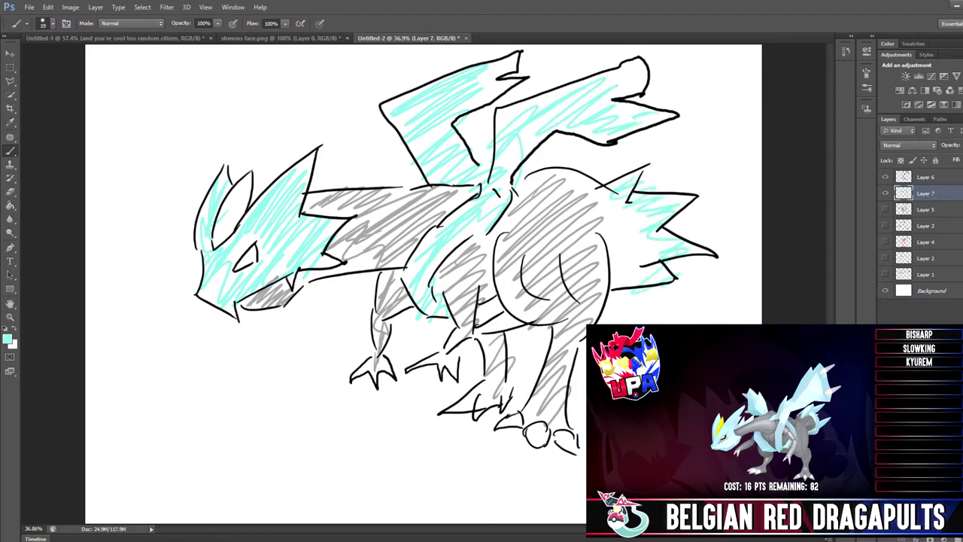
Step: Restore the default black foreground and handwrite a caption below Kyurem's head
{"action": "key", "text": "d"}
{"action": "left_click_drag", "start_coordinate": [217, 369], "coordinate": [217, 414]}
{"action": "mouse_move", "coordinate": [240, 369]}
{"action": "left_mouse_down"}
{"action": "mouse_move", "coordinate": [243, 413]}
{"action": "mouse_move", "coordinate": [264, 452]}
{"action": "left_mouse_up"}
{"action": "left_click_drag", "start_coordinate": [275, 410], "coordinate": [289, 383]}
{"action": "mouse_move", "coordinate": [295, 406]}
{"action": "left_mouse_down"}
{"action": "mouse_move", "coordinate": [309, 380]}
{"action": "mouse_move", "coordinate": [328, 402]}
{"action": "mouse_move", "coordinate": [369, 395]}
{"action": "mouse_move", "coordinate": [375, 403]}
{"action": "left_mouse_up"}
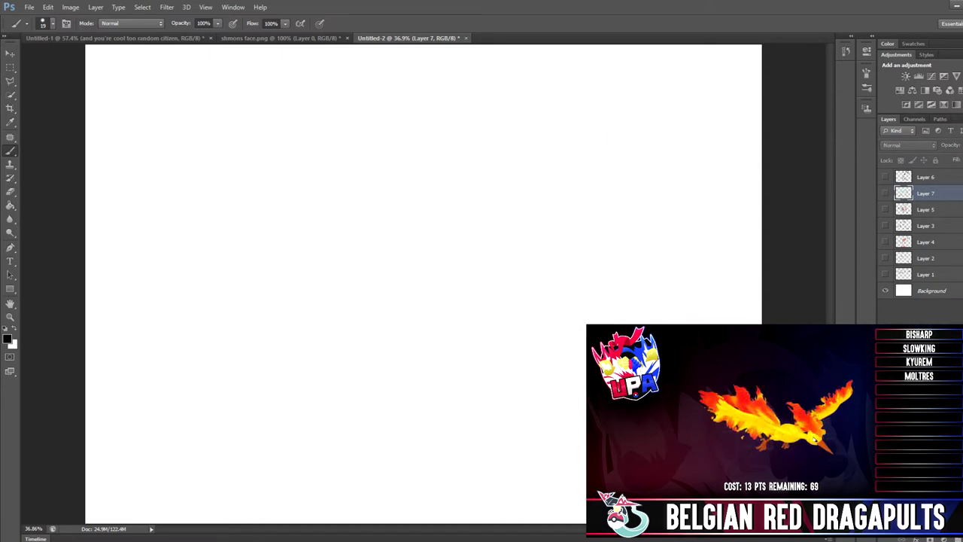
Step: Add a new blank layer directly above Layer 7
{"action": "key", "text": "ctrl+shift+alt+n"}
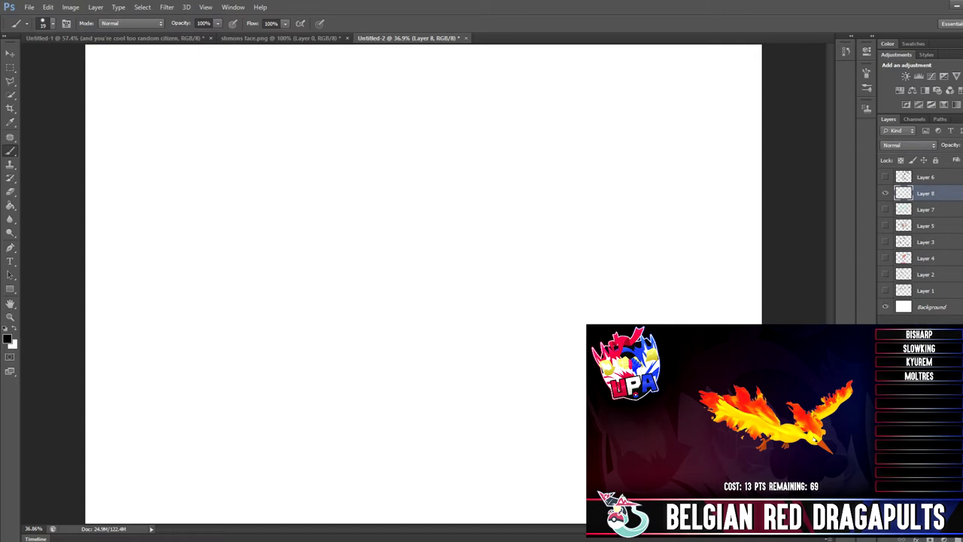
Step: Move Layer 8 to the top of the layer stack and sketch Moltres's head, beak, flame crest, neck and upper body in black
{"action": "key", "text": "ctrl+bracketright"}
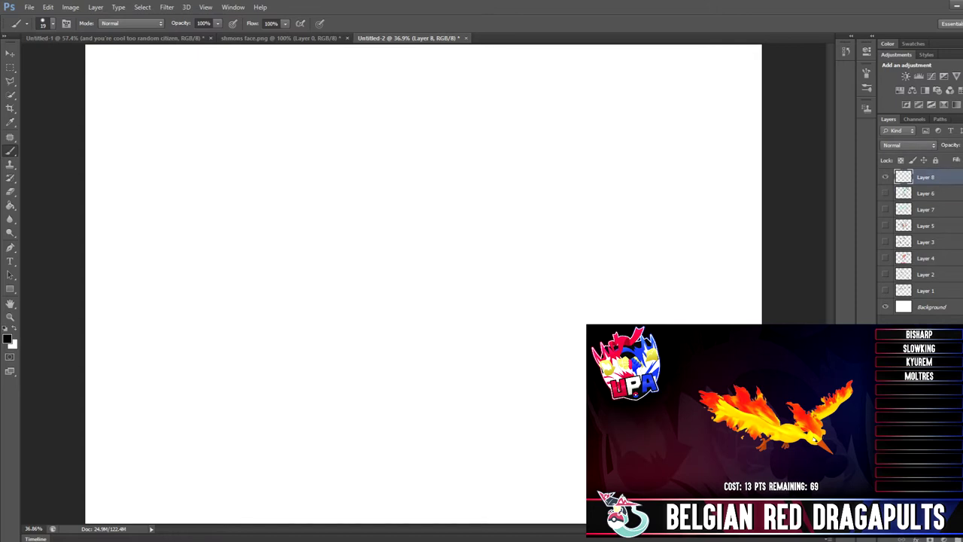
{"action": "mouse_move", "coordinate": [357, 193]}
{"action": "left_mouse_down"}
{"action": "mouse_move", "coordinate": [420, 183]}
{"action": "mouse_move", "coordinate": [398, 212]}
{"action": "mouse_move", "coordinate": [304, 233]}
{"action": "mouse_move", "coordinate": [375, 201]}
{"action": "mouse_move", "coordinate": [344, 227]}
{"action": "mouse_move", "coordinate": [374, 210]}
{"action": "left_mouse_up"}
{"action": "mouse_move", "coordinate": [362, 159]}
{"action": "left_mouse_down"}
{"action": "mouse_move", "coordinate": [426, 88]}
{"action": "mouse_move", "coordinate": [500, 48]}
{"action": "mouse_move", "coordinate": [488, 66]}
{"action": "mouse_move", "coordinate": [506, 140]}
{"action": "mouse_move", "coordinate": [478, 153]}
{"action": "mouse_move", "coordinate": [505, 122]}
{"action": "mouse_move", "coordinate": [460, 106]}
{"action": "mouse_move", "coordinate": [440, 129]}
{"action": "mouse_move", "coordinate": [456, 167]}
{"action": "mouse_move", "coordinate": [430, 218]}
{"action": "mouse_move", "coordinate": [405, 223]}
{"action": "left_mouse_up"}
{"action": "left_click_drag", "start_coordinate": [382, 188], "coordinate": [361, 254]}
{"action": "left_click_drag", "start_coordinate": [390, 216], "coordinate": [373, 337]}
{"action": "left_click_drag", "start_coordinate": [386, 261], "coordinate": [467, 349]}
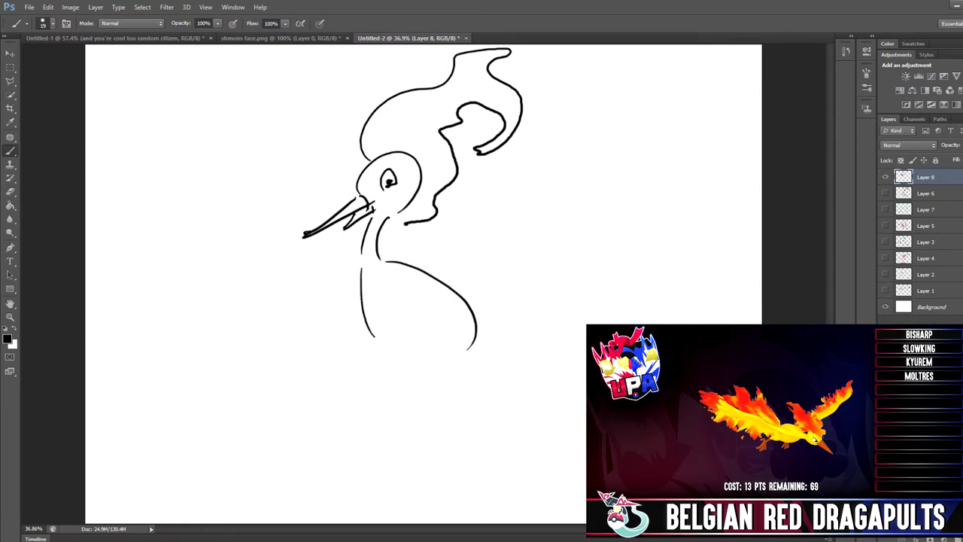
Step: Sketch Moltres's wing on the beak side, with its curved arm and ragged flame edges
{"action": "left_click_drag", "start_coordinate": [246, 180], "coordinate": [342, 281]}
{"action": "mouse_move", "coordinate": [176, 177]}
{"action": "left_mouse_down"}
{"action": "mouse_move", "coordinate": [246, 179]}
{"action": "mouse_move", "coordinate": [173, 182]}
{"action": "mouse_move", "coordinate": [176, 197]}
{"action": "mouse_move", "coordinate": [274, 267]}
{"action": "mouse_move", "coordinate": [331, 291]}
{"action": "left_mouse_up"}
{"action": "mouse_move", "coordinate": [178, 209]}
{"action": "left_mouse_down"}
{"action": "mouse_move", "coordinate": [168, 358]}
{"action": "mouse_move", "coordinate": [220, 333]}
{"action": "left_mouse_up"}
{"action": "left_click_drag", "start_coordinate": [223, 312], "coordinate": [306, 355]}
{"action": "mouse_move", "coordinate": [322, 350]}
{"action": "left_mouse_down"}
{"action": "mouse_move", "coordinate": [328, 335]}
{"action": "mouse_move", "coordinate": [349, 343]}
{"action": "left_mouse_up"}
{"action": "left_click_drag", "start_coordinate": [206, 297], "coordinate": [228, 298]}
{"action": "mouse_move", "coordinate": [149, 321]}
{"action": "left_mouse_down"}
{"action": "mouse_move", "coordinate": [145, 363]}
{"action": "mouse_move", "coordinate": [150, 317]}
{"action": "left_mouse_up"}
{"action": "left_click_drag", "start_coordinate": [185, 235], "coordinate": [205, 277]}
{"action": "mouse_move", "coordinate": [215, 265]}
{"action": "left_mouse_down"}
{"action": "mouse_move", "coordinate": [212, 278]}
{"action": "mouse_move", "coordinate": [253, 305]}
{"action": "left_mouse_up"}
{"action": "left_click_drag", "start_coordinate": [265, 311], "coordinate": [284, 309]}
{"action": "left_click_drag", "start_coordinate": [269, 258], "coordinate": [310, 283]}
Step: Sketch Moltres's opposite wing, with a long bent arm, pointed tip and flame edge running back to the body
{"action": "left_click_drag", "start_coordinate": [401, 278], "coordinate": [585, 166]}
{"action": "left_click_drag", "start_coordinate": [415, 295], "coordinate": [587, 213]}
{"action": "mouse_move", "coordinate": [583, 166]}
{"action": "left_mouse_down"}
{"action": "mouse_move", "coordinate": [611, 175]}
{"action": "mouse_move", "coordinate": [653, 241]}
{"action": "left_mouse_up"}
{"action": "mouse_move", "coordinate": [595, 213]}
{"action": "left_mouse_down"}
{"action": "mouse_move", "coordinate": [609, 216]}
{"action": "mouse_move", "coordinate": [639, 279]}
{"action": "left_mouse_up"}
{"action": "left_click_drag", "start_coordinate": [647, 227], "coordinate": [641, 278]}
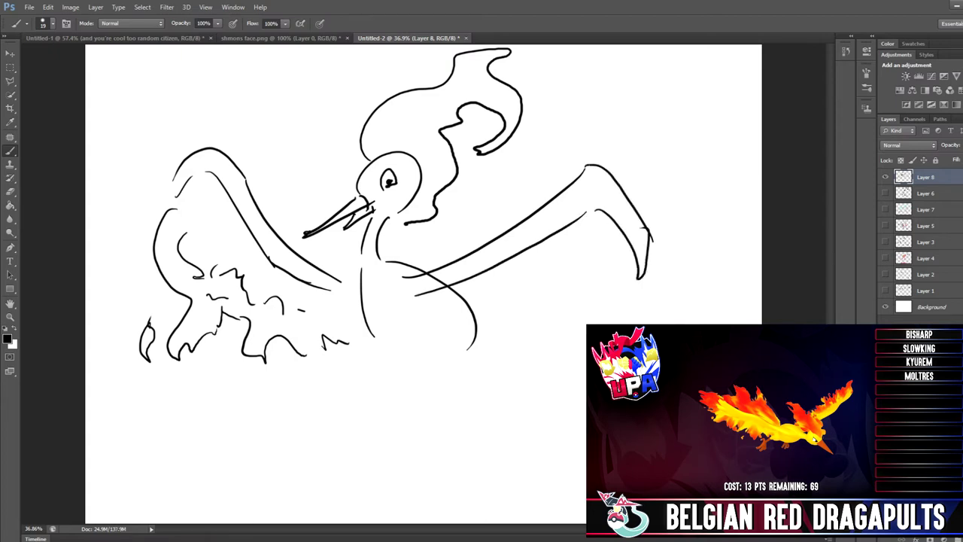
{"action": "mouse_move", "coordinate": [434, 328]}
{"action": "left_mouse_down"}
{"action": "mouse_move", "coordinate": [533, 323]}
{"action": "mouse_move", "coordinate": [575, 342]}
{"action": "mouse_move", "coordinate": [634, 286]}
{"action": "left_mouse_up"}
Step: Draw the underside of Moltres's belly and both legs with clawed feet
{"action": "left_click_drag", "start_coordinate": [376, 344], "coordinate": [447, 351]}
{"action": "left_click_drag", "start_coordinate": [374, 347], "coordinate": [385, 410]}
{"action": "mouse_move", "coordinate": [389, 384]}
{"action": "left_mouse_down"}
{"action": "mouse_move", "coordinate": [387, 408]}
{"action": "mouse_move", "coordinate": [351, 430]}
{"action": "mouse_move", "coordinate": [374, 444]}
{"action": "mouse_move", "coordinate": [407, 429]}
{"action": "left_mouse_up"}
{"action": "left_click_drag", "start_coordinate": [424, 363], "coordinate": [450, 382]}
{"action": "left_click_drag", "start_coordinate": [456, 345], "coordinate": [452, 424]}
{"action": "mouse_move", "coordinate": [462, 380]}
{"action": "left_mouse_down"}
{"action": "mouse_move", "coordinate": [465, 421]}
{"action": "mouse_move", "coordinate": [432, 443]}
{"action": "left_mouse_up"}
{"action": "left_click_drag", "start_coordinate": [431, 444], "coordinate": [474, 450]}
{"action": "left_click_drag", "start_coordinate": [472, 417], "coordinate": [476, 436]}
{"action": "left_click_drag", "start_coordinate": [481, 424], "coordinate": [485, 439]}
{"action": "left_click_drag", "start_coordinate": [364, 322], "coordinate": [373, 343]}
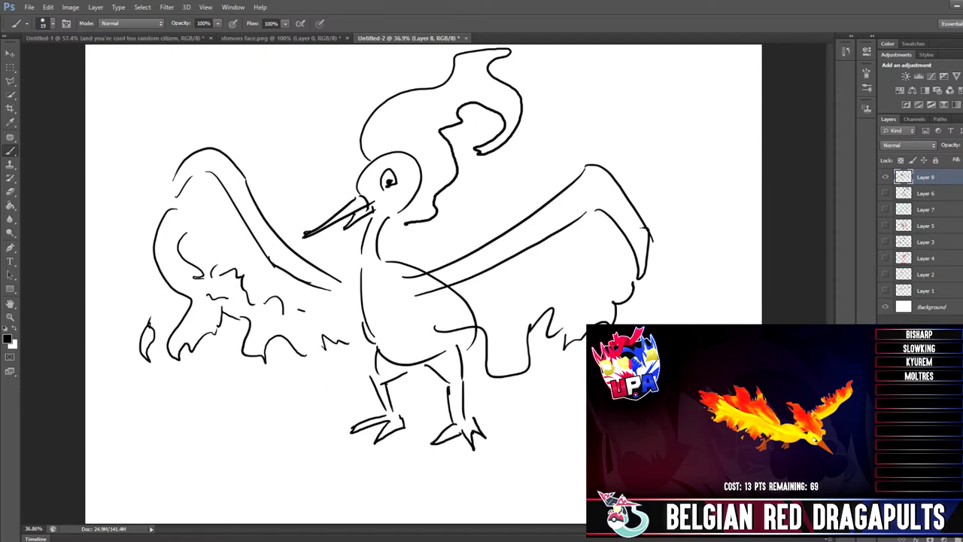
Step: Add a flame behind Moltres's far wing, tail feathers, a shoulder line and inner flame details in the head crest
{"action": "mouse_move", "coordinate": [454, 260]}
{"action": "left_mouse_down"}
{"action": "mouse_move", "coordinate": [553, 154]}
{"action": "mouse_move", "coordinate": [535, 197]}
{"action": "mouse_move", "coordinate": [548, 208]}
{"action": "left_mouse_up"}
{"action": "mouse_move", "coordinate": [467, 367]}
{"action": "left_mouse_down"}
{"action": "mouse_move", "coordinate": [550, 397]}
{"action": "mouse_move", "coordinate": [530, 325]}
{"action": "left_mouse_up"}
{"action": "mouse_move", "coordinate": [322, 271]}
{"action": "left_mouse_down"}
{"action": "mouse_move", "coordinate": [376, 274]}
{"action": "mouse_move", "coordinate": [367, 285]}
{"action": "left_mouse_up"}
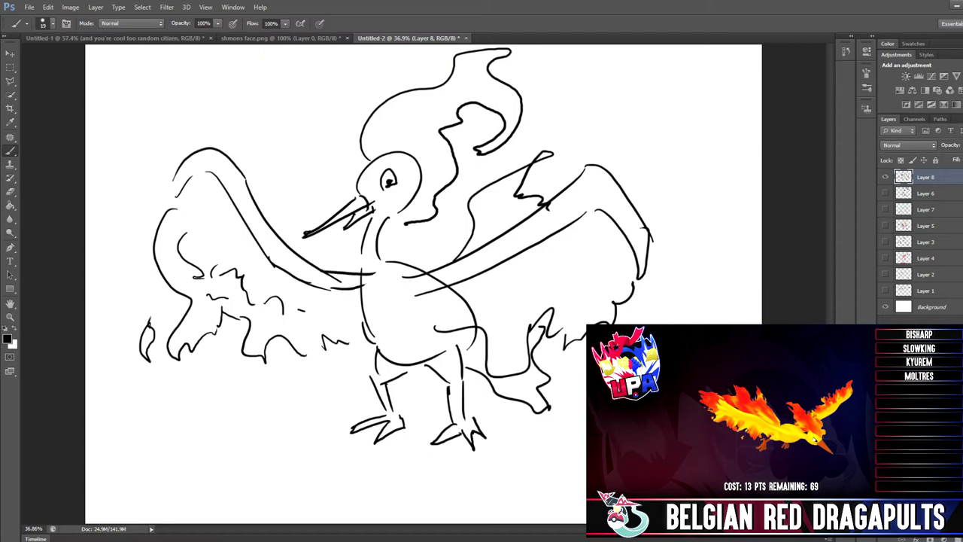
{"action": "mouse_move", "coordinate": [388, 136]}
{"action": "left_mouse_down"}
{"action": "mouse_move", "coordinate": [426, 127]}
{"action": "mouse_move", "coordinate": [439, 159]}
{"action": "left_mouse_up"}
{"action": "mouse_move", "coordinate": [364, 155]}
{"action": "left_mouse_down"}
{"action": "mouse_move", "coordinate": [362, 172]}
{"action": "mouse_move", "coordinate": [382, 158]}
{"action": "mouse_move", "coordinate": [422, 163]}
{"action": "left_mouse_up"}
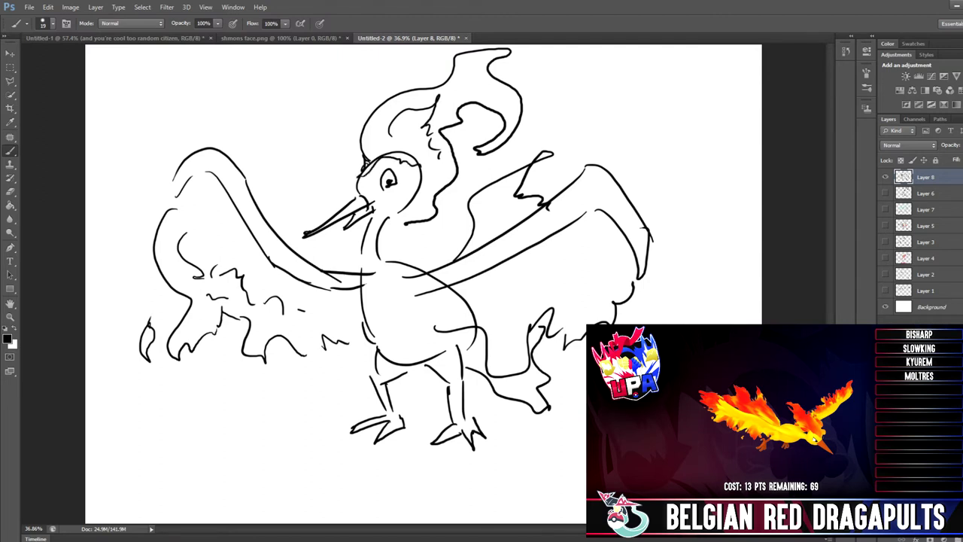
Step: Draw inner flame contours inside both of Moltres's wings and beside the body
{"action": "mouse_move", "coordinate": [577, 223]}
{"action": "left_mouse_down"}
{"action": "mouse_move", "coordinate": [602, 197]}
{"action": "mouse_move", "coordinate": [647, 252]}
{"action": "left_mouse_up"}
{"action": "mouse_move", "coordinate": [513, 276]}
{"action": "left_mouse_down"}
{"action": "mouse_move", "coordinate": [526, 315]}
{"action": "mouse_move", "coordinate": [599, 263]}
{"action": "left_mouse_up"}
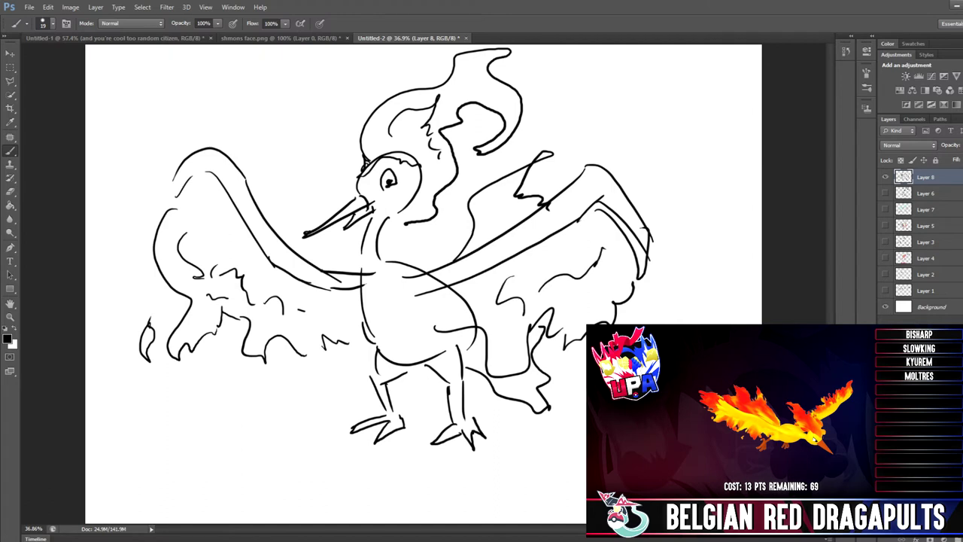
{"action": "mouse_move", "coordinate": [445, 298]}
{"action": "left_mouse_down"}
{"action": "mouse_move", "coordinate": [474, 306]}
{"action": "mouse_move", "coordinate": [426, 330]}
{"action": "left_mouse_up"}
{"action": "mouse_move", "coordinate": [329, 313]}
{"action": "left_mouse_down"}
{"action": "mouse_move", "coordinate": [349, 306]}
{"action": "mouse_move", "coordinate": [307, 332]}
{"action": "left_mouse_up"}
{"action": "left_click_drag", "start_coordinate": [189, 204], "coordinate": [203, 216]}
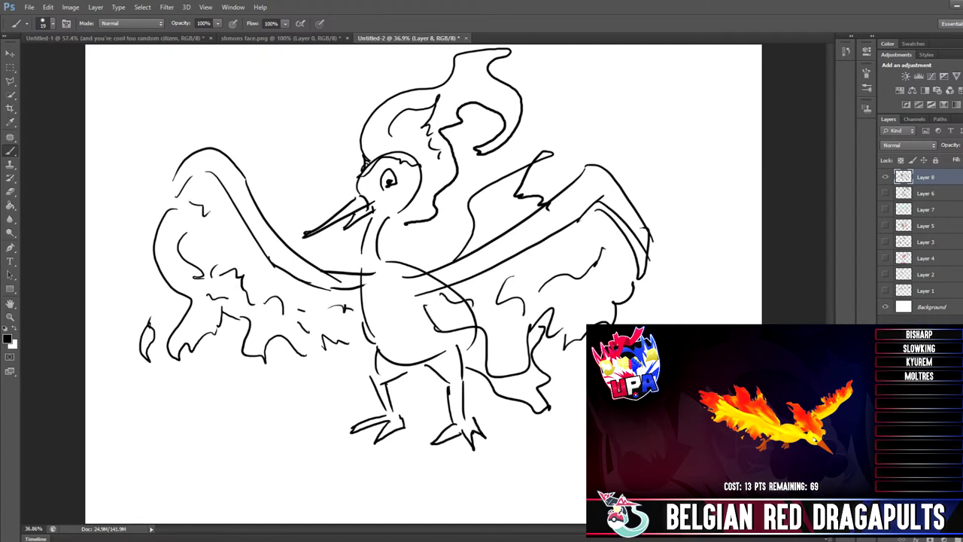
Step: Set the foreground colour to yellow #fee300 and add a new layer directly below Layer 8
{"action": "left_click", "coordinate": [7, 339]}
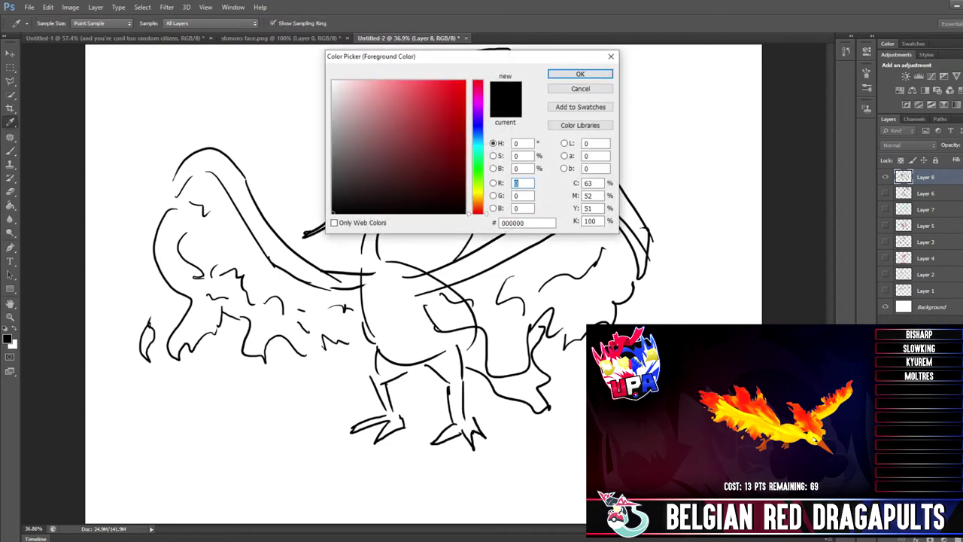
{"action": "left_click", "coordinate": [459, 170]}
{"action": "left_click_drag", "start_coordinate": [478, 202], "coordinate": [464, 82]}
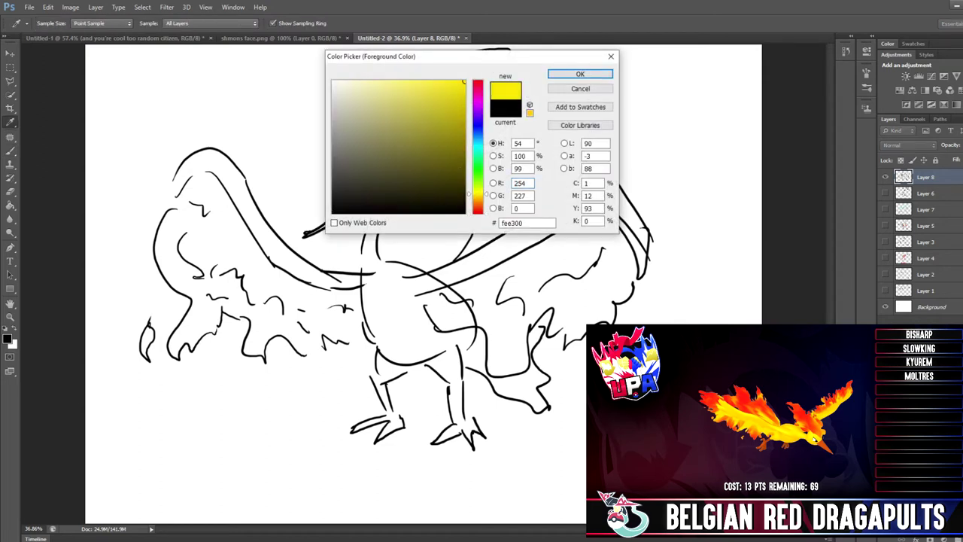
{"action": "left_click", "coordinate": [580, 74]}
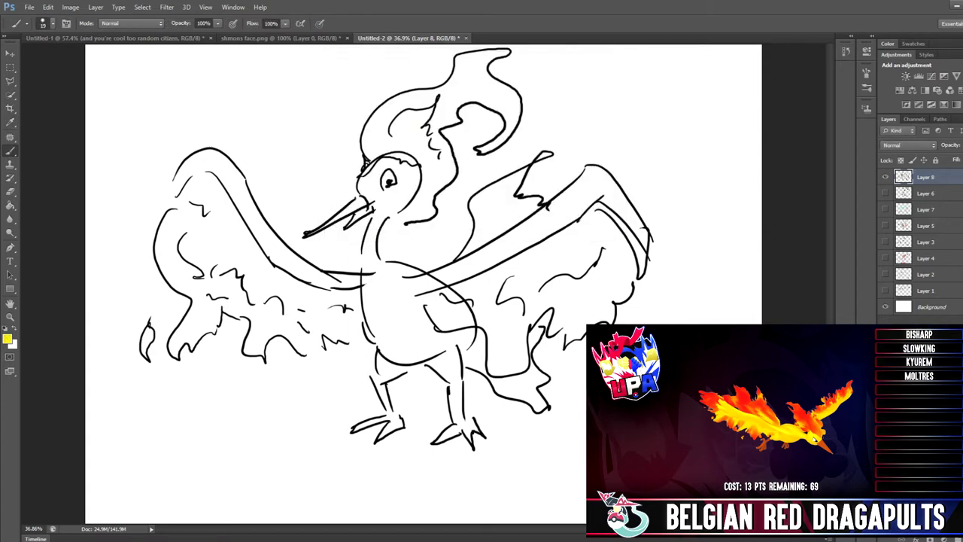
{"action": "key", "text": "ctrl+shift+alt+n"}
{"action": "left_click_drag", "start_coordinate": [929, 177], "coordinate": [929, 199]}
Step: Hatch Moltres's wing arms, head, neck and body in yellow
{"action": "mouse_move", "coordinate": [174, 185]}
{"action": "left_mouse_down"}
{"action": "mouse_move", "coordinate": [202, 158]}
{"action": "mouse_move", "coordinate": [223, 161]}
{"action": "mouse_move", "coordinate": [294, 252]}
{"action": "mouse_move", "coordinate": [342, 280]}
{"action": "left_mouse_up"}
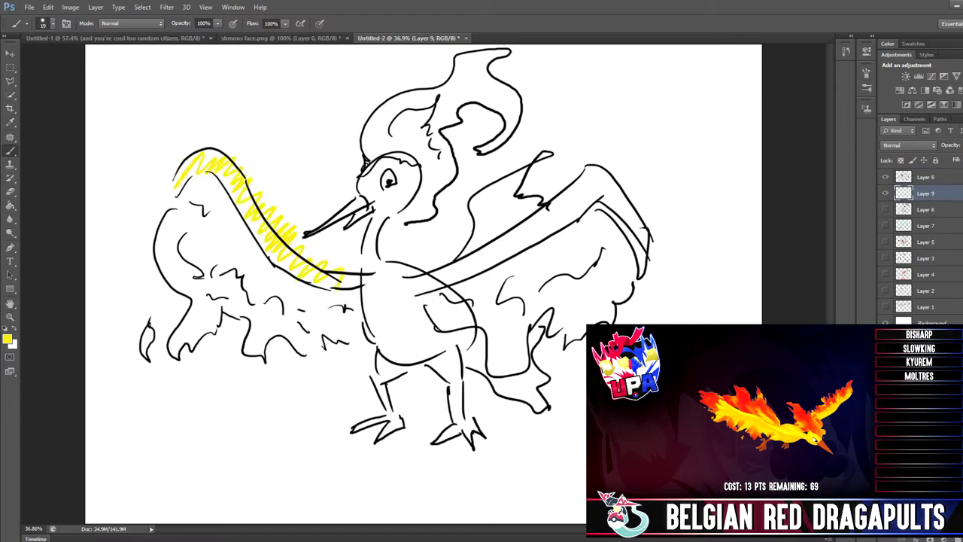
{"action": "mouse_move", "coordinate": [366, 172]}
{"action": "left_mouse_down"}
{"action": "mouse_move", "coordinate": [398, 198]}
{"action": "mouse_move", "coordinate": [385, 218]}
{"action": "mouse_move", "coordinate": [372, 301]}
{"action": "mouse_move", "coordinate": [402, 320]}
{"action": "mouse_move", "coordinate": [421, 354]}
{"action": "mouse_move", "coordinate": [472, 335]}
{"action": "left_mouse_up"}
{"action": "mouse_move", "coordinate": [433, 274]}
{"action": "left_mouse_down"}
{"action": "mouse_move", "coordinate": [526, 222]}
{"action": "mouse_move", "coordinate": [557, 218]}
{"action": "mouse_move", "coordinate": [588, 188]}
{"action": "mouse_move", "coordinate": [641, 226]}
{"action": "left_mouse_up"}
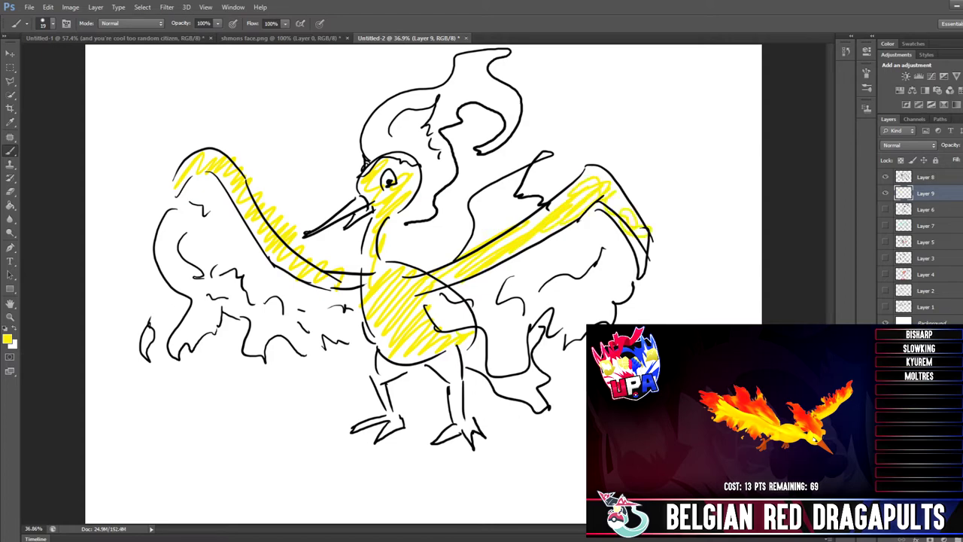
Step: Set the foreground colour to orange #fea100 and hatch Moltres's inner wing flames and inner head crest
{"action": "left_click", "coordinate": [8, 340]}
{"action": "left_click_drag", "start_coordinate": [477, 193], "coordinate": [477, 200]}
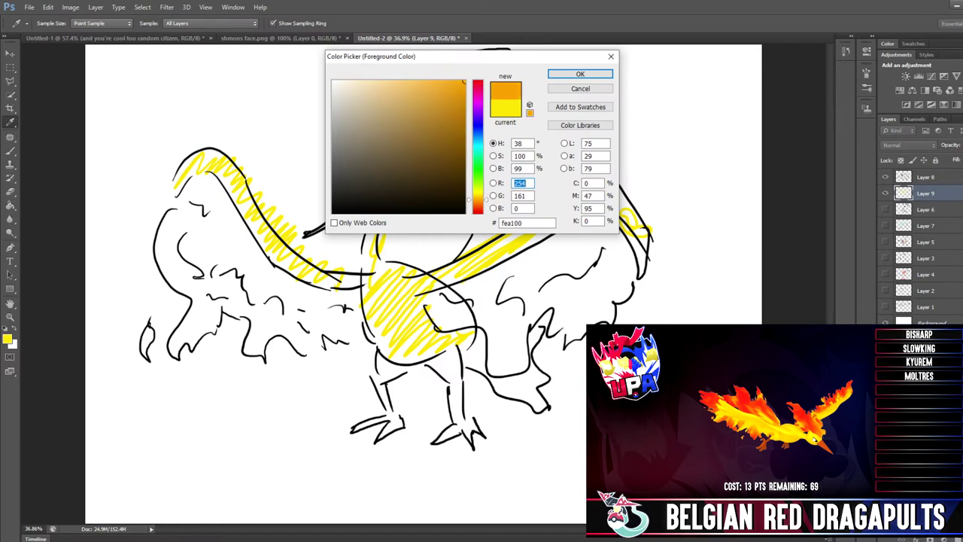
{"action": "left_click", "coordinate": [580, 74]}
{"action": "mouse_move", "coordinate": [203, 181]}
{"action": "left_mouse_down"}
{"action": "mouse_move", "coordinate": [182, 242]}
{"action": "mouse_move", "coordinate": [205, 274]}
{"action": "left_mouse_up"}
{"action": "left_click_drag", "start_coordinate": [226, 197], "coordinate": [253, 287]}
{"action": "left_click_drag", "start_coordinate": [265, 250], "coordinate": [287, 311]}
{"action": "left_click_drag", "start_coordinate": [284, 277], "coordinate": [340, 331]}
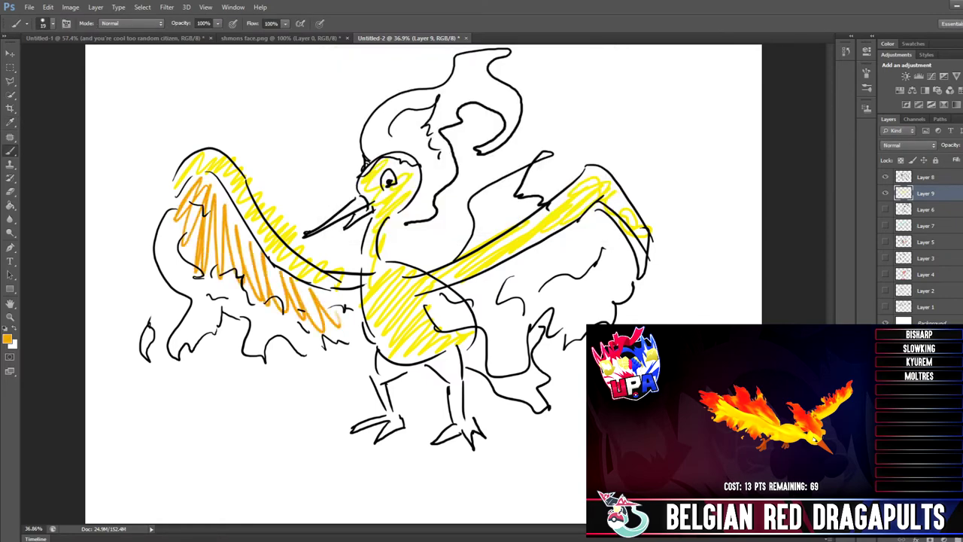
{"action": "left_click_drag", "start_coordinate": [327, 284], "coordinate": [364, 314]}
{"action": "mouse_move", "coordinate": [410, 216]}
{"action": "left_mouse_down"}
{"action": "mouse_move", "coordinate": [442, 174]}
{"action": "mouse_move", "coordinate": [428, 140]}
{"action": "mouse_move", "coordinate": [397, 113]}
{"action": "mouse_move", "coordinate": [385, 137]}
{"action": "left_mouse_up"}
{"action": "mouse_move", "coordinate": [439, 307]}
{"action": "left_mouse_down"}
{"action": "mouse_move", "coordinate": [491, 264]}
{"action": "mouse_move", "coordinate": [535, 261]}
{"action": "mouse_move", "coordinate": [605, 220]}
{"action": "mouse_move", "coordinate": [613, 256]}
{"action": "mouse_move", "coordinate": [598, 272]}
{"action": "left_mouse_up"}
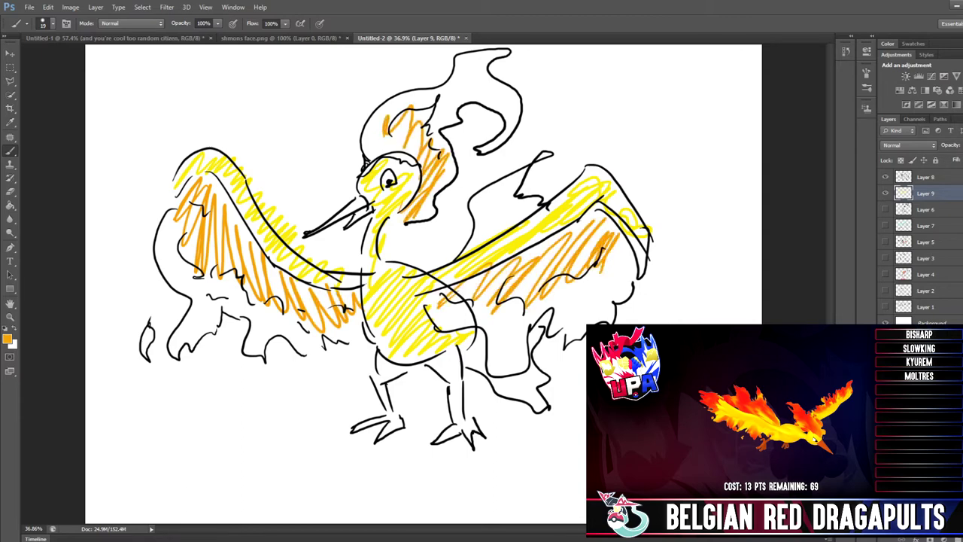
Step: Set the foreground colour to red #fe0000 and hatch Moltres's outer wing flames and tail
{"action": "left_click", "coordinate": [8, 339]}
{"action": "left_click", "coordinate": [477, 213]}
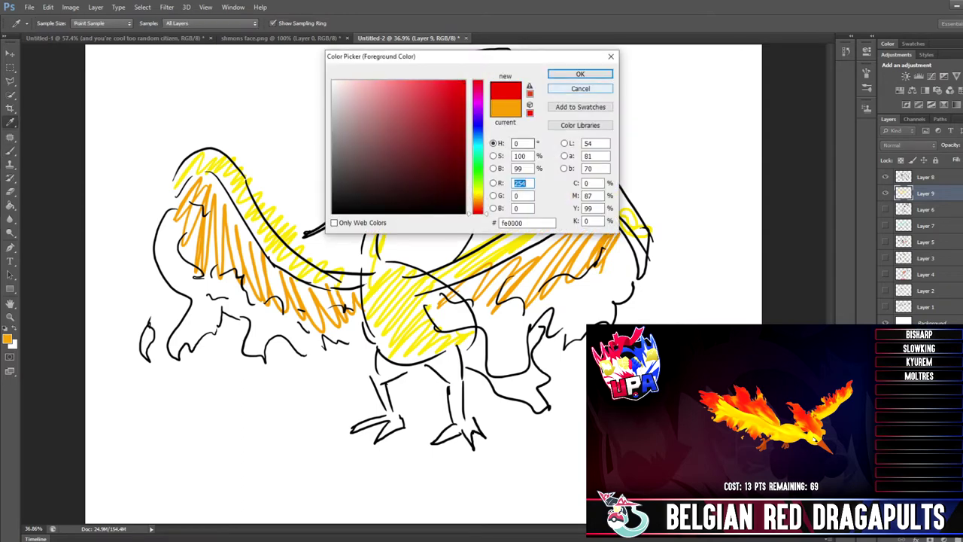
{"action": "left_click", "coordinate": [580, 73]}
{"action": "key", "text": "b"}
{"action": "left_click_drag", "start_coordinate": [167, 228], "coordinate": [208, 340]}
{"action": "mouse_move", "coordinate": [207, 285]}
{"action": "left_mouse_down"}
{"action": "mouse_move", "coordinate": [290, 342]}
{"action": "mouse_move", "coordinate": [339, 361]}
{"action": "left_mouse_up"}
{"action": "mouse_move", "coordinate": [482, 314]}
{"action": "left_mouse_down"}
{"action": "mouse_move", "coordinate": [520, 318]}
{"action": "mouse_move", "coordinate": [536, 397]}
{"action": "left_mouse_up"}
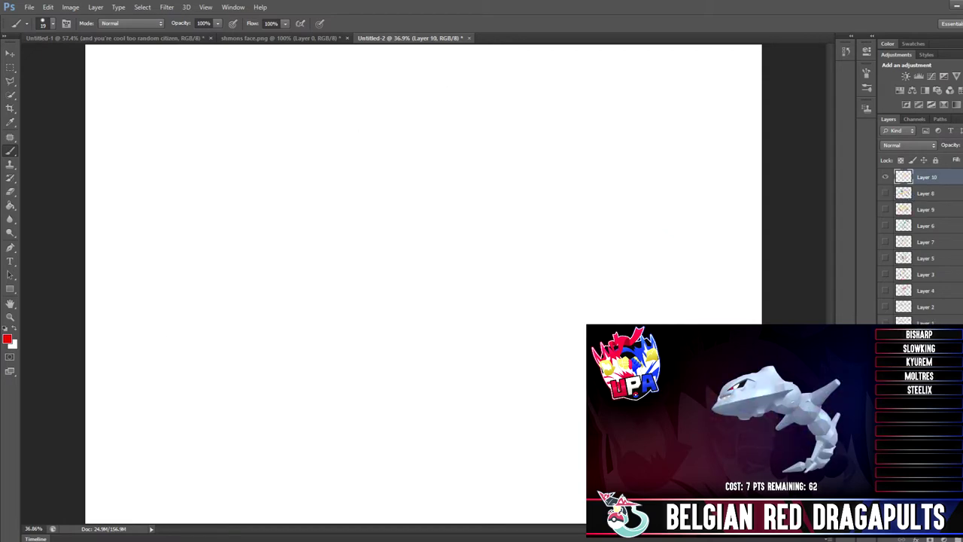
Step: Restore the default black foreground and sketch Steelix's jaw, teeth and rounded head outline on Layer 10
{"action": "key", "text": "d"}
{"action": "mouse_move", "coordinate": [284, 218]}
{"action": "left_mouse_down"}
{"action": "mouse_move", "coordinate": [262, 263]}
{"action": "mouse_move", "coordinate": [421, 275]}
{"action": "left_mouse_up"}
{"action": "mouse_move", "coordinate": [284, 224]}
{"action": "left_mouse_down"}
{"action": "mouse_move", "coordinate": [284, 191]}
{"action": "mouse_move", "coordinate": [289, 224]}
{"action": "mouse_move", "coordinate": [426, 240]}
{"action": "left_mouse_up"}
{"action": "left_click_drag", "start_coordinate": [363, 235], "coordinate": [453, 234]}
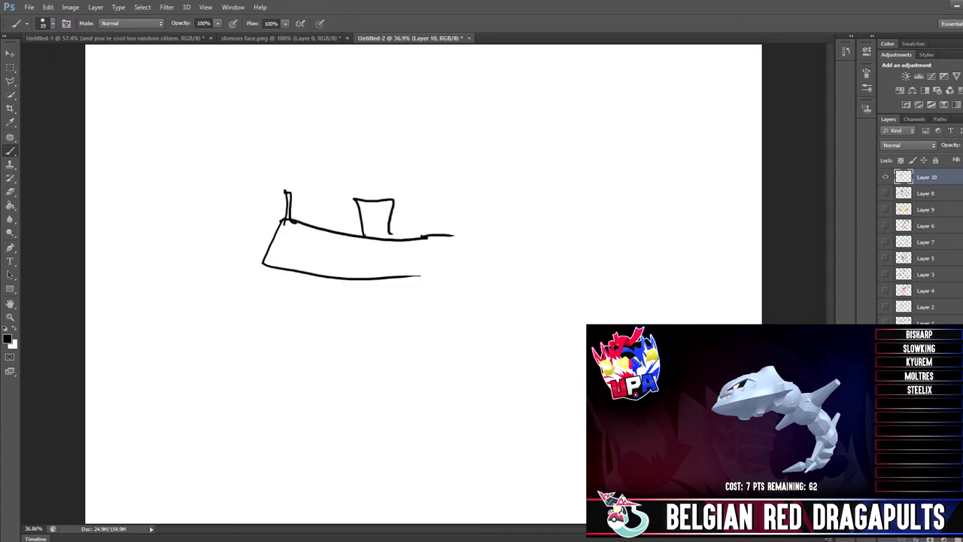
{"action": "mouse_move", "coordinate": [306, 214]}
{"action": "left_mouse_down"}
{"action": "mouse_move", "coordinate": [349, 121]}
{"action": "mouse_move", "coordinate": [427, 113]}
{"action": "mouse_move", "coordinate": [525, 146]}
{"action": "mouse_move", "coordinate": [515, 107]}
{"action": "mouse_move", "coordinate": [541, 138]}
{"action": "mouse_move", "coordinate": [507, 236]}
{"action": "left_mouse_up"}
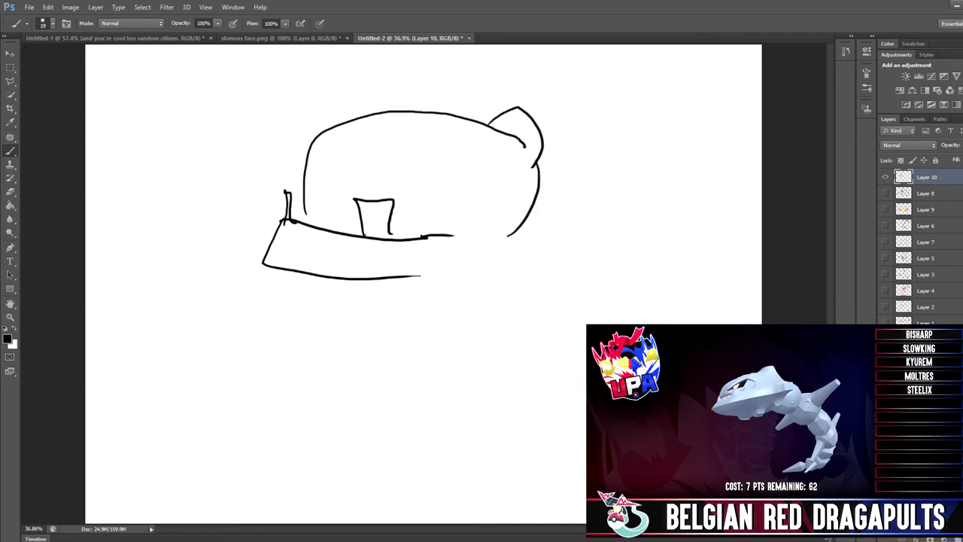
Step: Extend Steelix's lower jaw line and draw both angry eyes and the second ear-like bump on the head
{"action": "left_click_drag", "start_coordinate": [412, 276], "coordinate": [468, 272]}
{"action": "left_click_drag", "start_coordinate": [383, 180], "coordinate": [462, 158]}
{"action": "left_click_drag", "start_coordinate": [458, 159], "coordinate": [442, 190]}
{"action": "left_click_drag", "start_coordinate": [393, 183], "coordinate": [438, 190]}
{"action": "mouse_move", "coordinate": [449, 160]}
{"action": "left_mouse_down"}
{"action": "mouse_move", "coordinate": [447, 189]}
{"action": "mouse_move", "coordinate": [432, 164]}
{"action": "left_mouse_up"}
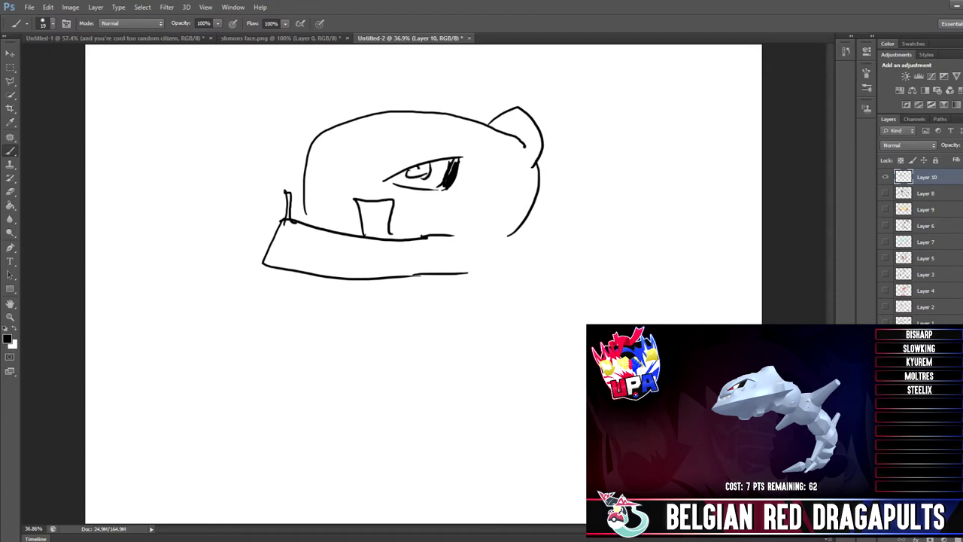
{"action": "mouse_move", "coordinate": [310, 149]}
{"action": "left_mouse_down"}
{"action": "mouse_move", "coordinate": [332, 182]}
{"action": "mouse_move", "coordinate": [319, 179]}
{"action": "left_mouse_up"}
{"action": "left_click_drag", "start_coordinate": [317, 133], "coordinate": [346, 112]}
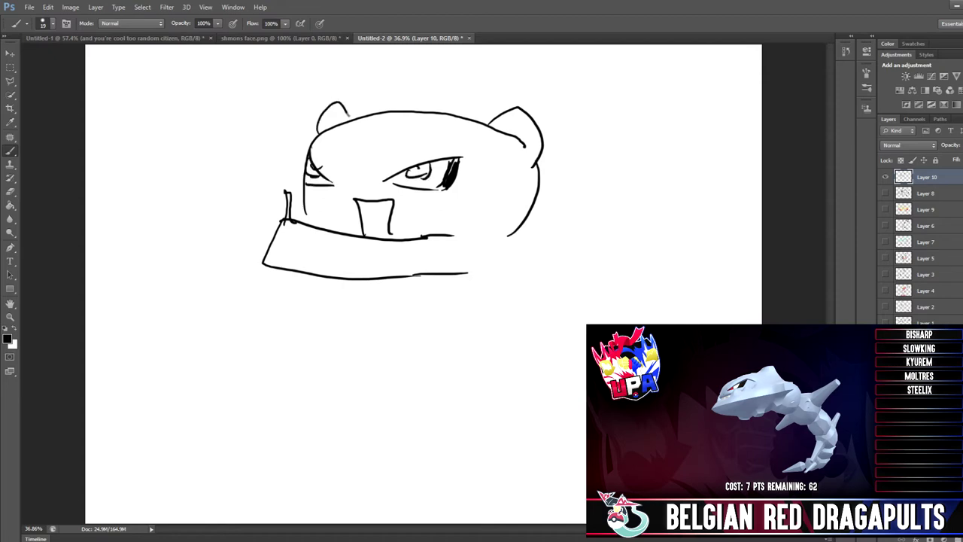
Step: Sketch Steelix's chin, the first body segment and the long spikes on both sides of it
{"action": "mouse_move", "coordinate": [393, 285]}
{"action": "left_mouse_down"}
{"action": "mouse_move", "coordinate": [433, 297]}
{"action": "mouse_move", "coordinate": [472, 288]}
{"action": "left_mouse_up"}
{"action": "mouse_move", "coordinate": [527, 215]}
{"action": "left_mouse_down"}
{"action": "mouse_move", "coordinate": [541, 242]}
{"action": "mouse_move", "coordinate": [537, 264]}
{"action": "left_mouse_up"}
{"action": "left_click_drag", "start_coordinate": [422, 306], "coordinate": [439, 333]}
{"action": "left_click_drag", "start_coordinate": [525, 289], "coordinate": [624, 272]}
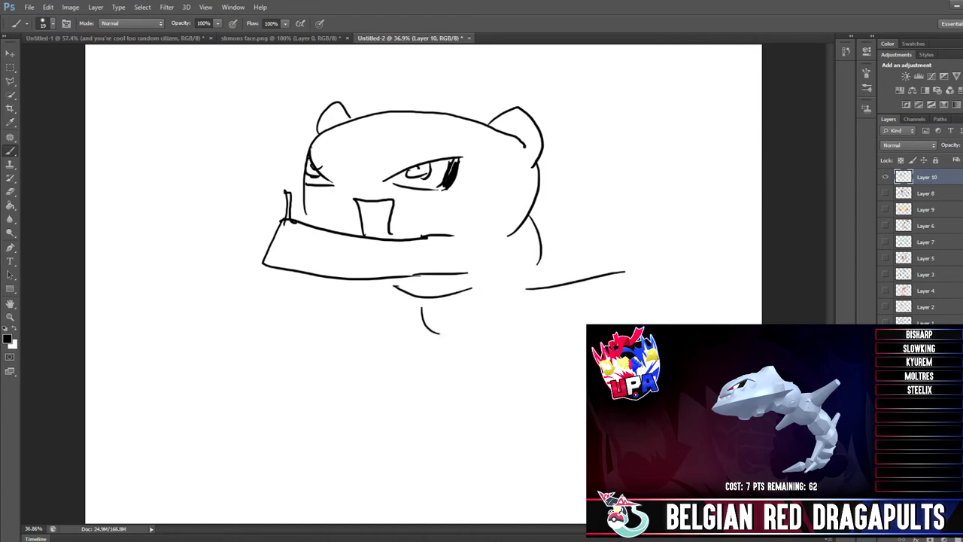
{"action": "left_click_drag", "start_coordinate": [545, 325], "coordinate": [613, 287]}
{"action": "left_click_drag", "start_coordinate": [547, 309], "coordinate": [577, 296]}
{"action": "left_click_drag", "start_coordinate": [316, 328], "coordinate": [415, 300]}
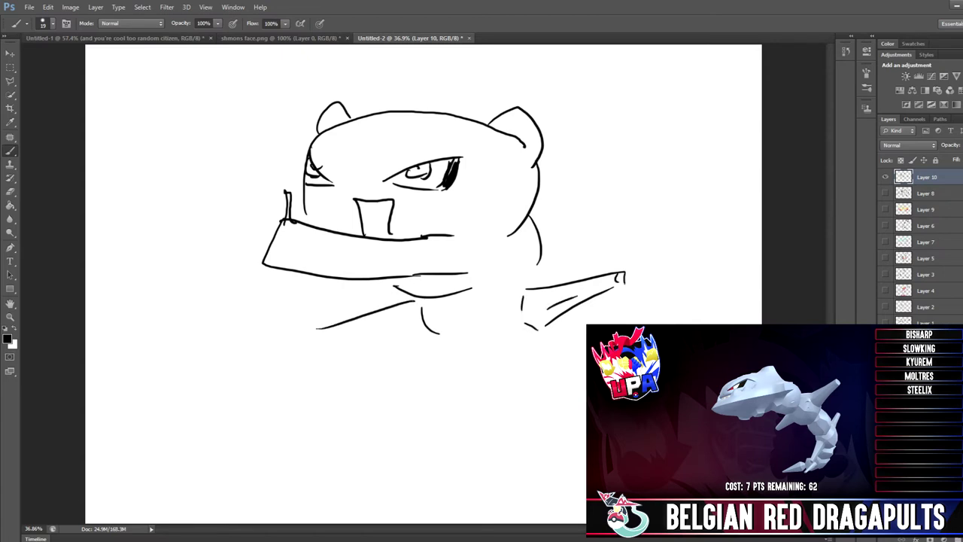
{"action": "left_click_drag", "start_coordinate": [324, 335], "coordinate": [420, 322]}
Step: Draw Steelix's remaining body segments, the spiked tail end and small detail marks on the body and snout
{"action": "mouse_move", "coordinate": [355, 325]}
{"action": "left_mouse_down"}
{"action": "mouse_move", "coordinate": [414, 311]}
{"action": "mouse_move", "coordinate": [509, 339]}
{"action": "left_mouse_up"}
{"action": "left_click_drag", "start_coordinate": [539, 272], "coordinate": [536, 298]}
{"action": "mouse_move", "coordinate": [456, 358]}
{"action": "left_mouse_down"}
{"action": "mouse_move", "coordinate": [453, 373]}
{"action": "mouse_move", "coordinate": [489, 378]}
{"action": "left_mouse_up"}
{"action": "left_click_drag", "start_coordinate": [528, 336], "coordinate": [525, 374]}
{"action": "left_click_drag", "start_coordinate": [472, 419], "coordinate": [497, 445]}
{"action": "mouse_move", "coordinate": [529, 403]}
{"action": "left_mouse_down"}
{"action": "mouse_move", "coordinate": [496, 444]}
{"action": "mouse_move", "coordinate": [539, 428]}
{"action": "mouse_move", "coordinate": [516, 456]}
{"action": "left_mouse_up"}
{"action": "left_click_drag", "start_coordinate": [336, 444], "coordinate": [457, 437]}
{"action": "mouse_move", "coordinate": [340, 449]}
{"action": "left_mouse_down"}
{"action": "mouse_move", "coordinate": [413, 451]}
{"action": "mouse_move", "coordinate": [409, 430]}
{"action": "mouse_move", "coordinate": [449, 436]}
{"action": "mouse_move", "coordinate": [416, 481]}
{"action": "mouse_move", "coordinate": [436, 415]}
{"action": "mouse_move", "coordinate": [457, 454]}
{"action": "mouse_move", "coordinate": [495, 467]}
{"action": "left_mouse_up"}
{"action": "left_click_drag", "start_coordinate": [504, 415], "coordinate": [513, 444]}
{"action": "left_click_drag", "start_coordinate": [492, 387], "coordinate": [508, 408]}
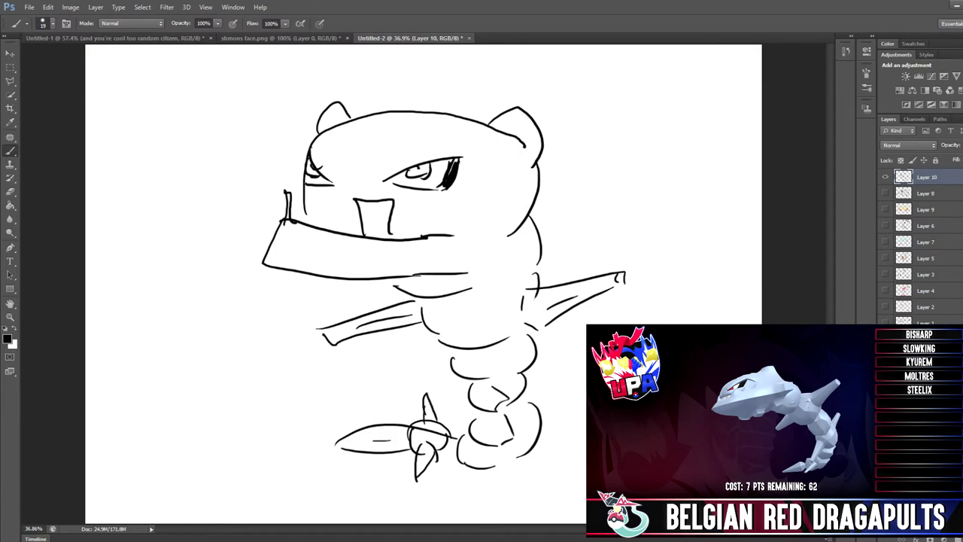
{"action": "left_click_drag", "start_coordinate": [511, 359], "coordinate": [495, 384]}
{"action": "left_click_drag", "start_coordinate": [346, 208], "coordinate": [343, 218]}
Step: Set the foreground colour to light grey and the brush size to 60
{"action": "left_click", "coordinate": [7, 340]}
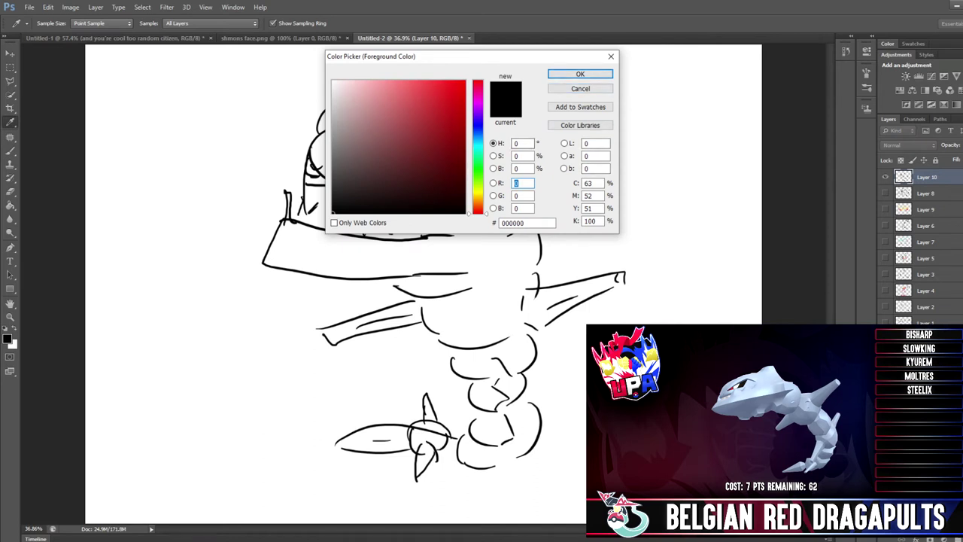
{"action": "left_click_drag", "start_coordinate": [355, 133], "coordinate": [332, 124]}
{"action": "left_click", "coordinate": [580, 74]}
{"action": "left_click", "coordinate": [53, 23]}
{"action": "left_click_drag", "start_coordinate": [24, 57], "coordinate": [46, 57]}
{"action": "key", "text": "Return"}
Step: Add a new layer below Steelix's line art and hatch the head, body, spikes and tail in grey on it
{"action": "left_click_drag", "start_coordinate": [338, 111], "coordinate": [316, 133]}
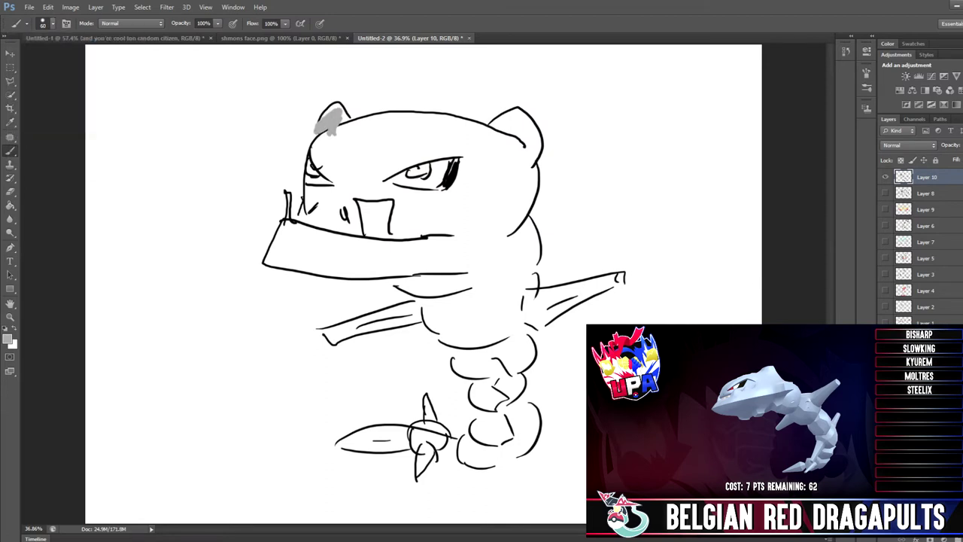
{"action": "key", "text": "ctrl+z"}
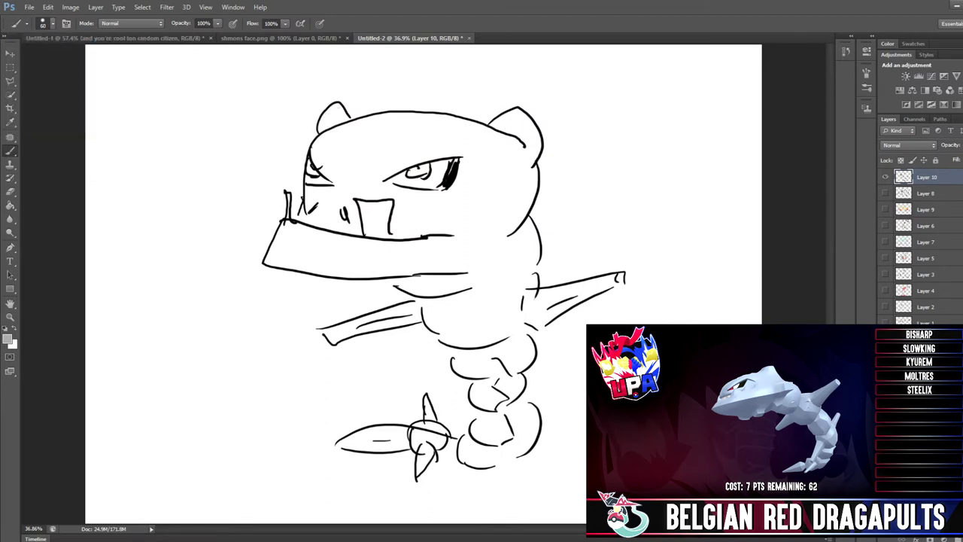
{"action": "key", "text": "ctrl+alt+shift+n"}
{"action": "key", "text": "ctrl+bracketleft"}
{"action": "mouse_move", "coordinate": [312, 134]}
{"action": "left_mouse_down"}
{"action": "mouse_move", "coordinate": [337, 120]}
{"action": "mouse_move", "coordinate": [368, 167]}
{"action": "mouse_move", "coordinate": [421, 118]}
{"action": "mouse_move", "coordinate": [481, 124]}
{"action": "mouse_move", "coordinate": [512, 162]}
{"action": "mouse_move", "coordinate": [433, 226]}
{"action": "mouse_move", "coordinate": [397, 197]}
{"action": "mouse_move", "coordinate": [328, 207]}
{"action": "mouse_move", "coordinate": [286, 248]}
{"action": "mouse_move", "coordinate": [331, 263]}
{"action": "mouse_move", "coordinate": [407, 259]}
{"action": "mouse_move", "coordinate": [504, 203]}
{"action": "mouse_move", "coordinate": [526, 248]}
{"action": "mouse_move", "coordinate": [429, 304]}
{"action": "mouse_move", "coordinate": [527, 331]}
{"action": "mouse_move", "coordinate": [474, 391]}
{"action": "mouse_move", "coordinate": [500, 451]}
{"action": "mouse_move", "coordinate": [368, 447]}
{"action": "mouse_move", "coordinate": [361, 433]}
{"action": "left_mouse_up"}
{"action": "mouse_move", "coordinate": [338, 342]}
{"action": "left_mouse_down"}
{"action": "mouse_move", "coordinate": [415, 302]}
{"action": "mouse_move", "coordinate": [429, 319]}
{"action": "mouse_move", "coordinate": [620, 284]}
{"action": "left_mouse_up"}
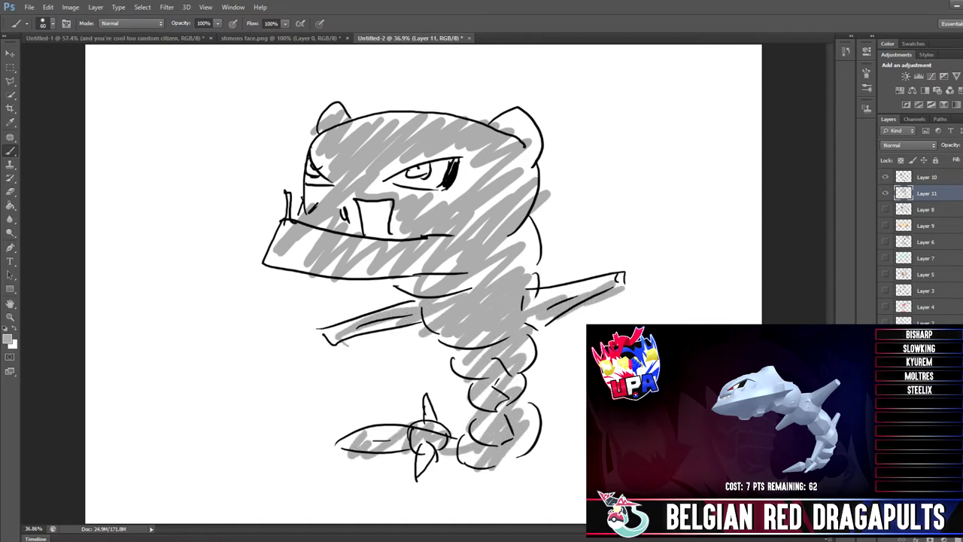
Step: Hide Layers 10 and 11 and add a new blank layer at the top of the stack
{"action": "left_click", "coordinate": [885, 193]}
{"action": "left_click", "coordinate": [885, 177]}
{"action": "key", "text": "ctrl+shift+alt+n"}
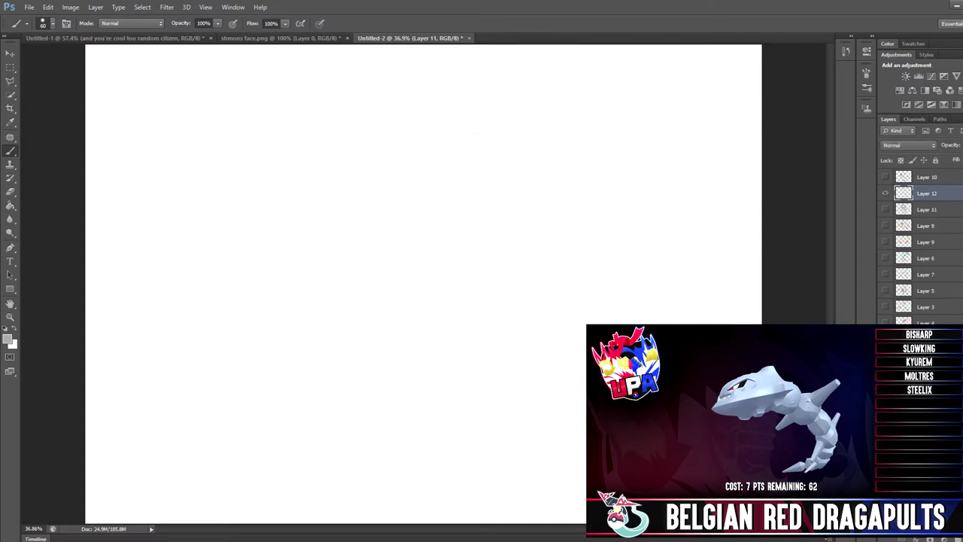
{"action": "left_click_drag", "start_coordinate": [933, 194], "coordinate": [933, 172]}
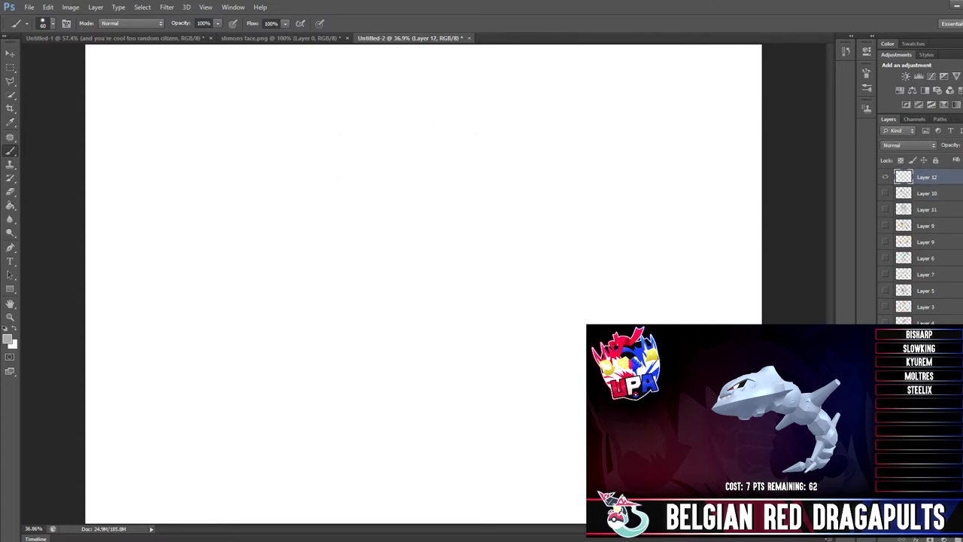
Step: Set the foreground colour to a medium blue and return to the Brush tool
{"action": "key", "text": "d"}
{"action": "left_click", "coordinate": [8, 338]}
{"action": "left_click", "coordinate": [454, 148]}
{"action": "left_click", "coordinate": [478, 143]}
{"action": "left_click_drag", "start_coordinate": [477, 143], "coordinate": [477, 133]}
{"action": "left_click", "coordinate": [431, 94]}
{"action": "key", "text": "Return"}
{"action": "key", "text": "b"}
Step: Draw Tangela's rounded outline and the first wavy vines above the face in blue
{"action": "mouse_move", "coordinate": [389, 165]}
{"action": "left_mouse_down"}
{"action": "mouse_move", "coordinate": [325, 201]}
{"action": "mouse_move", "coordinate": [304, 308]}
{"action": "mouse_move", "coordinate": [325, 314]}
{"action": "mouse_move", "coordinate": [566, 211]}
{"action": "mouse_move", "coordinate": [491, 335]}
{"action": "left_mouse_up"}
{"action": "left_click_drag", "start_coordinate": [324, 320], "coordinate": [386, 354]}
{"action": "left_click_drag", "start_coordinate": [462, 358], "coordinate": [500, 348]}
{"action": "mouse_move", "coordinate": [398, 192]}
{"action": "left_mouse_down"}
{"action": "mouse_move", "coordinate": [376, 217]}
{"action": "mouse_move", "coordinate": [387, 251]}
{"action": "left_mouse_up"}
{"action": "left_click_drag", "start_coordinate": [366, 197], "coordinate": [365, 257]}
{"action": "left_click_drag", "start_coordinate": [435, 206], "coordinate": [526, 242]}
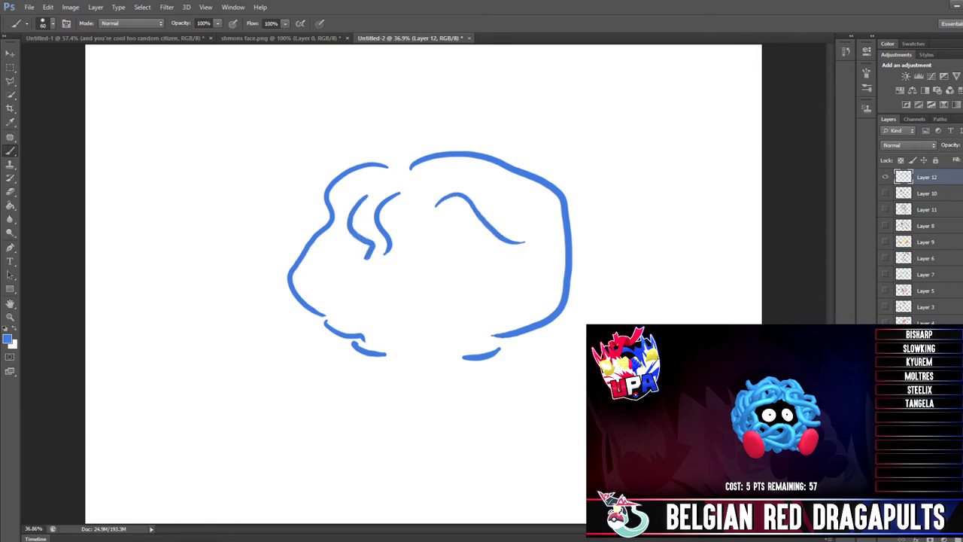
Step: Add more blue vine strokes around Tangela's face and body, plus one rounded foot
{"action": "left_click_drag", "start_coordinate": [482, 193], "coordinate": [539, 236]}
{"action": "left_click_drag", "start_coordinate": [386, 212], "coordinate": [493, 180]}
{"action": "mouse_move", "coordinate": [339, 252]}
{"action": "left_mouse_down"}
{"action": "mouse_move", "coordinate": [351, 300]}
{"action": "mouse_move", "coordinate": [372, 296]}
{"action": "left_mouse_up"}
{"action": "mouse_move", "coordinate": [311, 281]}
{"action": "left_mouse_down"}
{"action": "mouse_move", "coordinate": [343, 350]}
{"action": "mouse_move", "coordinate": [345, 339]}
{"action": "mouse_move", "coordinate": [413, 346]}
{"action": "left_mouse_up"}
{"action": "mouse_move", "coordinate": [449, 340]}
{"action": "left_mouse_down"}
{"action": "mouse_move", "coordinate": [534, 309]}
{"action": "mouse_move", "coordinate": [555, 267]}
{"action": "left_mouse_up"}
{"action": "mouse_move", "coordinate": [549, 219]}
{"action": "left_mouse_down"}
{"action": "mouse_move", "coordinate": [554, 254]}
{"action": "mouse_move", "coordinate": [484, 296]}
{"action": "left_mouse_up"}
{"action": "left_click_drag", "start_coordinate": [399, 283], "coordinate": [447, 300]}
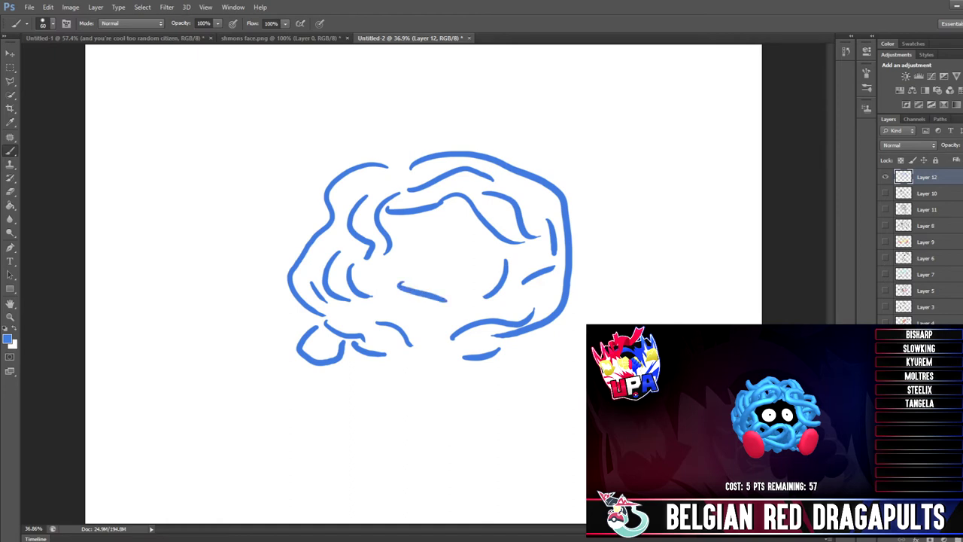
Step: Restore the default black foreground, draw Tangela's eyes with pupils and fill the dark face area around them
{"action": "key", "text": "d"}
{"action": "mouse_move", "coordinate": [422, 217]}
{"action": "left_mouse_down"}
{"action": "mouse_move", "coordinate": [399, 266]}
{"action": "mouse_move", "coordinate": [402, 238]}
{"action": "left_mouse_up"}
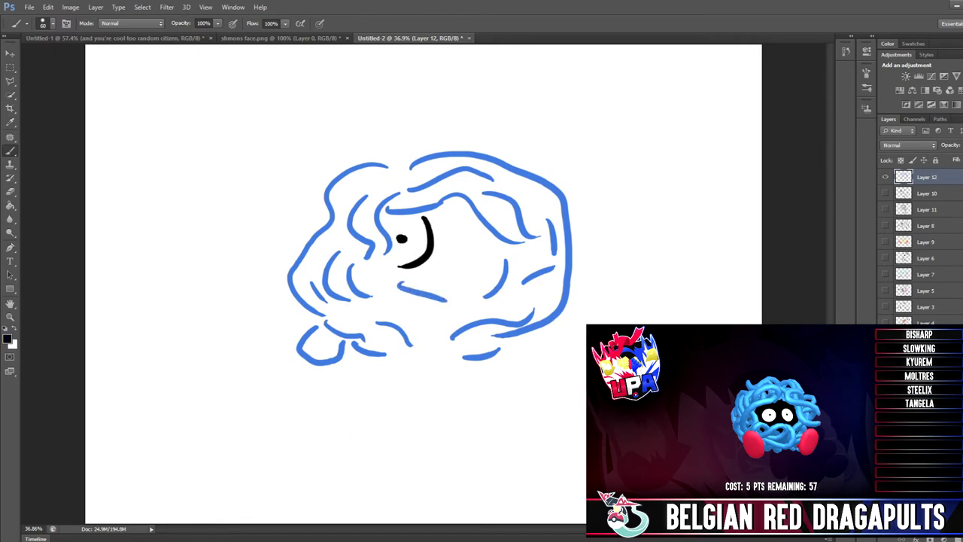
{"action": "mouse_move", "coordinate": [460, 217]}
{"action": "left_mouse_down"}
{"action": "mouse_move", "coordinate": [465, 256]}
{"action": "mouse_move", "coordinate": [480, 234]}
{"action": "mouse_move", "coordinate": [447, 209]}
{"action": "mouse_move", "coordinate": [452, 218]}
{"action": "mouse_move", "coordinate": [406, 274]}
{"action": "mouse_move", "coordinate": [451, 257]}
{"action": "mouse_move", "coordinate": [501, 261]}
{"action": "mouse_move", "coordinate": [466, 206]}
{"action": "mouse_move", "coordinate": [418, 219]}
{"action": "left_mouse_up"}
{"action": "left_click_drag", "start_coordinate": [400, 271], "coordinate": [382, 264]}
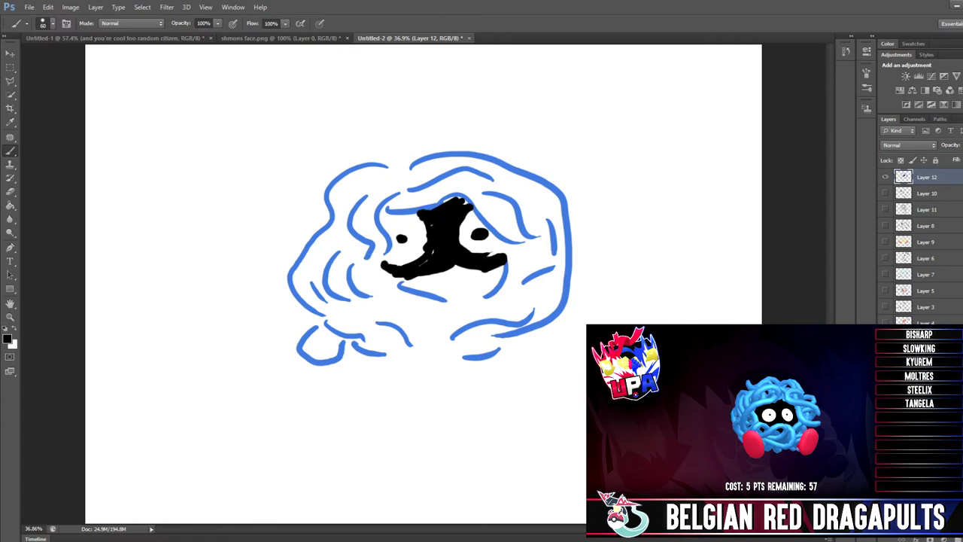
Step: Sample Tangela's outline blue (3c7ce5) and brush extra vine strokes below the dark face area and along the body's lower edge
{"action": "key", "text": "i"}
{"action": "left_click", "coordinate": [8, 339]}
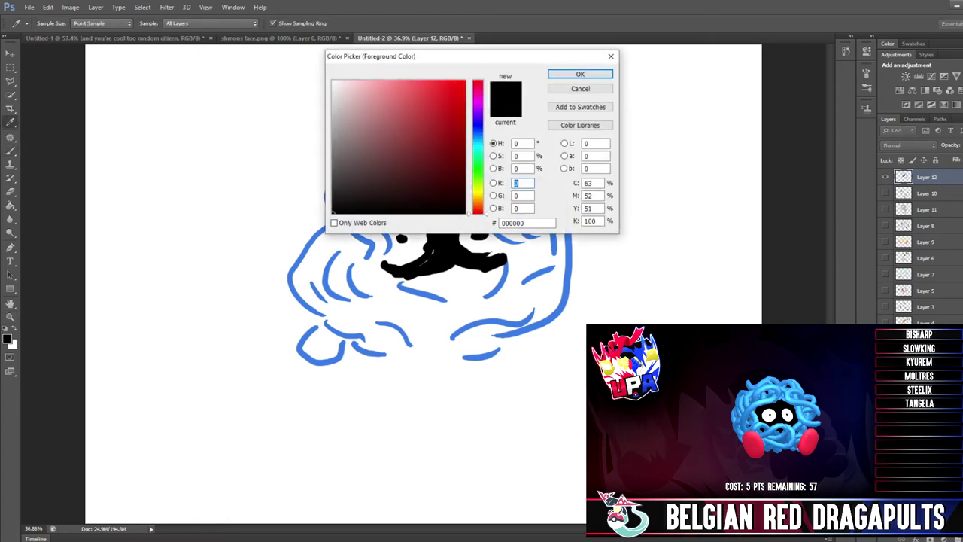
{"action": "left_click", "coordinate": [300, 348]}
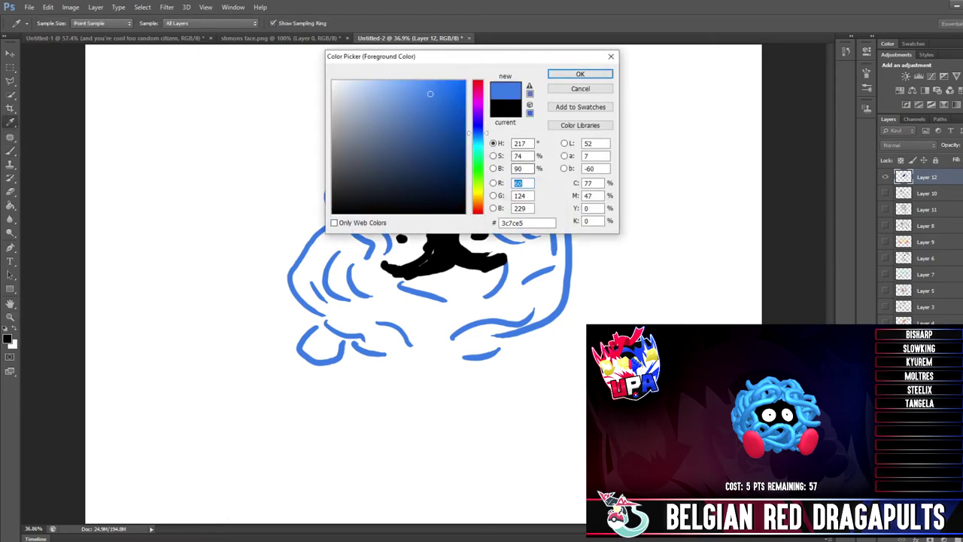
{"action": "key", "text": "Return"}
{"action": "key", "text": "b"}
{"action": "left_click_drag", "start_coordinate": [428, 279], "coordinate": [474, 268]}
{"action": "mouse_move", "coordinate": [421, 350]}
{"action": "left_mouse_down"}
{"action": "mouse_move", "coordinate": [452, 350]}
{"action": "mouse_move", "coordinate": [468, 314]}
{"action": "left_mouse_up"}
Step: Change the foreground colour to bright red and paint two solid feet beneath Tangela's body
{"action": "left_click", "coordinate": [7, 340]}
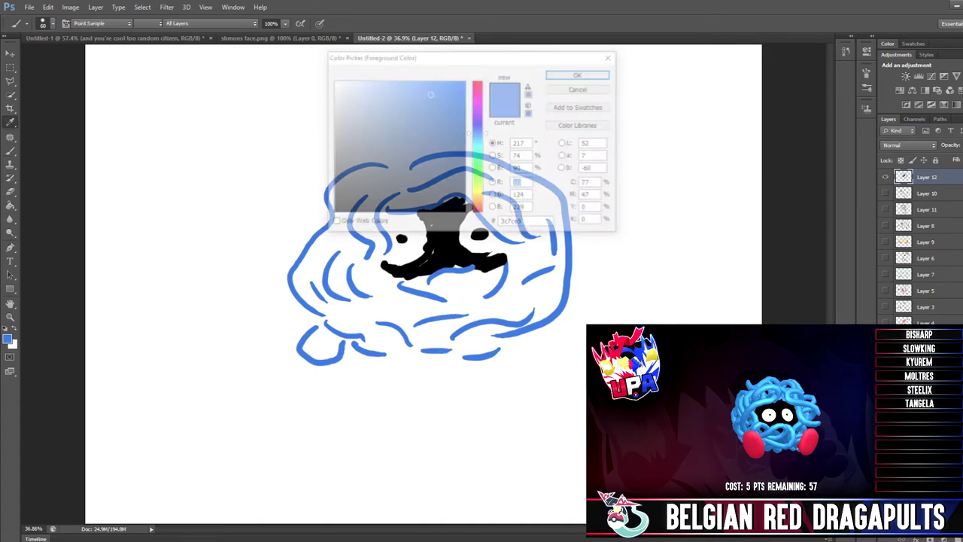
{"action": "left_click", "coordinate": [431, 159]}
{"action": "left_click", "coordinate": [479, 213]}
{"action": "left_click_drag", "start_coordinate": [449, 97], "coordinate": [466, 80]}
{"action": "left_click", "coordinate": [580, 74]}
{"action": "mouse_move", "coordinate": [359, 349]}
{"action": "left_mouse_down"}
{"action": "mouse_move", "coordinate": [347, 376]}
{"action": "mouse_move", "coordinate": [431, 363]}
{"action": "mouse_move", "coordinate": [354, 371]}
{"action": "mouse_move", "coordinate": [540, 370]}
{"action": "left_mouse_up"}
{"action": "mouse_move", "coordinate": [520, 334]}
{"action": "left_mouse_down"}
{"action": "mouse_move", "coordinate": [529, 372]}
{"action": "mouse_move", "coordinate": [501, 349]}
{"action": "mouse_move", "coordinate": [508, 359]}
{"action": "mouse_move", "coordinate": [550, 358]}
{"action": "mouse_move", "coordinate": [473, 370]}
{"action": "mouse_move", "coordinate": [462, 352]}
{"action": "left_mouse_up"}
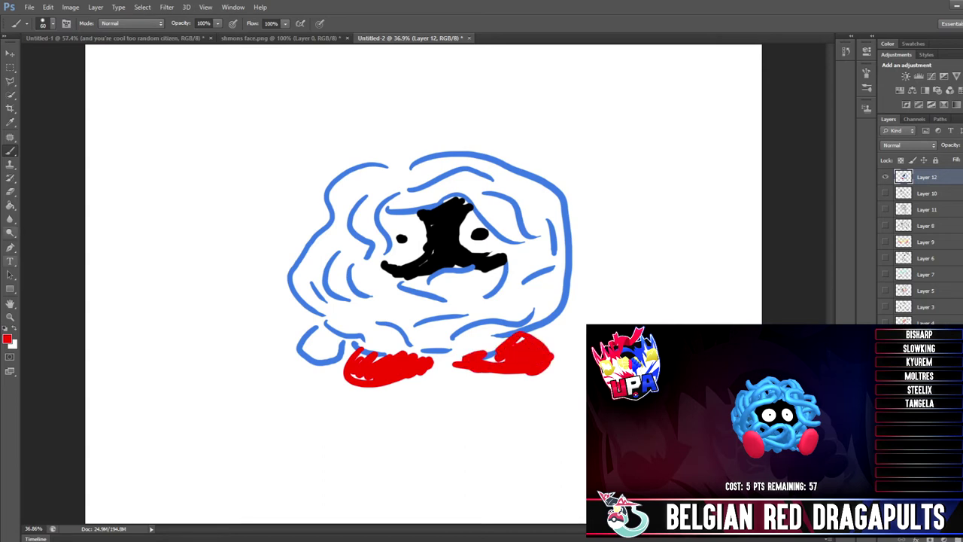
Step: Resample the outline blue (3c7ce5) and close the gaps around the face edges and in the top of Tangela's outline
{"action": "left_click", "coordinate": [8, 339]}
{"action": "left_click", "coordinate": [292, 278]}
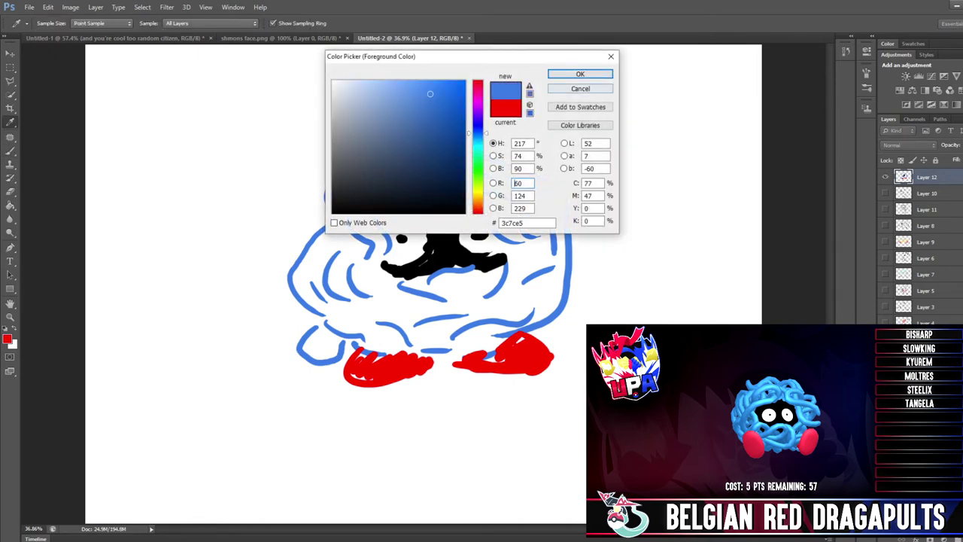
{"action": "left_click", "coordinate": [580, 74]}
{"action": "left_click_drag", "start_coordinate": [389, 250], "coordinate": [383, 265]}
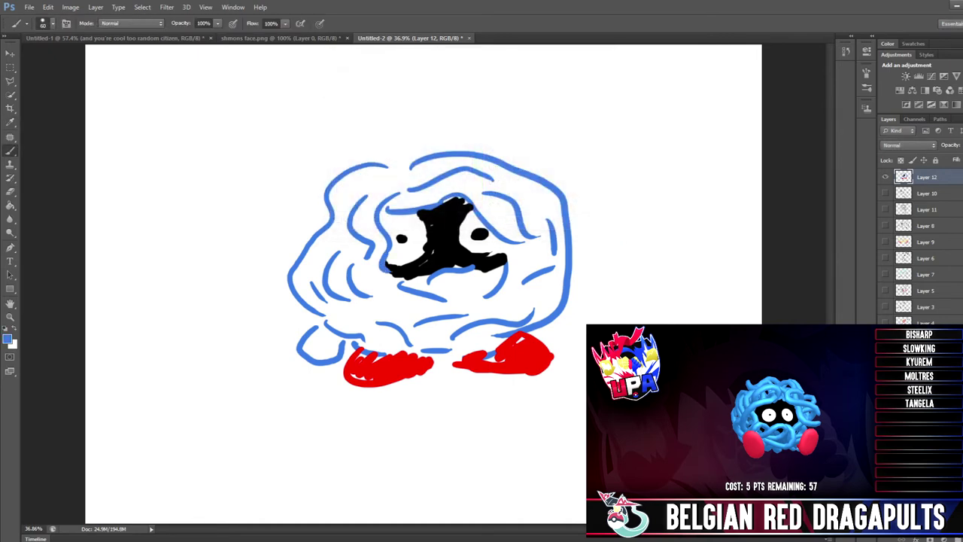
{"action": "left_click_drag", "start_coordinate": [508, 245], "coordinate": [505, 264]}
{"action": "left_click_drag", "start_coordinate": [394, 271], "coordinate": [498, 273]}
{"action": "left_click_drag", "start_coordinate": [387, 163], "coordinate": [427, 154]}
Step: Colour Tangela's body and blue foot with lighter blue 4b8fff on a new layer beneath the line art
{"action": "left_click", "coordinate": [8, 339]}
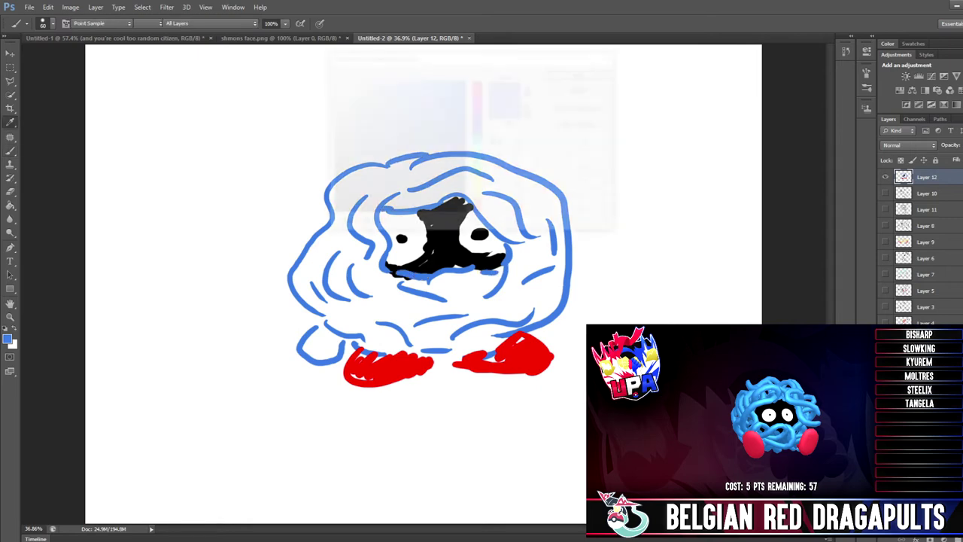
{"action": "mouse_move", "coordinate": [428, 105]}
{"action": "left_mouse_down"}
{"action": "mouse_move", "coordinate": [425, 112]}
{"action": "mouse_move", "coordinate": [426, 81]}
{"action": "left_mouse_up"}
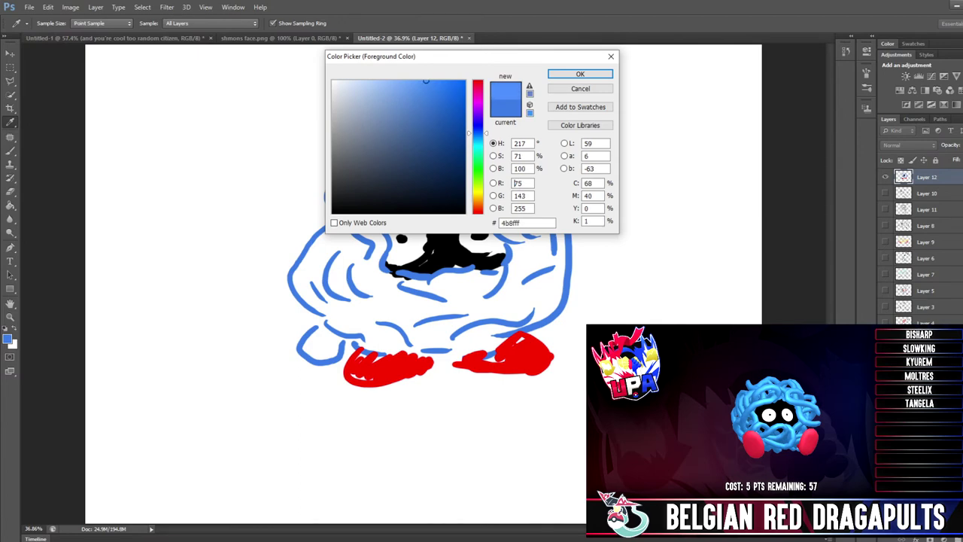
{"action": "left_click", "coordinate": [580, 73]}
{"action": "key", "text": "ctrl+shift+alt+n"}
{"action": "mouse_move", "coordinate": [347, 179]}
{"action": "left_mouse_down"}
{"action": "mouse_move", "coordinate": [344, 200]}
{"action": "mouse_move", "coordinate": [360, 177]}
{"action": "mouse_move", "coordinate": [391, 226]}
{"action": "mouse_move", "coordinate": [370, 212]}
{"action": "left_mouse_up"}
{"action": "left_click_drag", "start_coordinate": [927, 178], "coordinate": [927, 200]}
{"action": "mouse_move", "coordinate": [378, 206]}
{"action": "left_mouse_down"}
{"action": "mouse_move", "coordinate": [427, 176]}
{"action": "mouse_move", "coordinate": [480, 175]}
{"action": "mouse_move", "coordinate": [519, 203]}
{"action": "mouse_move", "coordinate": [530, 239]}
{"action": "mouse_move", "coordinate": [489, 301]}
{"action": "mouse_move", "coordinate": [407, 310]}
{"action": "mouse_move", "coordinate": [361, 294]}
{"action": "mouse_move", "coordinate": [342, 270]}
{"action": "mouse_move", "coordinate": [331, 225]}
{"action": "mouse_move", "coordinate": [312, 278]}
{"action": "mouse_move", "coordinate": [324, 271]}
{"action": "mouse_move", "coordinate": [375, 330]}
{"action": "mouse_move", "coordinate": [538, 316]}
{"action": "mouse_move", "coordinate": [557, 289]}
{"action": "mouse_move", "coordinate": [553, 204]}
{"action": "mouse_move", "coordinate": [444, 162]}
{"action": "mouse_move", "coordinate": [399, 186]}
{"action": "mouse_move", "coordinate": [370, 172]}
{"action": "left_mouse_up"}
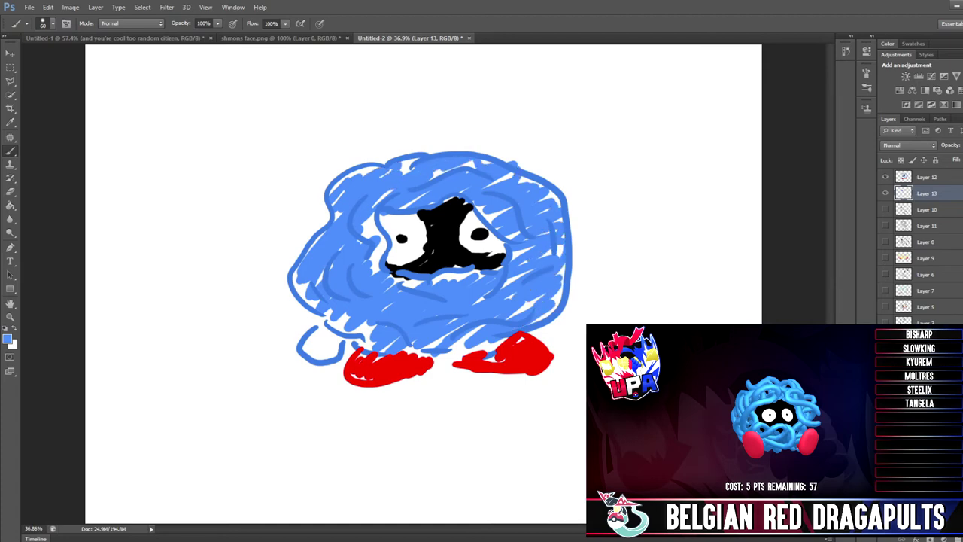
{"action": "left_click_drag", "start_coordinate": [315, 337], "coordinate": [350, 352]}
Step: Brush a few crossing light blue strokes above the upper-right edge of Tangela's body
{"action": "left_click_drag", "start_coordinate": [533, 120], "coordinate": [583, 181]}
{"action": "left_click_drag", "start_coordinate": [583, 122], "coordinate": [539, 148]}
{"action": "left_click_drag", "start_coordinate": [558, 161], "coordinate": [629, 141]}
Step: Restore the default black foreground and handwrite "Tangela" above the sketch
{"action": "left_click", "coordinate": [5, 328]}
{"action": "mouse_move", "coordinate": [258, 148]}
{"action": "left_mouse_down"}
{"action": "mouse_move", "coordinate": [330, 118]}
{"action": "mouse_move", "coordinate": [300, 169]}
{"action": "mouse_move", "coordinate": [339, 138]}
{"action": "mouse_move", "coordinate": [355, 158]}
{"action": "left_mouse_up"}
{"action": "mouse_move", "coordinate": [368, 124]}
{"action": "left_mouse_down"}
{"action": "mouse_move", "coordinate": [359, 158]}
{"action": "mouse_move", "coordinate": [399, 149]}
{"action": "mouse_move", "coordinate": [423, 179]}
{"action": "left_mouse_up"}
{"action": "mouse_move", "coordinate": [442, 129]}
{"action": "left_mouse_down"}
{"action": "mouse_move", "coordinate": [461, 113]}
{"action": "mouse_move", "coordinate": [481, 134]}
{"action": "mouse_move", "coordinate": [513, 124]}
{"action": "mouse_move", "coordinate": [533, 149]}
{"action": "left_mouse_up"}
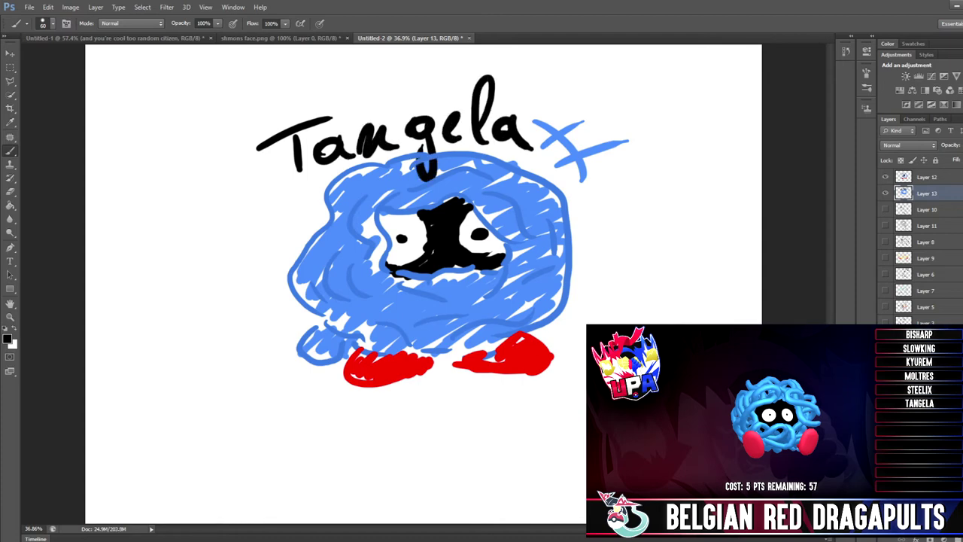
{"action": "left_click_drag", "start_coordinate": [227, 179], "coordinate": [247, 169]}
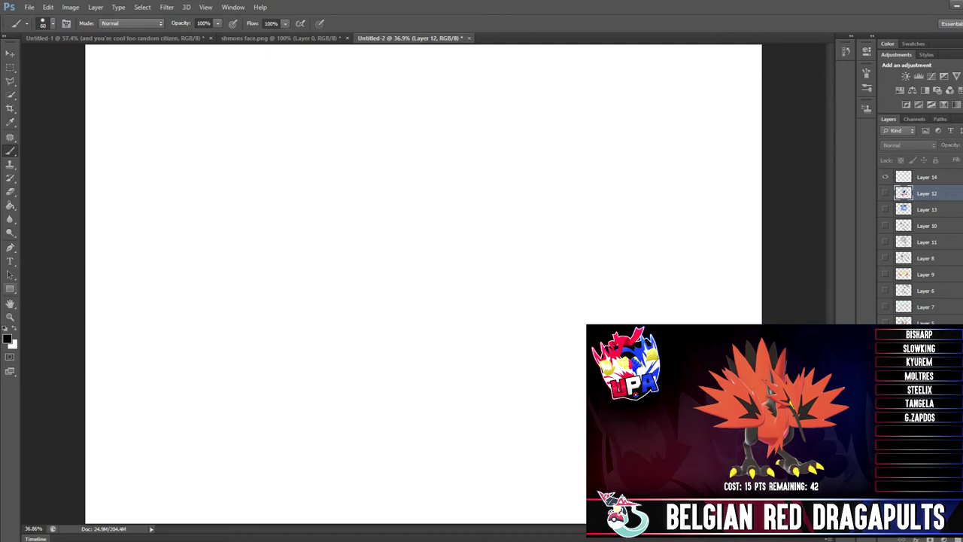
Step: Reduce the brush size to 23, undo a trial stroke and make the empty Layer 14 active
{"action": "left_click", "coordinate": [927, 176]}
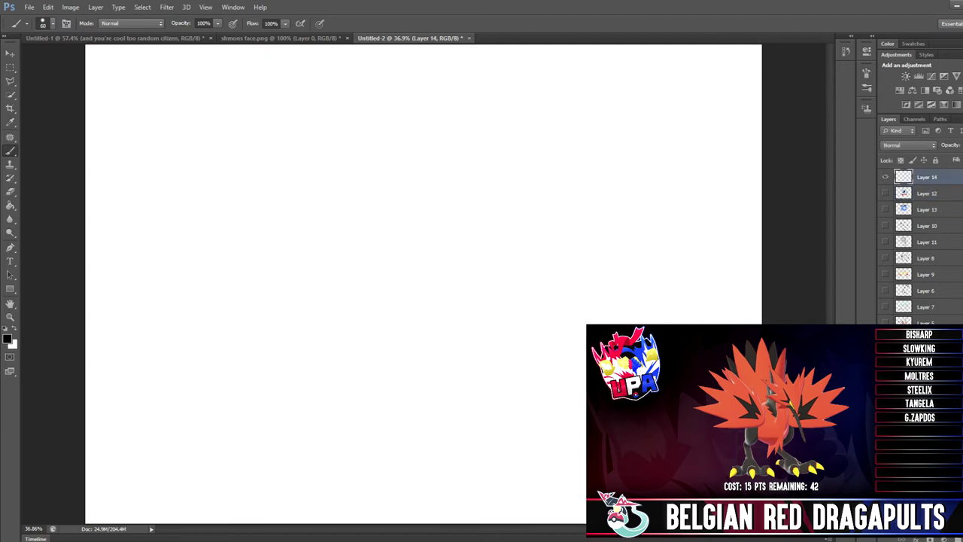
{"action": "left_click", "coordinate": [53, 23]}
{"action": "left_click_drag", "start_coordinate": [31, 56], "coordinate": [28, 57]}
{"action": "mouse_move", "coordinate": [355, 212]}
{"action": "left_mouse_down"}
{"action": "mouse_move", "coordinate": [384, 189]}
{"action": "mouse_move", "coordinate": [511, 200]}
{"action": "mouse_move", "coordinate": [576, 235]}
{"action": "left_mouse_up"}
{"action": "key", "text": "ctrl+z"}
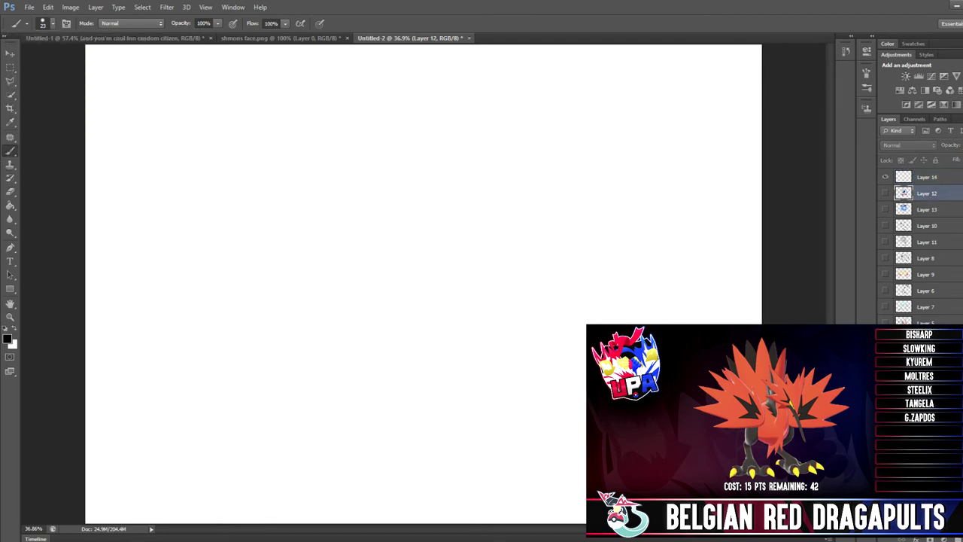
{"action": "left_click", "coordinate": [926, 177]}
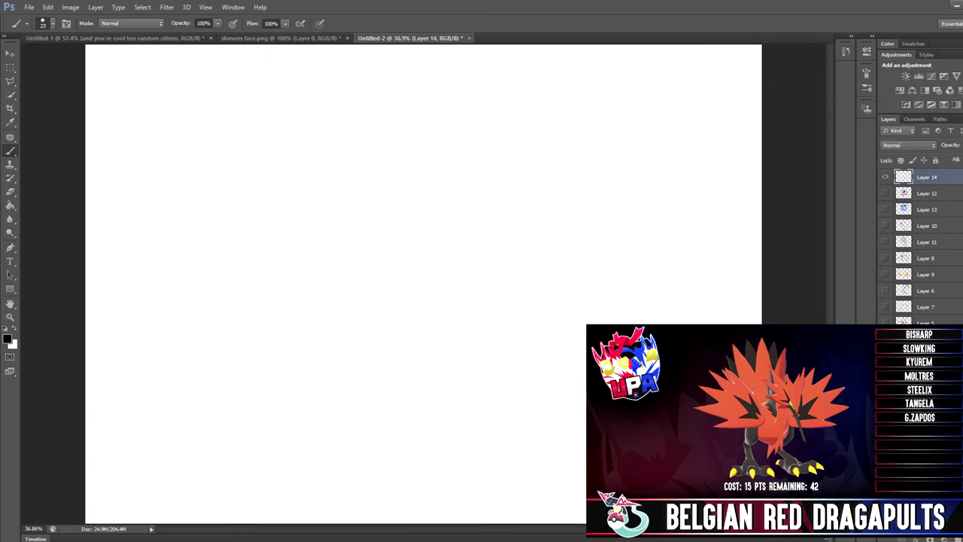
Step: Draw Galarian Zapdos's pointed head crest, long neck and jagged wing outline in black
{"action": "mouse_move", "coordinate": [365, 103]}
{"action": "left_mouse_down"}
{"action": "mouse_move", "coordinate": [419, 95]}
{"action": "mouse_move", "coordinate": [411, 133]}
{"action": "mouse_move", "coordinate": [422, 149]}
{"action": "mouse_move", "coordinate": [404, 156]}
{"action": "mouse_move", "coordinate": [392, 222]}
{"action": "left_mouse_up"}
{"action": "left_click_drag", "start_coordinate": [368, 159], "coordinate": [392, 274]}
{"action": "mouse_move", "coordinate": [395, 206]}
{"action": "left_mouse_down"}
{"action": "mouse_move", "coordinate": [413, 262]}
{"action": "mouse_move", "coordinate": [566, 231]}
{"action": "mouse_move", "coordinate": [501, 278]}
{"action": "mouse_move", "coordinate": [521, 333]}
{"action": "mouse_move", "coordinate": [509, 335]}
{"action": "left_mouse_up"}
{"action": "mouse_move", "coordinate": [421, 324]}
{"action": "left_mouse_down"}
{"action": "mouse_move", "coordinate": [479, 388]}
{"action": "mouse_move", "coordinate": [517, 359]}
{"action": "mouse_move", "coordinate": [513, 338]}
{"action": "mouse_move", "coordinate": [468, 353]}
{"action": "left_mouse_up"}
Step: Shade the inner patch of Zapdos's wing with near-vertical black hatching
{"action": "mouse_move", "coordinate": [464, 321]}
{"action": "left_mouse_down"}
{"action": "mouse_move", "coordinate": [503, 334]}
{"action": "mouse_move", "coordinate": [495, 318]}
{"action": "mouse_move", "coordinate": [541, 313]}
{"action": "mouse_move", "coordinate": [507, 282]}
{"action": "mouse_move", "coordinate": [489, 282]}
{"action": "mouse_move", "coordinate": [515, 260]}
{"action": "mouse_move", "coordinate": [436, 269]}
{"action": "mouse_move", "coordinate": [445, 277]}
{"action": "mouse_move", "coordinate": [441, 335]}
{"action": "left_mouse_up"}
{"action": "left_click_drag", "start_coordinate": [455, 281], "coordinate": [450, 335]}
{"action": "left_click_drag", "start_coordinate": [463, 283], "coordinate": [463, 338]}
{"action": "left_click_drag", "start_coordinate": [479, 279], "coordinate": [470, 331]}
{"action": "left_click_drag", "start_coordinate": [489, 288], "coordinate": [484, 327]}
{"action": "left_click_drag", "start_coordinate": [499, 289], "coordinate": [493, 325]}
{"action": "left_click_drag", "start_coordinate": [503, 316], "coordinate": [507, 325]}
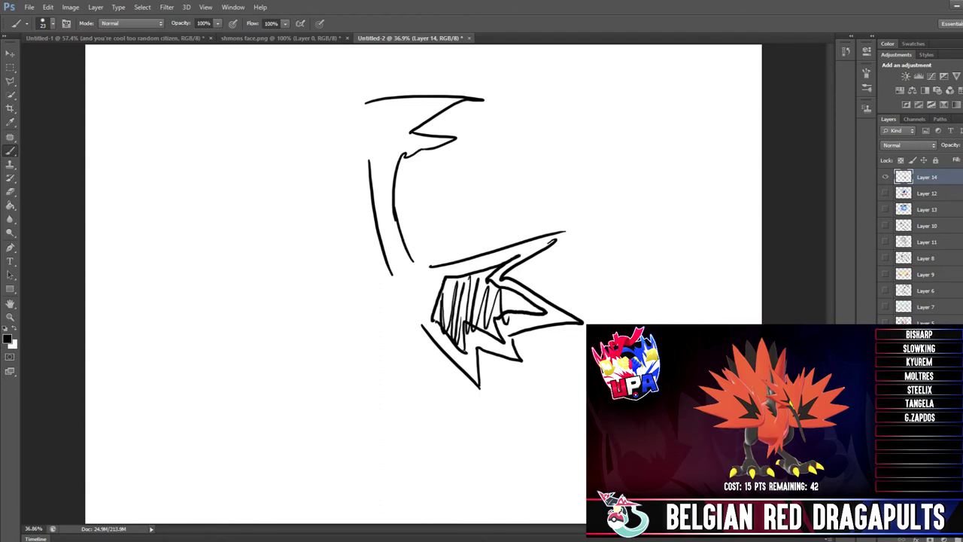
Step: Add Zapdos's pointed beak and dark eye, and draw the spiky back and tail feathers behind the wing
{"action": "mouse_move", "coordinate": [360, 108]}
{"action": "left_mouse_down"}
{"action": "mouse_move", "coordinate": [255, 149]}
{"action": "mouse_move", "coordinate": [349, 141]}
{"action": "mouse_move", "coordinate": [366, 154]}
{"action": "left_mouse_up"}
{"action": "mouse_move", "coordinate": [356, 105]}
{"action": "left_mouse_down"}
{"action": "mouse_move", "coordinate": [367, 154]}
{"action": "mouse_move", "coordinate": [406, 101]}
{"action": "mouse_move", "coordinate": [374, 134]}
{"action": "mouse_move", "coordinate": [380, 112]}
{"action": "mouse_move", "coordinate": [407, 101]}
{"action": "mouse_move", "coordinate": [372, 122]}
{"action": "mouse_move", "coordinate": [403, 133]}
{"action": "left_mouse_up"}
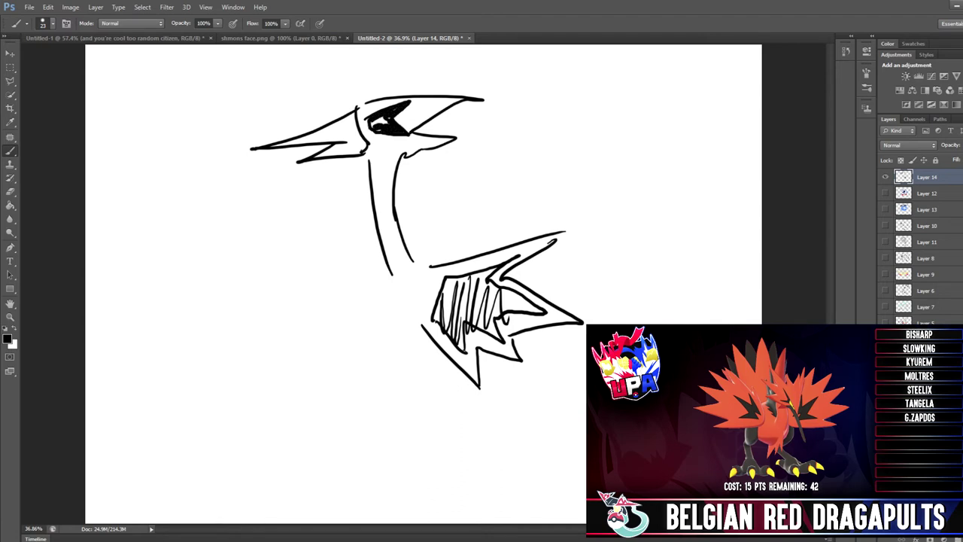
{"action": "mouse_move", "coordinate": [421, 252]}
{"action": "left_mouse_down"}
{"action": "mouse_move", "coordinate": [551, 212]}
{"action": "mouse_move", "coordinate": [572, 231]}
{"action": "mouse_move", "coordinate": [549, 308]}
{"action": "left_mouse_up"}
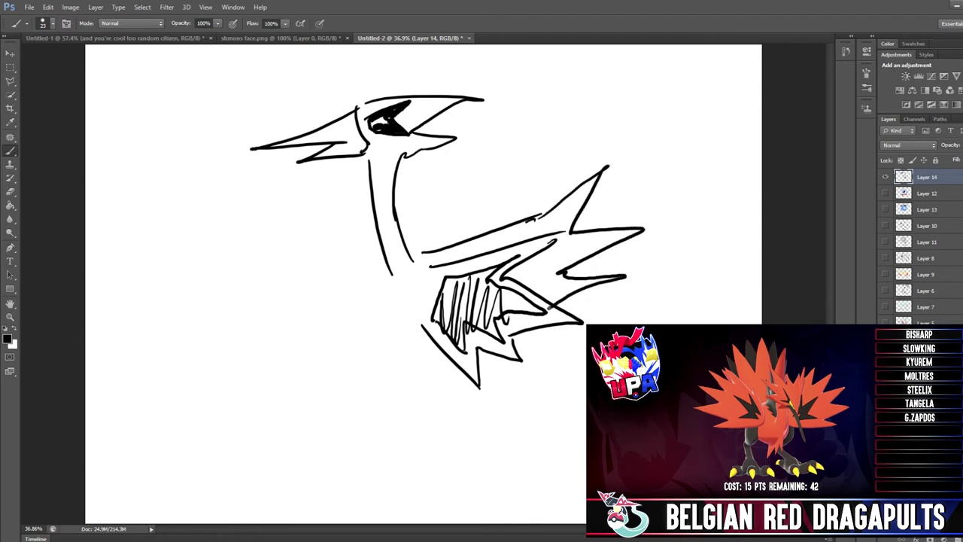
{"action": "left_click_drag", "start_coordinate": [612, 185], "coordinate": [590, 227]}
{"action": "mouse_move", "coordinate": [635, 257]}
{"action": "left_mouse_down"}
{"action": "mouse_move", "coordinate": [594, 265]}
{"action": "mouse_move", "coordinate": [618, 298]}
{"action": "mouse_move", "coordinate": [589, 322]}
{"action": "left_mouse_up"}
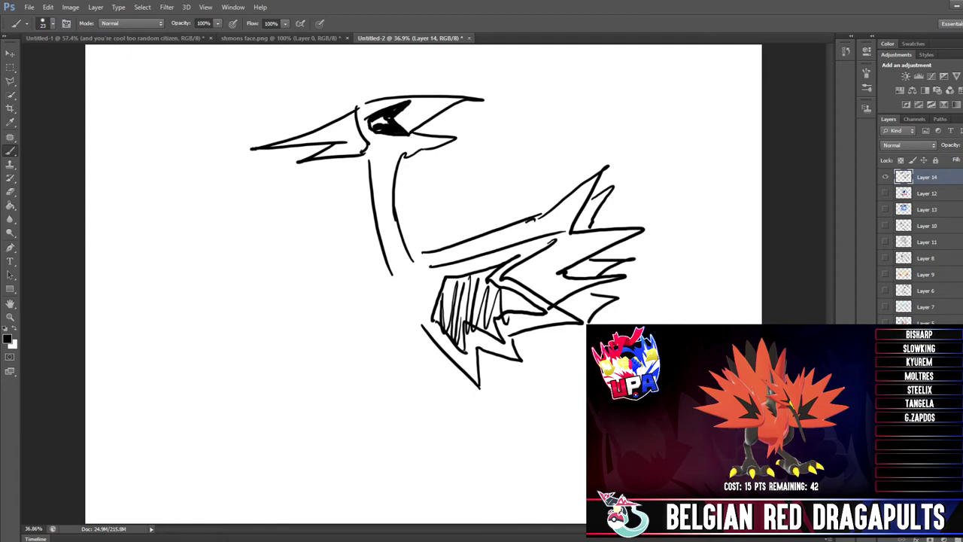
Step: Draw Zapdos's chest line, rounded belly and front leg with its clawed foot
{"action": "left_click_drag", "start_coordinate": [396, 290], "coordinate": [440, 361]}
{"action": "mouse_move", "coordinate": [430, 358]}
{"action": "left_mouse_down"}
{"action": "mouse_move", "coordinate": [485, 394]}
{"action": "mouse_move", "coordinate": [512, 367]}
{"action": "left_mouse_up"}
{"action": "left_click_drag", "start_coordinate": [403, 383], "coordinate": [366, 428]}
{"action": "mouse_move", "coordinate": [444, 410]}
{"action": "left_mouse_down"}
{"action": "mouse_move", "coordinate": [389, 451]}
{"action": "mouse_move", "coordinate": [398, 486]}
{"action": "left_mouse_up"}
{"action": "mouse_move", "coordinate": [399, 451]}
{"action": "left_mouse_down"}
{"action": "mouse_move", "coordinate": [416, 488]}
{"action": "mouse_move", "coordinate": [365, 512]}
{"action": "mouse_move", "coordinate": [470, 502]}
{"action": "left_mouse_up"}
{"action": "mouse_move", "coordinate": [365, 512]}
{"action": "left_mouse_down"}
{"action": "mouse_move", "coordinate": [345, 523]}
{"action": "mouse_move", "coordinate": [456, 516]}
{"action": "mouse_move", "coordinate": [445, 505]}
{"action": "mouse_move", "coordinate": [339, 514]}
{"action": "left_mouse_up"}
{"action": "left_click_drag", "start_coordinate": [533, 358], "coordinate": [480, 399]}
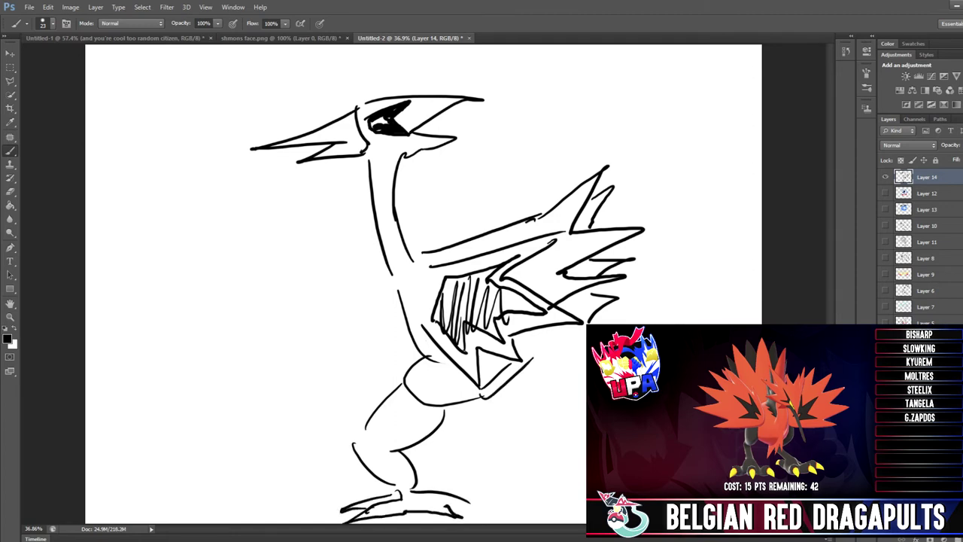
Step: Draw Zapdos's rear leg and add jagged feathers along the back behind the neck
{"action": "left_click_drag", "start_coordinate": [512, 365], "coordinate": [573, 379]}
{"action": "left_click_drag", "start_coordinate": [586, 325], "coordinate": [580, 343]}
{"action": "mouse_move", "coordinate": [529, 401]}
{"action": "left_mouse_down"}
{"action": "mouse_move", "coordinate": [573, 429]}
{"action": "mouse_move", "coordinate": [587, 462]}
{"action": "left_mouse_up"}
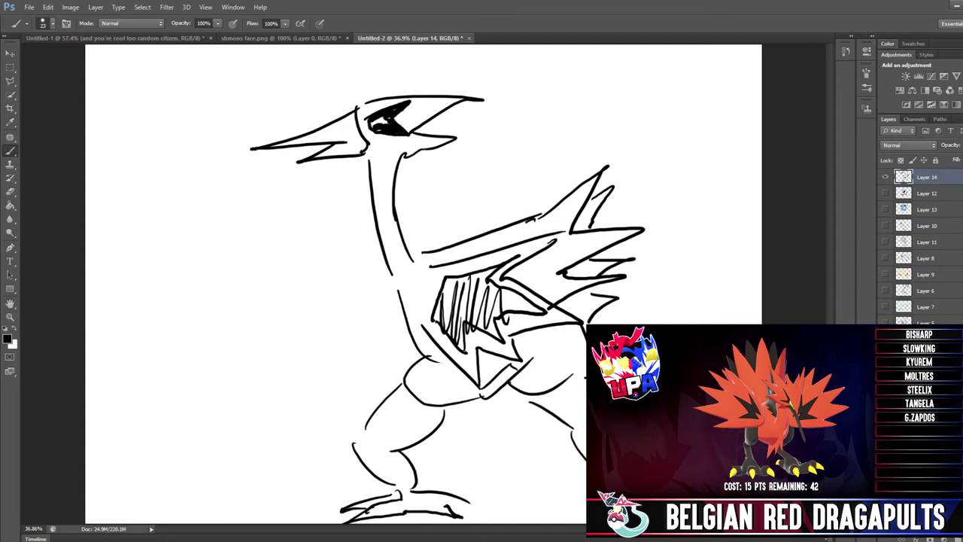
{"action": "left_click_drag", "start_coordinate": [580, 520], "coordinate": [586, 522]}
{"action": "mouse_move", "coordinate": [418, 251]}
{"action": "left_mouse_down"}
{"action": "mouse_move", "coordinate": [434, 236]}
{"action": "mouse_move", "coordinate": [555, 202]}
{"action": "mouse_move", "coordinate": [413, 260]}
{"action": "left_mouse_up"}
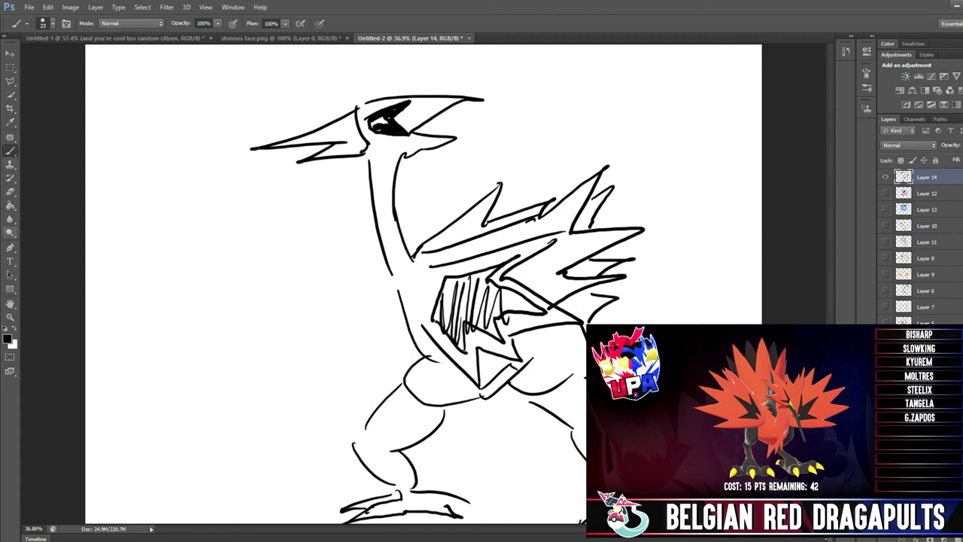
Step: Hatch Zapdos's head, neck, body and feathers in orange ff7e00 on a new layer beneath the line art
{"action": "left_click", "coordinate": [7, 339]}
{"action": "left_click_drag", "start_coordinate": [479, 200], "coordinate": [479, 203]}
{"action": "left_click", "coordinate": [464, 81]}
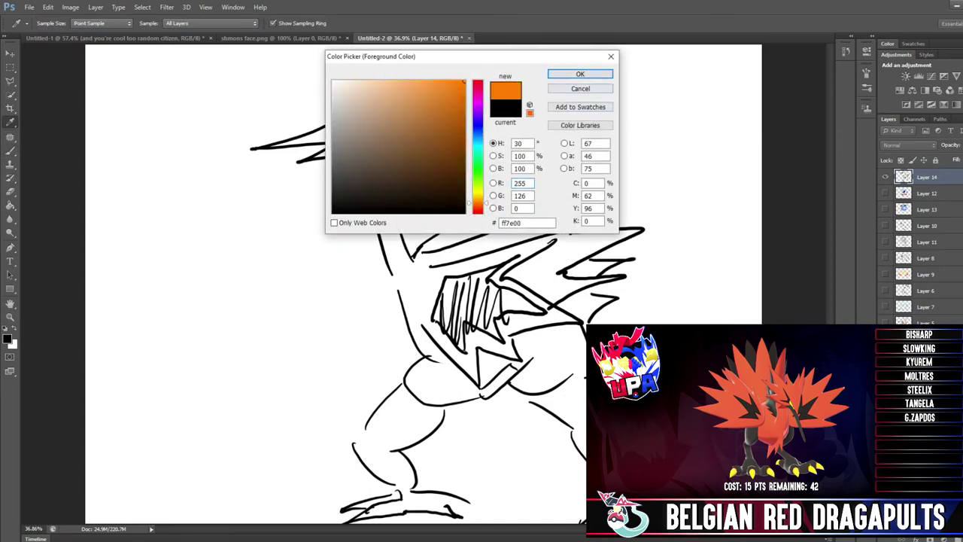
{"action": "left_click", "coordinate": [580, 74]}
{"action": "left_click", "coordinate": [962, 538]}
{"action": "left_click_drag", "start_coordinate": [930, 178], "coordinate": [930, 201]}
{"action": "mouse_move", "coordinate": [358, 117]}
{"action": "left_mouse_down"}
{"action": "mouse_move", "coordinate": [375, 102]}
{"action": "mouse_move", "coordinate": [417, 99]}
{"action": "mouse_move", "coordinate": [446, 113]}
{"action": "mouse_move", "coordinate": [369, 152]}
{"action": "mouse_move", "coordinate": [379, 182]}
{"action": "mouse_move", "coordinate": [368, 228]}
{"action": "mouse_move", "coordinate": [395, 285]}
{"action": "mouse_move", "coordinate": [477, 213]}
{"action": "mouse_move", "coordinate": [482, 267]}
{"action": "mouse_move", "coordinate": [527, 225]}
{"action": "mouse_move", "coordinate": [556, 264]}
{"action": "mouse_move", "coordinate": [512, 294]}
{"action": "mouse_move", "coordinate": [594, 301]}
{"action": "mouse_move", "coordinate": [561, 339]}
{"action": "mouse_move", "coordinate": [459, 393]}
{"action": "mouse_move", "coordinate": [418, 350]}
{"action": "mouse_move", "coordinate": [421, 285]}
{"action": "mouse_move", "coordinate": [485, 260]}
{"action": "mouse_move", "coordinate": [459, 346]}
{"action": "mouse_move", "coordinate": [470, 369]}
{"action": "mouse_move", "coordinate": [564, 305]}
{"action": "mouse_move", "coordinate": [496, 271]}
{"action": "mouse_move", "coordinate": [546, 249]}
{"action": "mouse_move", "coordinate": [602, 245]}
{"action": "mouse_move", "coordinate": [506, 239]}
{"action": "mouse_move", "coordinate": [418, 267]}
{"action": "mouse_move", "coordinate": [418, 320]}
{"action": "mouse_move", "coordinate": [444, 293]}
{"action": "mouse_move", "coordinate": [400, 312]}
{"action": "mouse_move", "coordinate": [418, 333]}
{"action": "mouse_move", "coordinate": [420, 304]}
{"action": "left_mouse_up"}
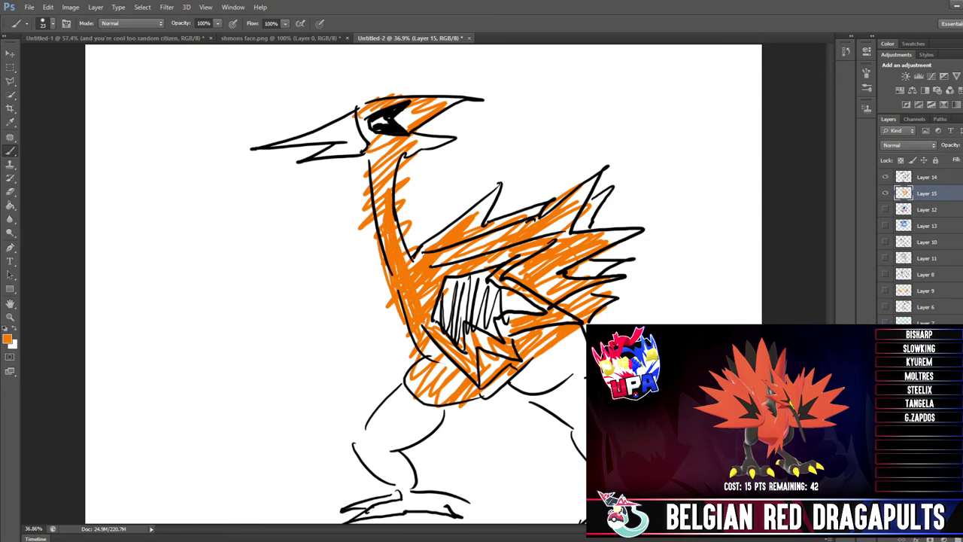
Step: Return to a black brush and hatch Zapdos's inner wing patch and both legs
{"action": "key", "text": "z"}
{"action": "key", "text": "d"}
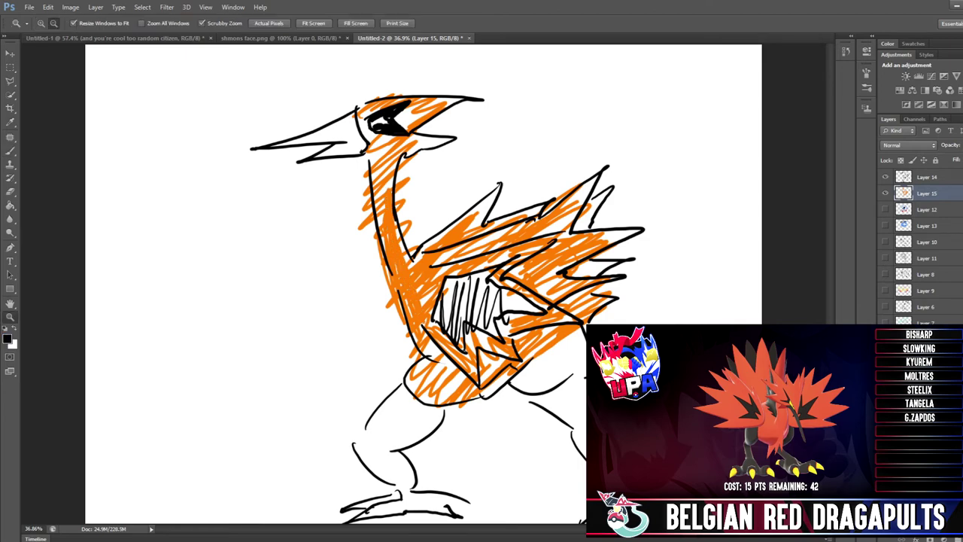
{"action": "key", "text": "b"}
{"action": "mouse_move", "coordinate": [448, 279]}
{"action": "left_mouse_down"}
{"action": "mouse_move", "coordinate": [511, 316]}
{"action": "mouse_move", "coordinate": [530, 300]}
{"action": "mouse_move", "coordinate": [518, 319]}
{"action": "left_mouse_up"}
{"action": "mouse_move", "coordinate": [519, 359]}
{"action": "left_mouse_down"}
{"action": "mouse_move", "coordinate": [535, 397]}
{"action": "mouse_move", "coordinate": [558, 404]}
{"action": "mouse_move", "coordinate": [556, 425]}
{"action": "mouse_move", "coordinate": [583, 445]}
{"action": "left_mouse_up"}
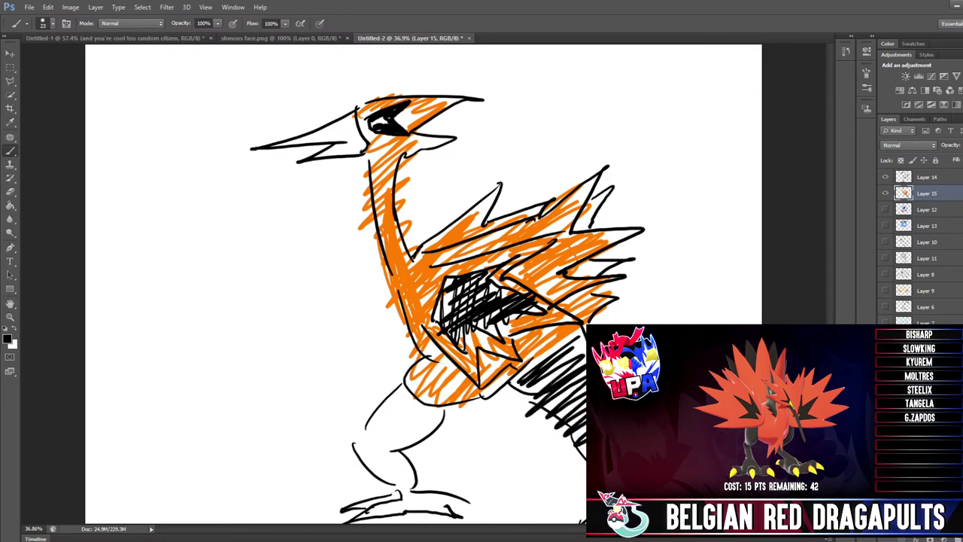
{"action": "mouse_move", "coordinate": [398, 361]}
{"action": "left_mouse_down"}
{"action": "mouse_move", "coordinate": [415, 410]}
{"action": "mouse_move", "coordinate": [410, 440]}
{"action": "mouse_move", "coordinate": [359, 468]}
{"action": "left_mouse_up"}
{"action": "mouse_move", "coordinate": [409, 431]}
{"action": "left_mouse_down"}
{"action": "mouse_move", "coordinate": [406, 475]}
{"action": "mouse_move", "coordinate": [466, 497]}
{"action": "left_mouse_up"}
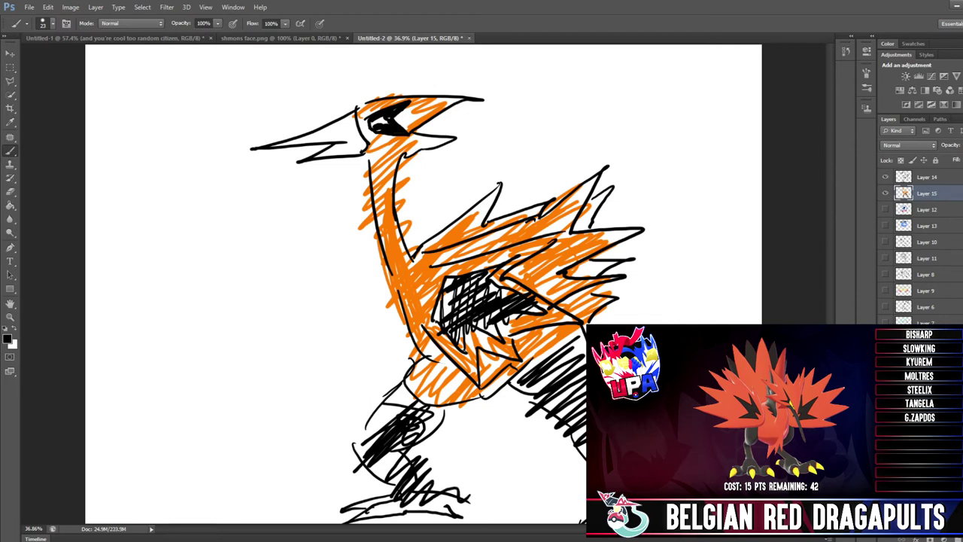
Step: Hide both Zapdos layers and add a new empty layer at the top of the stack
{"action": "left_click", "coordinate": [885, 194]}
{"action": "left_click", "coordinate": [885, 177]}
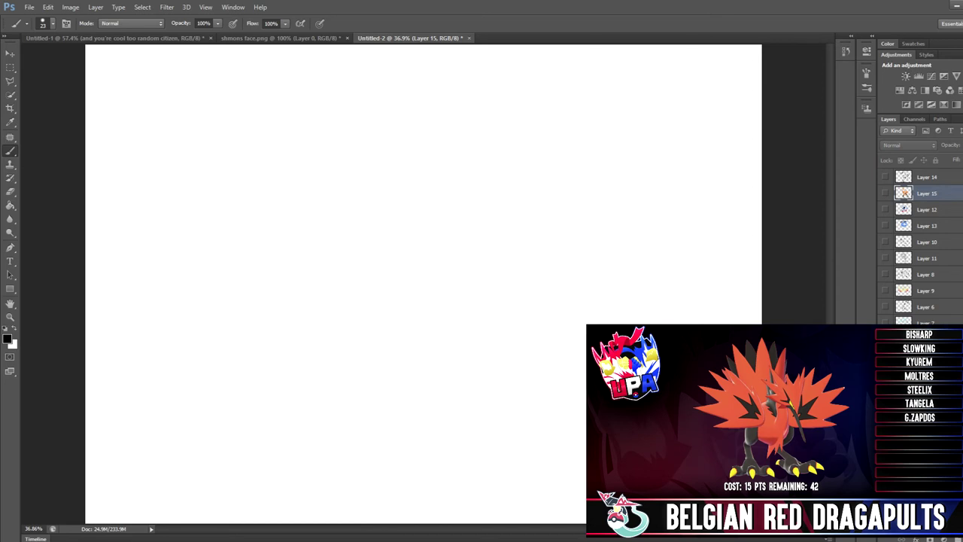
{"action": "key", "text": "ctrl+shift+alt+n"}
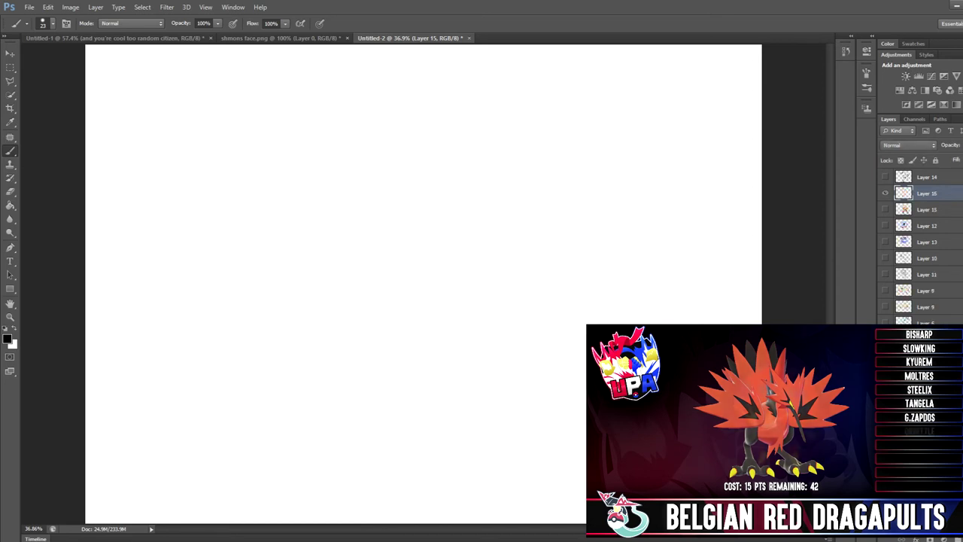
{"action": "key", "text": "ctrl+bracketright"}
Step: Draw Orbeetle's large domed shell, round eyes with pupils and two angled antennae in black
{"action": "mouse_move", "coordinate": [347, 247]}
{"action": "left_mouse_down"}
{"action": "mouse_move", "coordinate": [344, 178]}
{"action": "mouse_move", "coordinate": [533, 280]}
{"action": "left_mouse_up"}
{"action": "left_click_drag", "start_coordinate": [360, 277], "coordinate": [384, 276]}
{"action": "mouse_move", "coordinate": [343, 200]}
{"action": "left_mouse_down"}
{"action": "mouse_move", "coordinate": [371, 241]}
{"action": "mouse_move", "coordinate": [332, 211]}
{"action": "mouse_move", "coordinate": [354, 202]}
{"action": "mouse_move", "coordinate": [386, 247]}
{"action": "mouse_move", "coordinate": [490, 197]}
{"action": "mouse_move", "coordinate": [489, 216]}
{"action": "mouse_move", "coordinate": [479, 214]}
{"action": "left_mouse_up"}
{"action": "mouse_move", "coordinate": [475, 217]}
{"action": "left_mouse_down"}
{"action": "mouse_move", "coordinate": [406, 248]}
{"action": "mouse_move", "coordinate": [439, 286]}
{"action": "left_mouse_up"}
{"action": "left_click_drag", "start_coordinate": [440, 238], "coordinate": [438, 281]}
{"action": "mouse_move", "coordinate": [424, 246]}
{"action": "left_mouse_down"}
{"action": "mouse_move", "coordinate": [441, 274]}
{"action": "mouse_move", "coordinate": [427, 284]}
{"action": "left_mouse_up"}
{"action": "left_click", "coordinate": [376, 260]}
{"action": "left_click_drag", "start_coordinate": [372, 249], "coordinate": [366, 276]}
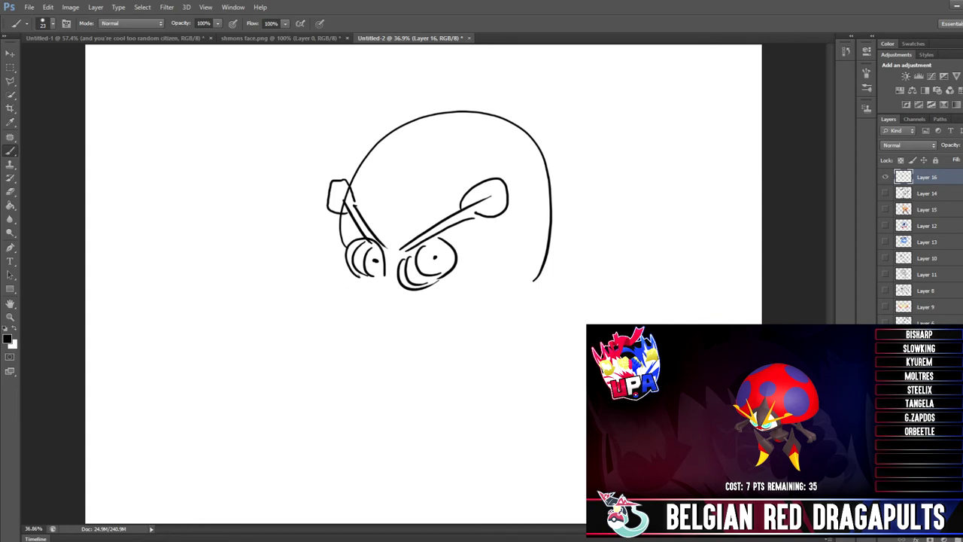
Step: Outline Orbeetle's face around the eyes and add two large spots on the upper dome
{"action": "left_click_drag", "start_coordinate": [378, 236], "coordinate": [407, 233]}
{"action": "left_click_drag", "start_coordinate": [348, 265], "coordinate": [398, 305]}
{"action": "left_click_drag", "start_coordinate": [455, 268], "coordinate": [406, 304]}
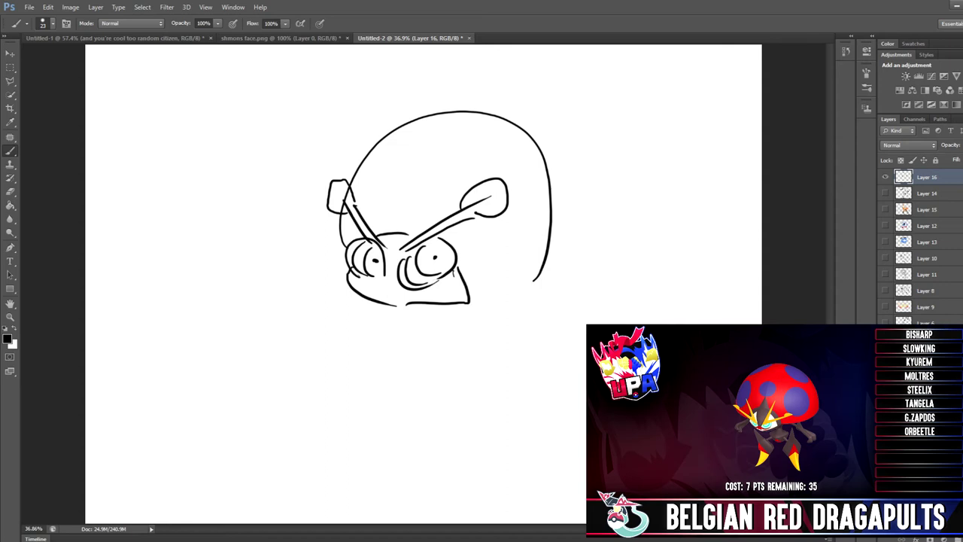
{"action": "left_click_drag", "start_coordinate": [508, 119], "coordinate": [554, 173]}
{"action": "left_click_drag", "start_coordinate": [401, 140], "coordinate": [364, 215]}
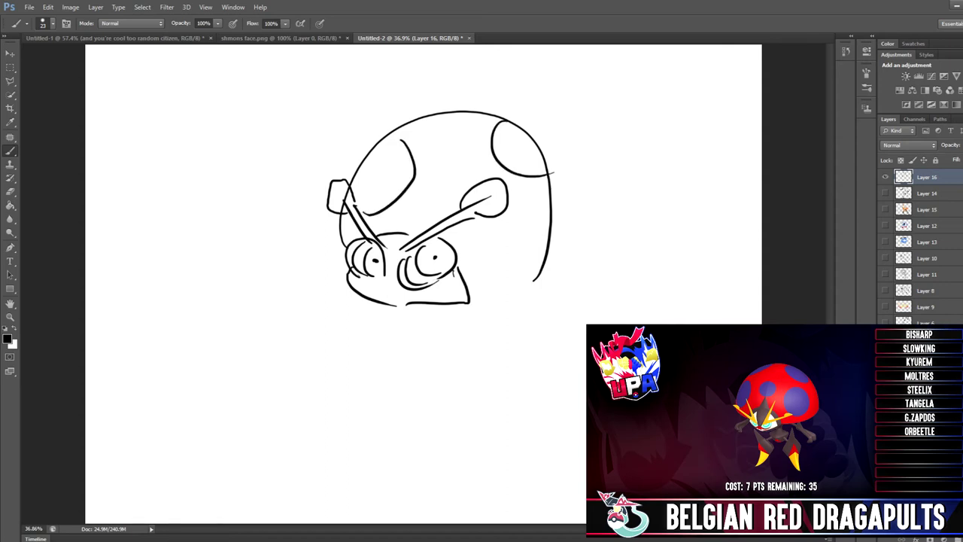
Step: Draw Orbeetle's jointed arm with a clawed hand, and close the dome's lower edge with a third spot
{"action": "mouse_move", "coordinate": [470, 295]}
{"action": "left_mouse_down"}
{"action": "mouse_move", "coordinate": [494, 330]}
{"action": "mouse_move", "coordinate": [500, 311]}
{"action": "mouse_move", "coordinate": [509, 358]}
{"action": "mouse_move", "coordinate": [484, 380]}
{"action": "mouse_move", "coordinate": [499, 389]}
{"action": "left_mouse_up"}
{"action": "mouse_move", "coordinate": [504, 370]}
{"action": "left_mouse_down"}
{"action": "mouse_move", "coordinate": [495, 385]}
{"action": "mouse_move", "coordinate": [518, 382]}
{"action": "left_mouse_up"}
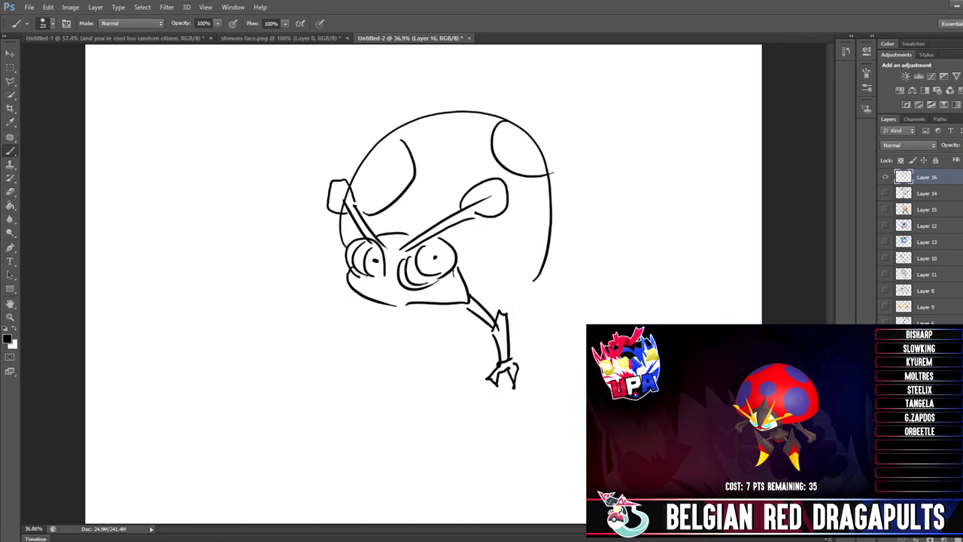
{"action": "left_click_drag", "start_coordinate": [475, 287], "coordinate": [543, 275]}
{"action": "left_click_drag", "start_coordinate": [484, 271], "coordinate": [555, 225]}
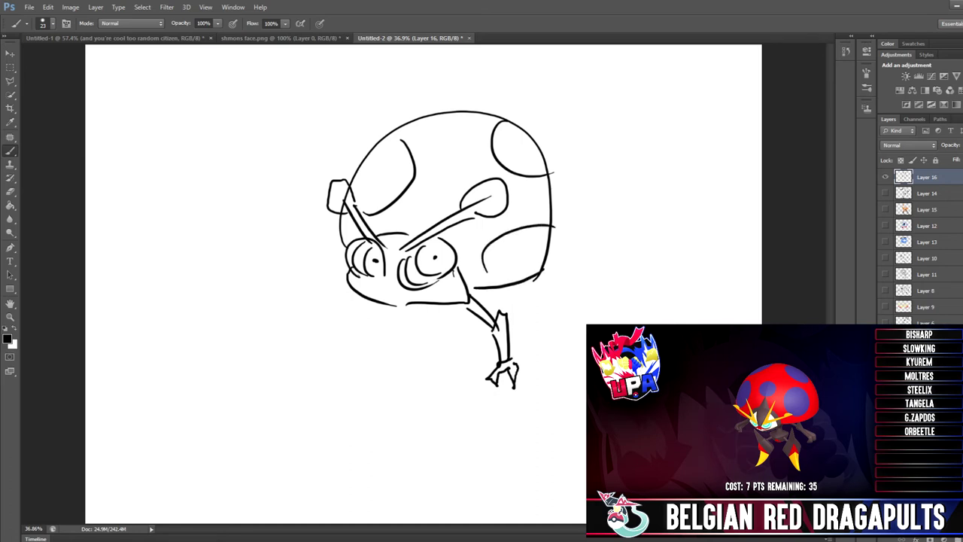
Step: Add a short line between Orbeetle's eyes and draw the lower body with two bent, pointed legs
{"action": "left_click_drag", "start_coordinate": [404, 255], "coordinate": [394, 261]}
{"action": "left_click_drag", "start_coordinate": [392, 307], "coordinate": [416, 330]}
{"action": "mouse_move", "coordinate": [448, 306]}
{"action": "left_mouse_down"}
{"action": "mouse_move", "coordinate": [379, 359]}
{"action": "mouse_move", "coordinate": [374, 377]}
{"action": "left_mouse_up"}
{"action": "left_click_drag", "start_coordinate": [359, 343], "coordinate": [379, 358]}
{"action": "left_click_drag", "start_coordinate": [374, 376], "coordinate": [397, 400]}
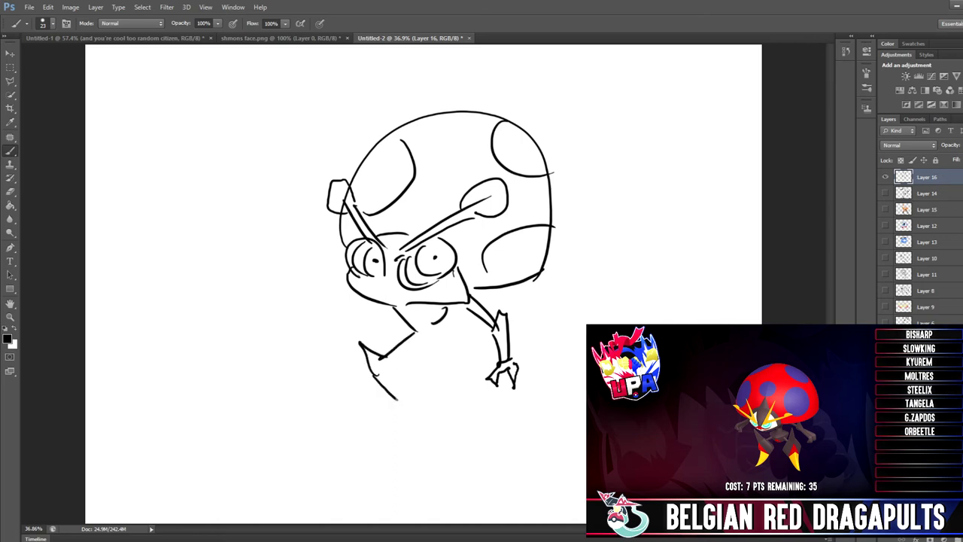
{"action": "mouse_move", "coordinate": [403, 364]}
{"action": "left_mouse_down"}
{"action": "mouse_move", "coordinate": [398, 403]}
{"action": "mouse_move", "coordinate": [409, 407]}
{"action": "mouse_move", "coordinate": [404, 362]}
{"action": "mouse_move", "coordinate": [421, 345]}
{"action": "mouse_move", "coordinate": [446, 363]}
{"action": "mouse_move", "coordinate": [459, 334]}
{"action": "mouse_move", "coordinate": [479, 381]}
{"action": "mouse_move", "coordinate": [467, 415]}
{"action": "left_mouse_up"}
{"action": "mouse_move", "coordinate": [466, 415]}
{"action": "left_mouse_down"}
{"action": "mouse_move", "coordinate": [483, 422]}
{"action": "mouse_move", "coordinate": [479, 394]}
{"action": "left_mouse_up"}
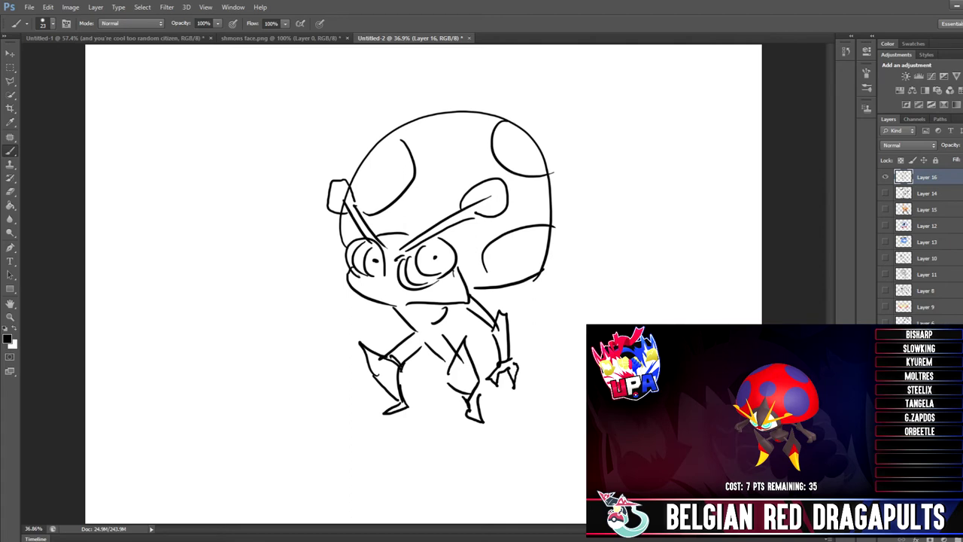
Step: Draw Orbeetle's second bent arm, dot the antenna tip and thicken the lines around the face and lower dome
{"action": "left_click_drag", "start_coordinate": [369, 300], "coordinate": [359, 313]}
{"action": "mouse_move", "coordinate": [358, 307]}
{"action": "left_mouse_down"}
{"action": "mouse_move", "coordinate": [332, 374]}
{"action": "mouse_move", "coordinate": [345, 349]}
{"action": "mouse_move", "coordinate": [333, 325]}
{"action": "mouse_move", "coordinate": [340, 298]}
{"action": "mouse_move", "coordinate": [355, 316]}
{"action": "left_mouse_up"}
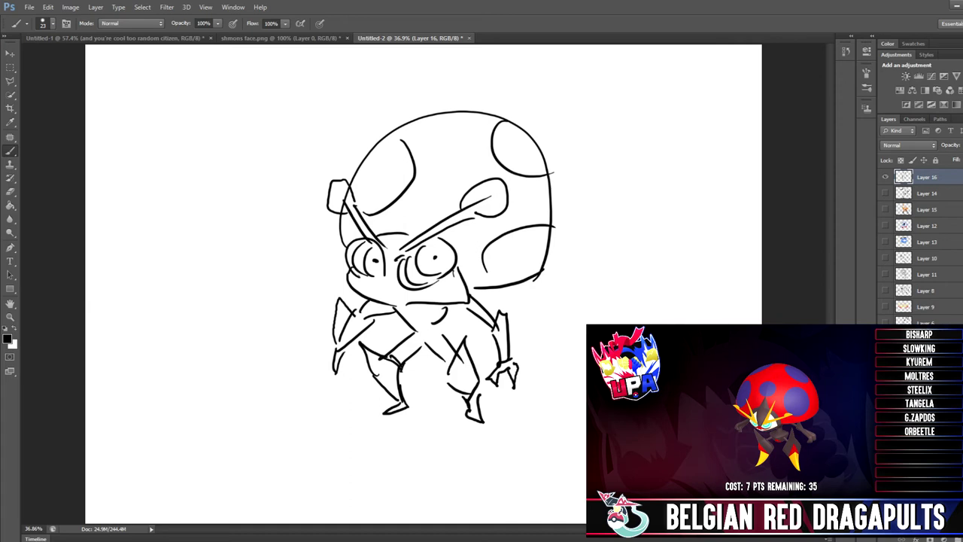
{"action": "left_click_drag", "start_coordinate": [485, 197], "coordinate": [489, 198]}
{"action": "left_click_drag", "start_coordinate": [360, 276], "coordinate": [387, 280]}
{"action": "left_click_drag", "start_coordinate": [471, 291], "coordinate": [497, 280]}
Step: Choose a deep red and scribble it over Orbeetle's dome between the spots on a new layer
{"action": "left_click", "coordinate": [8, 339]}
{"action": "left_click_drag", "start_coordinate": [454, 115], "coordinate": [462, 100]}
{"action": "double_click", "coordinate": [514, 183]}
{"action": "left_click", "coordinate": [580, 74]}
{"action": "key", "text": "b"}
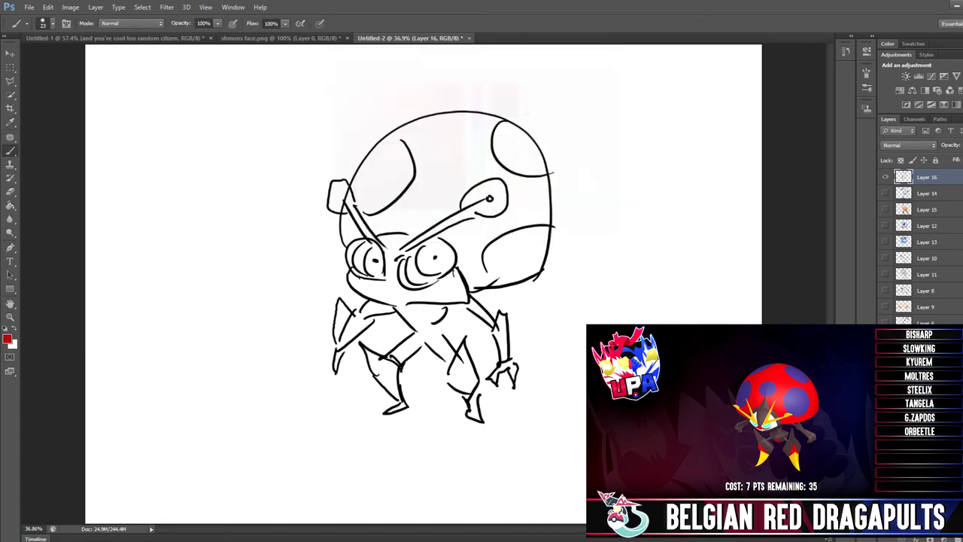
{"action": "key", "text": "ctrl+alt+shift+n"}
{"action": "mouse_move", "coordinate": [425, 122]}
{"action": "left_mouse_down"}
{"action": "mouse_move", "coordinate": [470, 124]}
{"action": "mouse_move", "coordinate": [423, 166]}
{"action": "mouse_move", "coordinate": [444, 175]}
{"action": "mouse_move", "coordinate": [393, 224]}
{"action": "mouse_move", "coordinate": [370, 223]}
{"action": "mouse_move", "coordinate": [424, 225]}
{"action": "mouse_move", "coordinate": [476, 161]}
{"action": "mouse_move", "coordinate": [492, 173]}
{"action": "mouse_move", "coordinate": [519, 172]}
{"action": "mouse_move", "coordinate": [532, 185]}
{"action": "mouse_move", "coordinate": [506, 222]}
{"action": "mouse_move", "coordinate": [468, 245]}
{"action": "mouse_move", "coordinate": [474, 284]}
{"action": "left_mouse_up"}
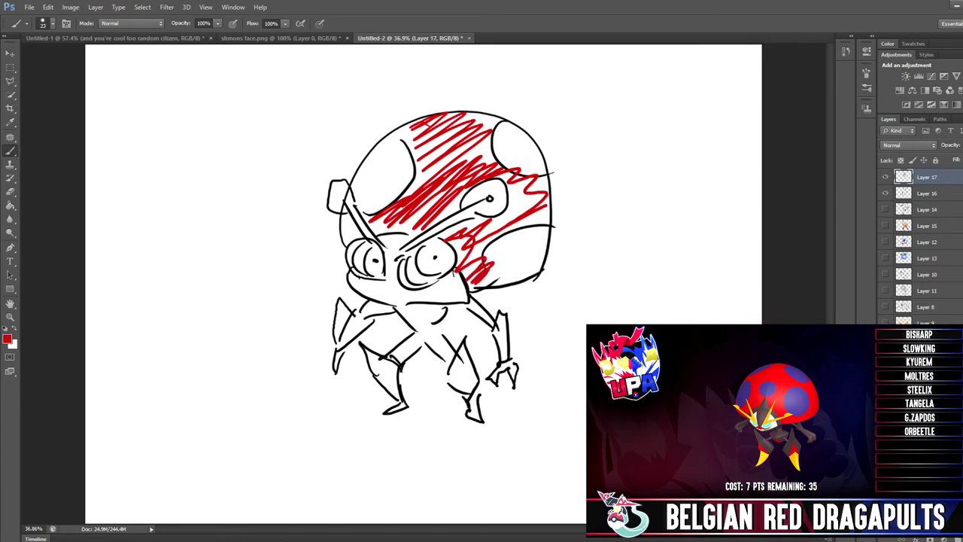
Step: Choose a bright purple and scribble it into the dome's three large spots and the antenna's rounded tip
{"action": "left_click", "coordinate": [7, 339]}
{"action": "mouse_move", "coordinate": [455, 117]}
{"action": "left_mouse_down"}
{"action": "mouse_move", "coordinate": [368, 88]}
{"action": "mouse_move", "coordinate": [447, 99]}
{"action": "mouse_move", "coordinate": [454, 83]}
{"action": "left_mouse_up"}
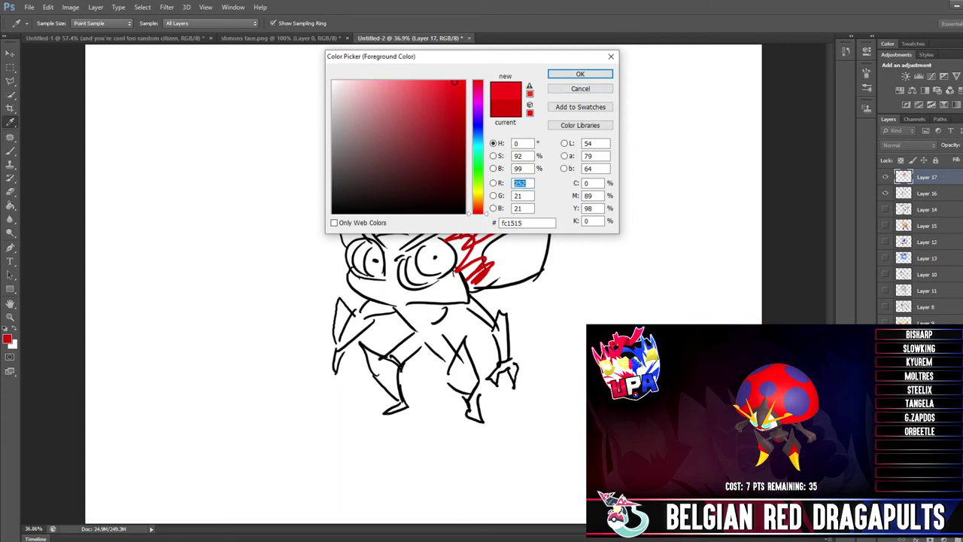
{"action": "left_click", "coordinate": [478, 105]}
{"action": "left_click", "coordinate": [580, 73]}
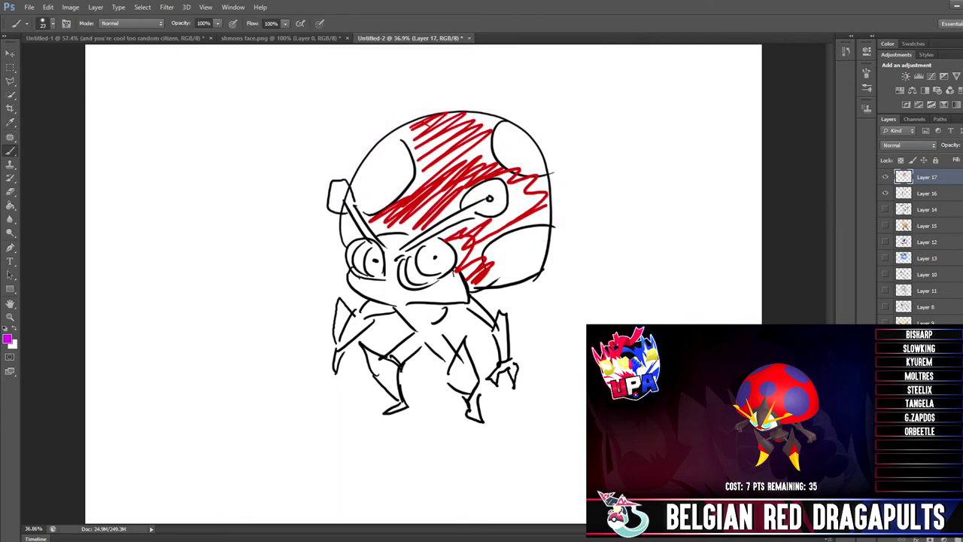
{"action": "mouse_move", "coordinate": [489, 248]}
{"action": "left_mouse_down"}
{"action": "mouse_move", "coordinate": [498, 270]}
{"action": "mouse_move", "coordinate": [539, 252]}
{"action": "mouse_move", "coordinate": [529, 275]}
{"action": "left_mouse_up"}
{"action": "mouse_move", "coordinate": [465, 203]}
{"action": "left_mouse_down"}
{"action": "mouse_move", "coordinate": [499, 182]}
{"action": "mouse_move", "coordinate": [502, 212]}
{"action": "left_mouse_up"}
{"action": "mouse_move", "coordinate": [519, 129]}
{"action": "left_mouse_down"}
{"action": "mouse_move", "coordinate": [506, 149]}
{"action": "mouse_move", "coordinate": [541, 177]}
{"action": "left_mouse_up"}
{"action": "mouse_move", "coordinate": [367, 151]}
{"action": "left_mouse_down"}
{"action": "mouse_move", "coordinate": [360, 194]}
{"action": "mouse_move", "coordinate": [398, 161]}
{"action": "mouse_move", "coordinate": [392, 203]}
{"action": "left_mouse_up"}
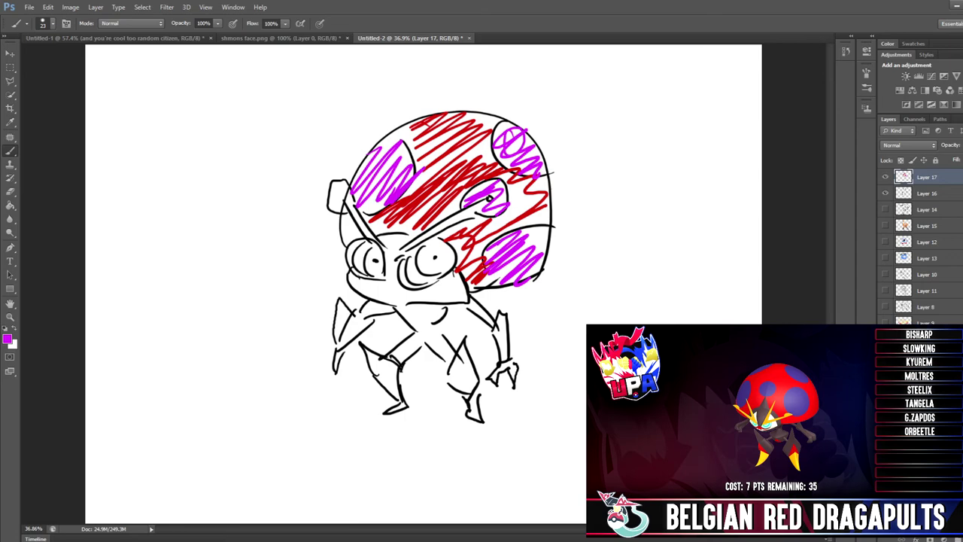
Step: Move the colour layer beneath the line art and fill both of Orbeetle's eyes with bright green hatching
{"action": "key", "text": "ctrl+bracketleft"}
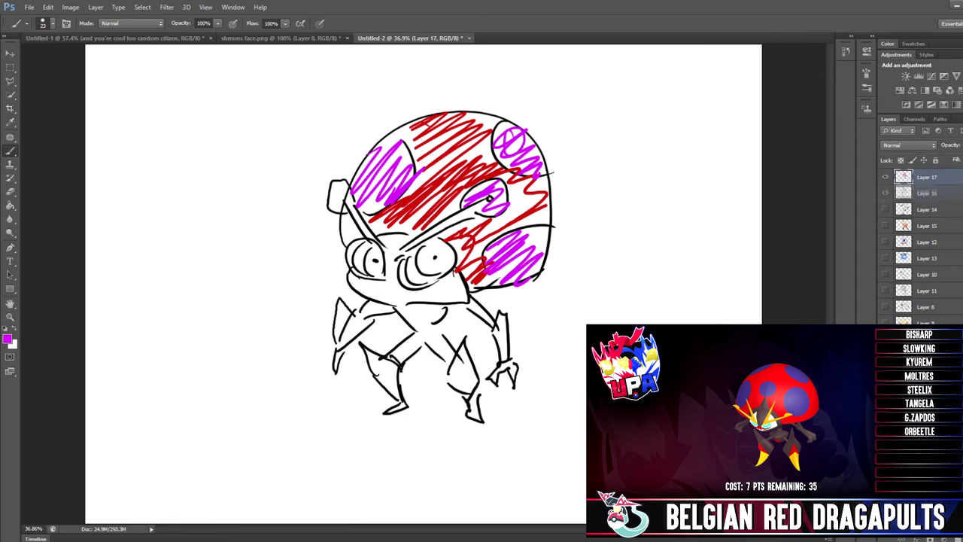
{"action": "key", "text": "x"}
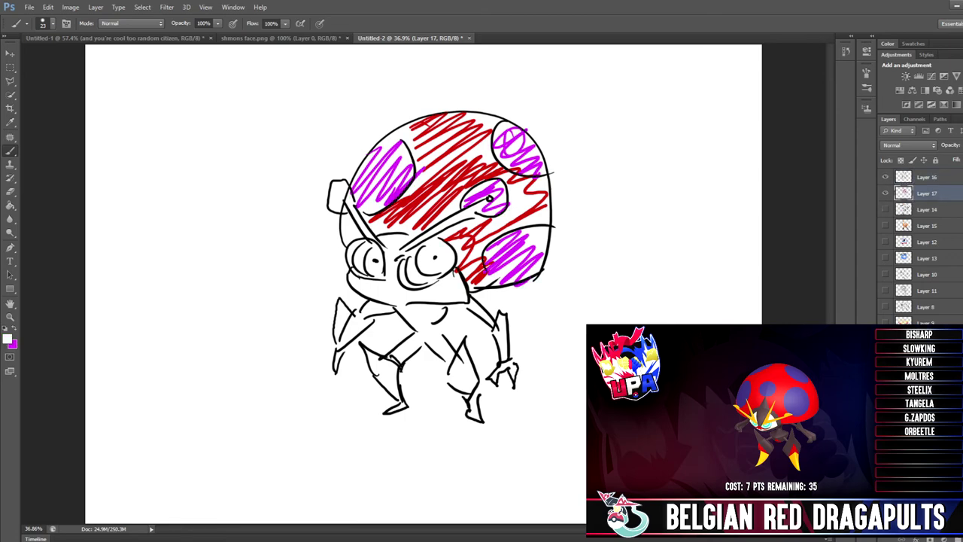
{"action": "key", "text": "i"}
{"action": "left_click", "coordinate": [8, 339]}
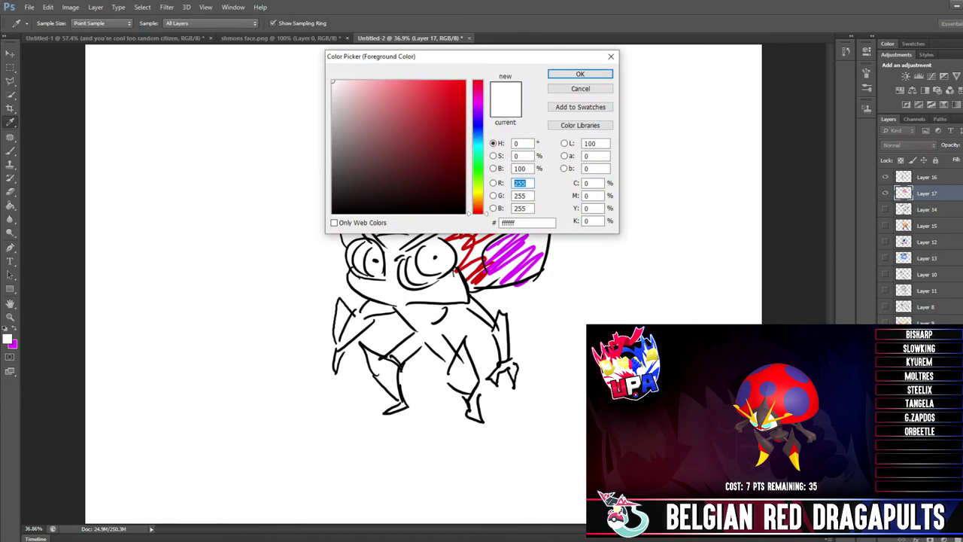
{"action": "left_click", "coordinate": [479, 172]}
{"action": "left_click", "coordinate": [457, 93]}
{"action": "left_click", "coordinate": [580, 74]}
{"action": "mouse_move", "coordinate": [406, 245]}
{"action": "left_mouse_down"}
{"action": "mouse_move", "coordinate": [410, 271]}
{"action": "mouse_move", "coordinate": [443, 250]}
{"action": "mouse_move", "coordinate": [440, 285]}
{"action": "left_mouse_up"}
{"action": "left_click_drag", "start_coordinate": [346, 245], "coordinate": [384, 268]}
Step: Choose dark grey 3e3e3e and shade Orbeetle's lower face, body, arms and legs
{"action": "left_click", "coordinate": [7, 339]}
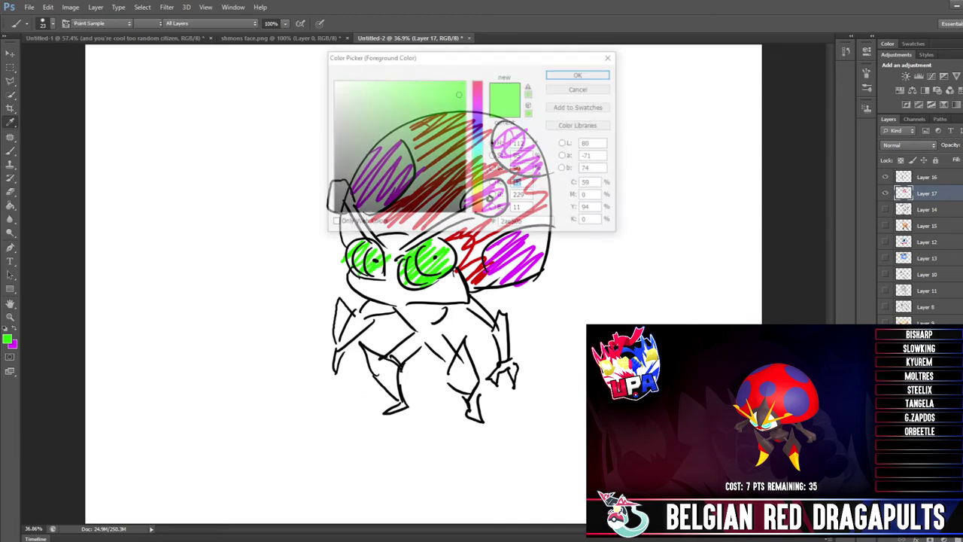
{"action": "left_click_drag", "start_coordinate": [338, 170], "coordinate": [332, 182]}
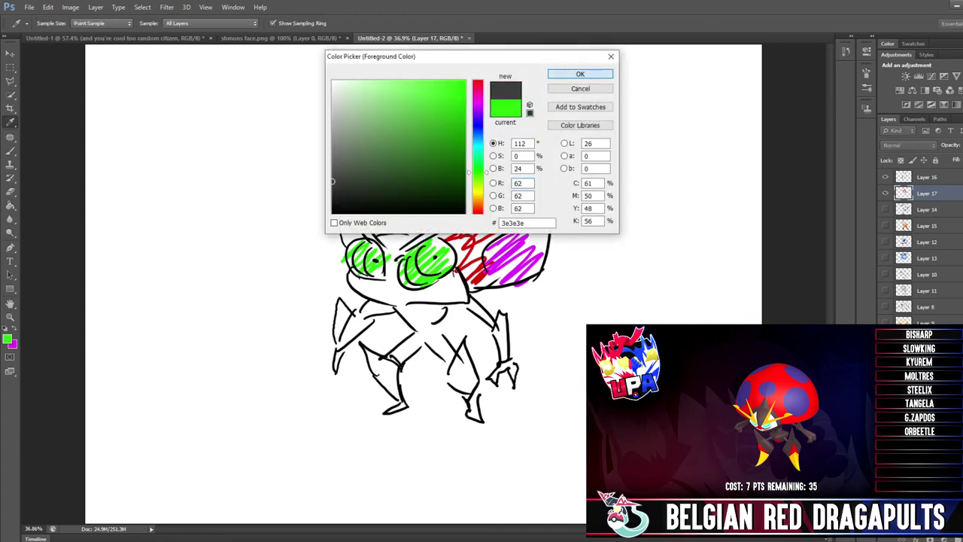
{"action": "key", "text": "Return"}
{"action": "mouse_move", "coordinate": [351, 278]}
{"action": "left_mouse_down"}
{"action": "mouse_move", "coordinate": [403, 298]}
{"action": "mouse_move", "coordinate": [385, 241]}
{"action": "mouse_move", "coordinate": [395, 280]}
{"action": "mouse_move", "coordinate": [451, 287]}
{"action": "mouse_move", "coordinate": [406, 308]}
{"action": "mouse_move", "coordinate": [436, 339]}
{"action": "mouse_move", "coordinate": [395, 352]}
{"action": "mouse_move", "coordinate": [385, 392]}
{"action": "mouse_move", "coordinate": [406, 354]}
{"action": "mouse_move", "coordinate": [444, 338]}
{"action": "mouse_move", "coordinate": [461, 376]}
{"action": "mouse_move", "coordinate": [451, 385]}
{"action": "mouse_move", "coordinate": [479, 391]}
{"action": "left_mouse_up"}
{"action": "mouse_move", "coordinate": [466, 304]}
{"action": "left_mouse_down"}
{"action": "mouse_move", "coordinate": [498, 321]}
{"action": "mouse_move", "coordinate": [504, 358]}
{"action": "left_mouse_up"}
{"action": "mouse_move", "coordinate": [385, 305]}
{"action": "left_mouse_down"}
{"action": "mouse_move", "coordinate": [331, 353]}
{"action": "mouse_move", "coordinate": [345, 305]}
{"action": "mouse_move", "coordinate": [369, 342]}
{"action": "left_mouse_up"}
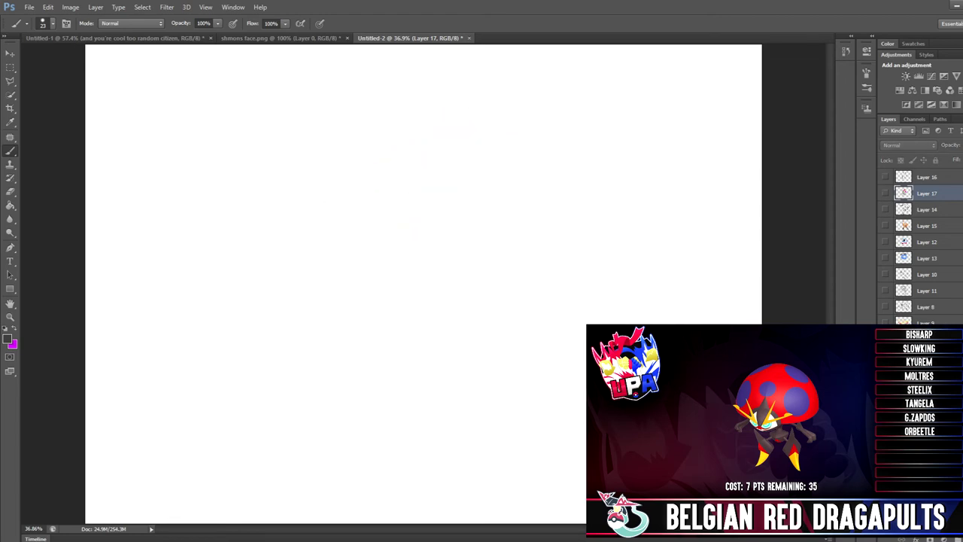
Step: Add a new layer at the top of the stack and draw Diancie's two hanging side crystals in black
{"action": "key", "text": "ctrl+alt+shift+n"}
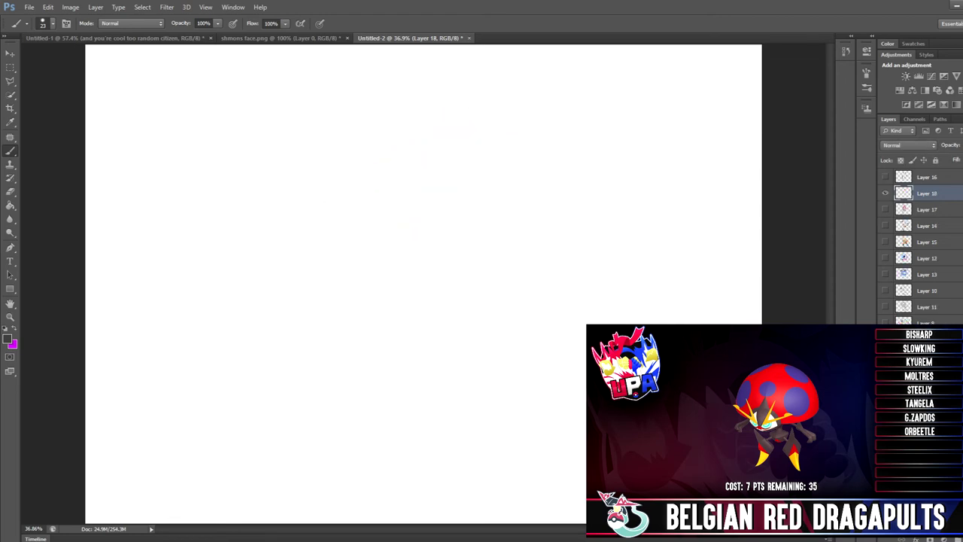
{"action": "left_click_drag", "start_coordinate": [930, 194], "coordinate": [929, 172]}
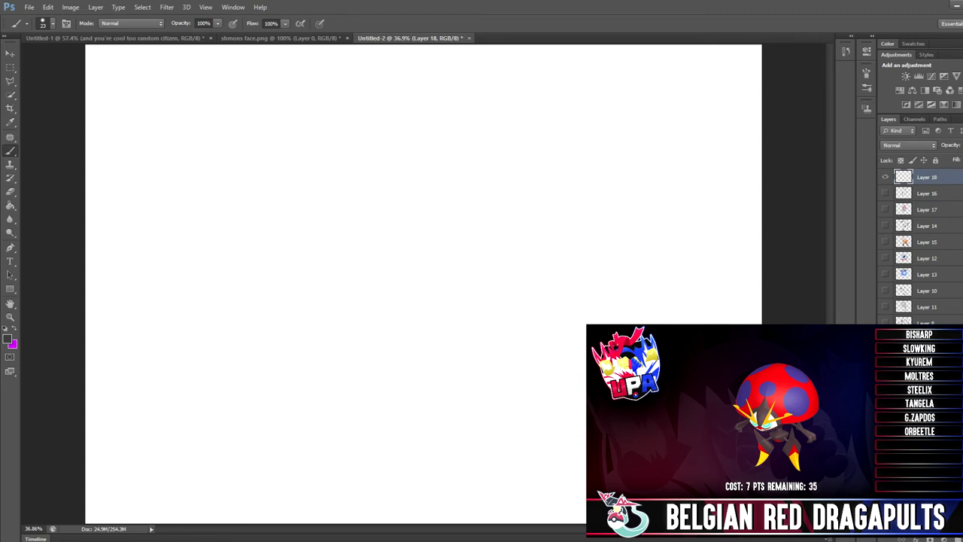
{"action": "key", "text": "d"}
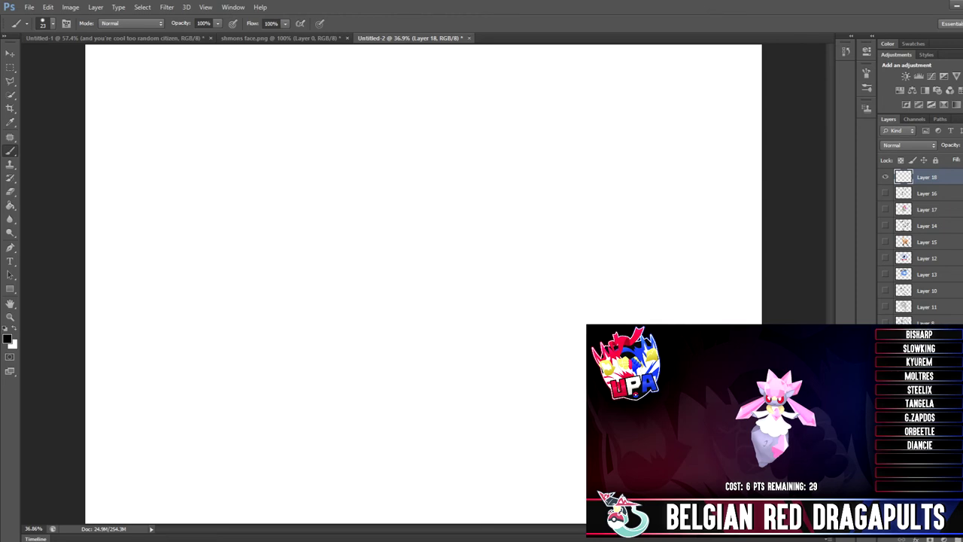
{"action": "mouse_move", "coordinate": [470, 178]}
{"action": "left_mouse_down"}
{"action": "mouse_move", "coordinate": [529, 228]}
{"action": "mouse_move", "coordinate": [472, 211]}
{"action": "mouse_move", "coordinate": [486, 242]}
{"action": "left_mouse_up"}
{"action": "left_click_drag", "start_coordinate": [486, 247], "coordinate": [536, 263]}
{"action": "left_click_drag", "start_coordinate": [531, 259], "coordinate": [544, 230]}
{"action": "left_click_drag", "start_coordinate": [478, 194], "coordinate": [509, 233]}
{"action": "mouse_move", "coordinate": [372, 173]}
{"action": "left_mouse_down"}
{"action": "mouse_move", "coordinate": [323, 206]}
{"action": "mouse_move", "coordinate": [322, 242]}
{"action": "mouse_move", "coordinate": [367, 233]}
{"action": "mouse_move", "coordinate": [337, 215]}
{"action": "mouse_move", "coordinate": [371, 189]}
{"action": "mouse_move", "coordinate": [368, 229]}
{"action": "left_mouse_up"}
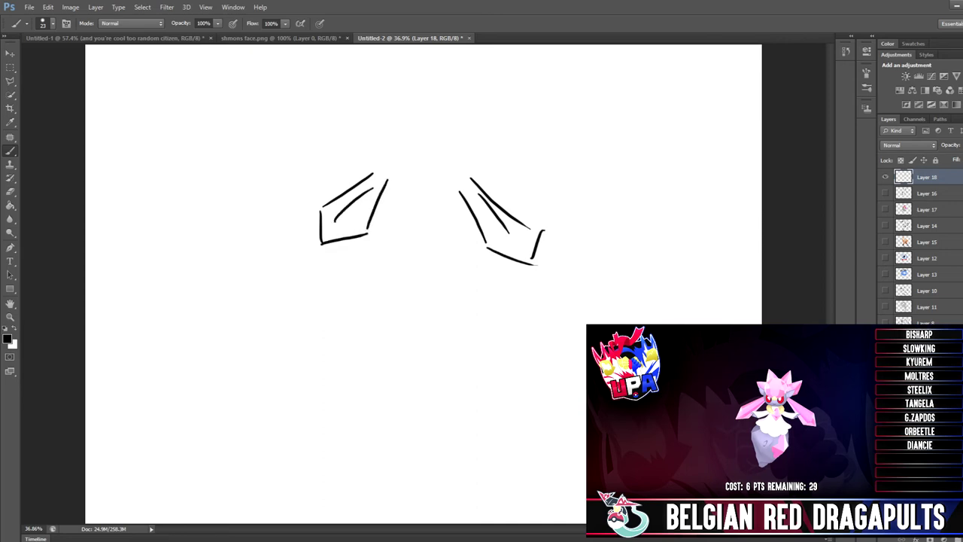
Step: Draw Diancie's rounded face, two large eyes and the spiky three-pointed crown with inner facet lines
{"action": "left_click_drag", "start_coordinate": [395, 158], "coordinate": [451, 210]}
{"action": "left_click_drag", "start_coordinate": [467, 162], "coordinate": [442, 215]}
{"action": "mouse_move", "coordinate": [395, 185]}
{"action": "left_mouse_down"}
{"action": "mouse_move", "coordinate": [414, 153]}
{"action": "mouse_move", "coordinate": [467, 182]}
{"action": "left_mouse_up"}
{"action": "left_click_drag", "start_coordinate": [405, 161], "coordinate": [468, 165]}
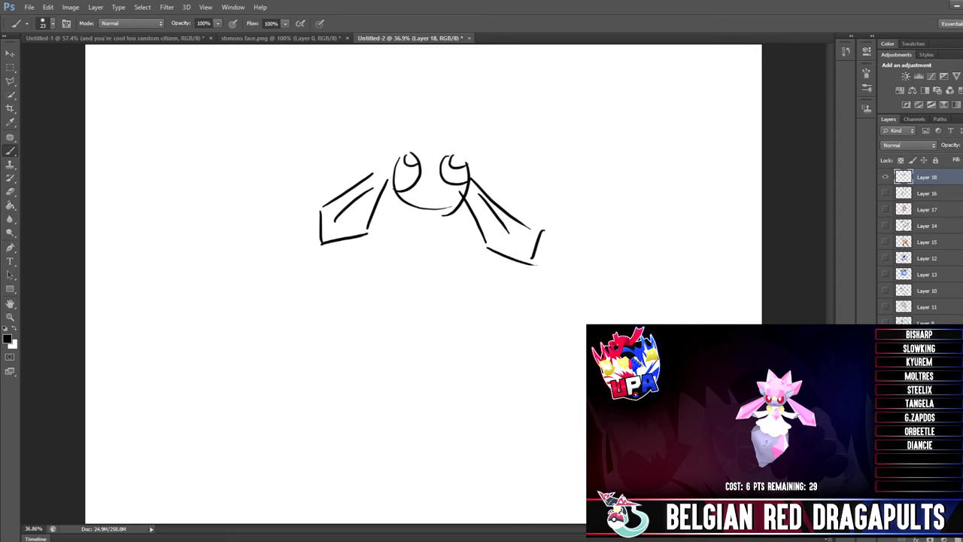
{"action": "mouse_move", "coordinate": [386, 161]}
{"action": "left_mouse_down"}
{"action": "mouse_move", "coordinate": [375, 110]}
{"action": "mouse_move", "coordinate": [411, 130]}
{"action": "mouse_move", "coordinate": [429, 113]}
{"action": "mouse_move", "coordinate": [452, 130]}
{"action": "mouse_move", "coordinate": [516, 113]}
{"action": "mouse_move", "coordinate": [489, 154]}
{"action": "left_mouse_up"}
{"action": "left_click_drag", "start_coordinate": [382, 119], "coordinate": [394, 138]}
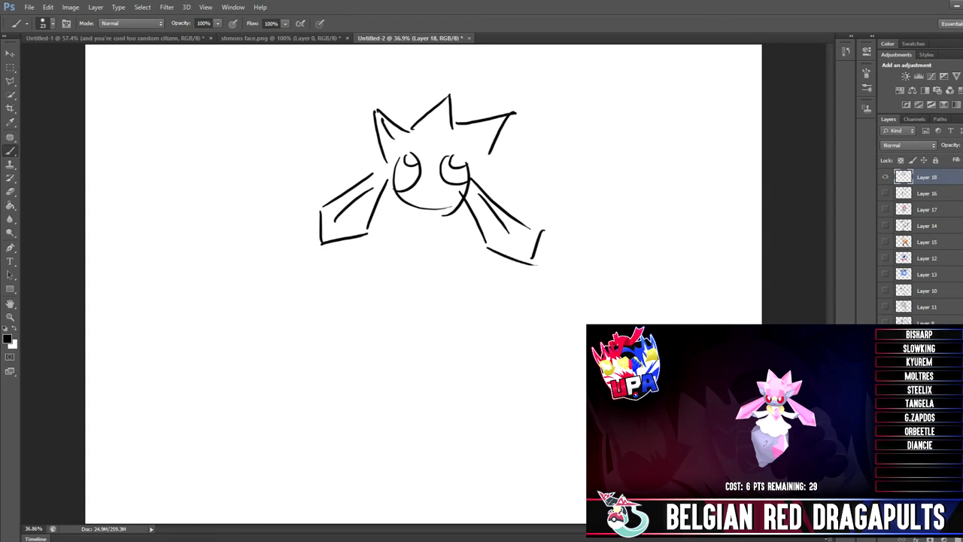
{"action": "left_click_drag", "start_coordinate": [443, 109], "coordinate": [432, 134]}
{"action": "left_click_drag", "start_coordinate": [498, 127], "coordinate": [471, 147]}
{"action": "left_click_drag", "start_coordinate": [378, 142], "coordinate": [383, 162]}
{"action": "left_click_drag", "start_coordinate": [470, 166], "coordinate": [491, 158]}
Step: Draw Diancie's neck and two bent arms with small hands meeting in front of the body
{"action": "left_click_drag", "start_coordinate": [418, 209], "coordinate": [410, 231]}
{"action": "mouse_move", "coordinate": [436, 212]}
{"action": "left_mouse_down"}
{"action": "mouse_move", "coordinate": [436, 232]}
{"action": "mouse_move", "coordinate": [411, 220]}
{"action": "mouse_move", "coordinate": [367, 243]}
{"action": "mouse_move", "coordinate": [393, 289]}
{"action": "left_mouse_up"}
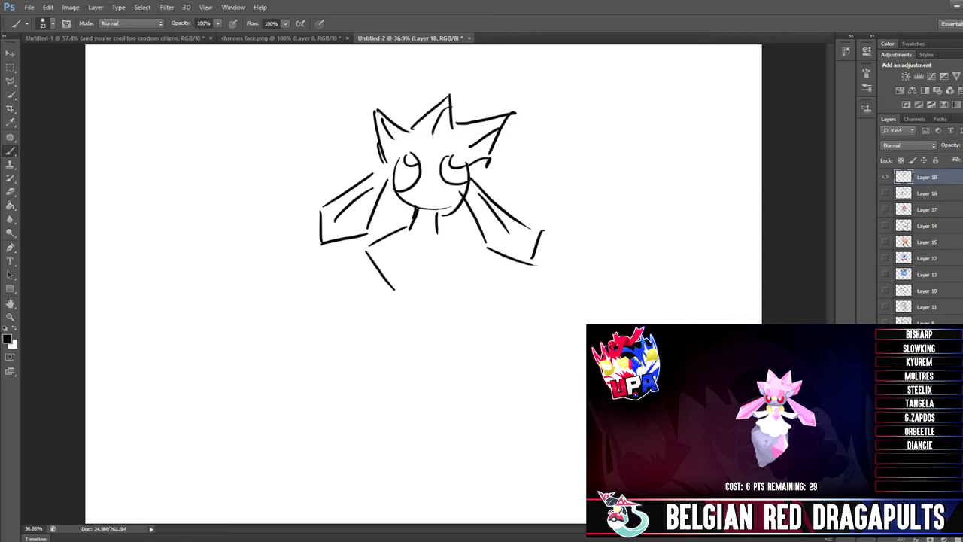
{"action": "left_click_drag", "start_coordinate": [407, 244], "coordinate": [383, 255]}
{"action": "mouse_move", "coordinate": [386, 252]}
{"action": "left_mouse_down"}
{"action": "mouse_move", "coordinate": [409, 296]}
{"action": "mouse_move", "coordinate": [410, 287]}
{"action": "left_mouse_up"}
{"action": "mouse_move", "coordinate": [440, 231]}
{"action": "left_mouse_down"}
{"action": "mouse_move", "coordinate": [468, 276]}
{"action": "mouse_move", "coordinate": [423, 313]}
{"action": "mouse_move", "coordinate": [450, 300]}
{"action": "left_mouse_up"}
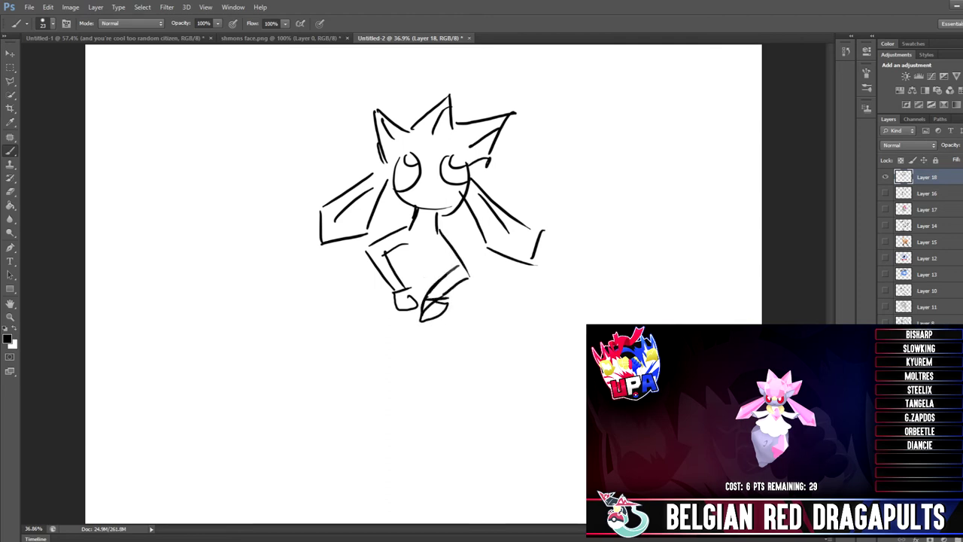
{"action": "left_click_drag", "start_coordinate": [453, 260], "coordinate": [461, 270]}
Step: Draw Diancie's flared skirt with a scalloped hem and outline the rocky lower body beneath it
{"action": "mouse_move", "coordinate": [398, 229]}
{"action": "left_mouse_down"}
{"action": "mouse_move", "coordinate": [424, 217]}
{"action": "mouse_move", "coordinate": [407, 231]}
{"action": "mouse_move", "coordinate": [447, 235]}
{"action": "mouse_move", "coordinate": [333, 289]}
{"action": "left_mouse_up"}
{"action": "mouse_move", "coordinate": [335, 293]}
{"action": "left_mouse_down"}
{"action": "mouse_move", "coordinate": [368, 315]}
{"action": "mouse_move", "coordinate": [437, 331]}
{"action": "left_mouse_up"}
{"action": "left_click_drag", "start_coordinate": [457, 288], "coordinate": [469, 322]}
{"action": "mouse_move", "coordinate": [343, 307]}
{"action": "left_mouse_down"}
{"action": "mouse_move", "coordinate": [326, 339]}
{"action": "mouse_move", "coordinate": [358, 402]}
{"action": "mouse_move", "coordinate": [436, 376]}
{"action": "left_mouse_up"}
{"action": "left_click_drag", "start_coordinate": [447, 336], "coordinate": [453, 368]}
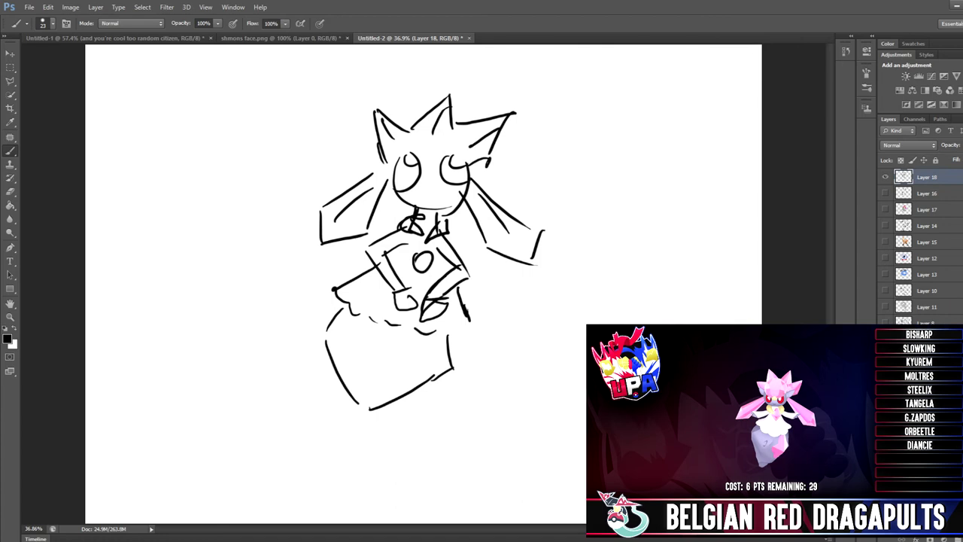
Step: Add facet lines and a rounded crystal patch inside Diancie's rocky lower body
{"action": "mouse_move", "coordinate": [370, 335]}
{"action": "left_mouse_down"}
{"action": "mouse_move", "coordinate": [354, 385]}
{"action": "mouse_move", "coordinate": [423, 345]}
{"action": "mouse_move", "coordinate": [451, 348]}
{"action": "left_mouse_up"}
{"action": "left_click_drag", "start_coordinate": [396, 401], "coordinate": [426, 380]}
{"action": "mouse_move", "coordinate": [441, 345]}
{"action": "left_mouse_down"}
{"action": "mouse_move", "coordinate": [447, 376]}
{"action": "mouse_move", "coordinate": [395, 402]}
{"action": "left_mouse_up"}
{"action": "left_click_drag", "start_coordinate": [425, 365], "coordinate": [408, 383]}
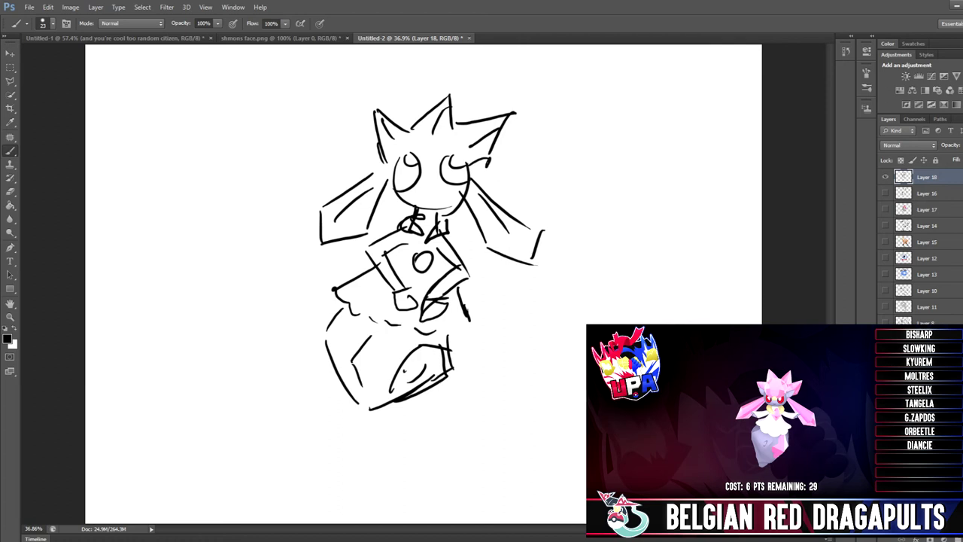
Step: Add a new layer for Diancie's colours directly beneath the line-art layer
{"action": "key", "text": "ctrl+shift+alt+n"}
{"action": "key", "text": "ctrl+shift+alt+n"}
{"action": "key", "text": "ctrl+z"}
{"action": "key", "text": "ctrl+bracketleft"}
Step: Choose a medium pink and scribble it over Diancie's crown, side crystals, hands and neck
{"action": "left_click", "coordinate": [8, 338]}
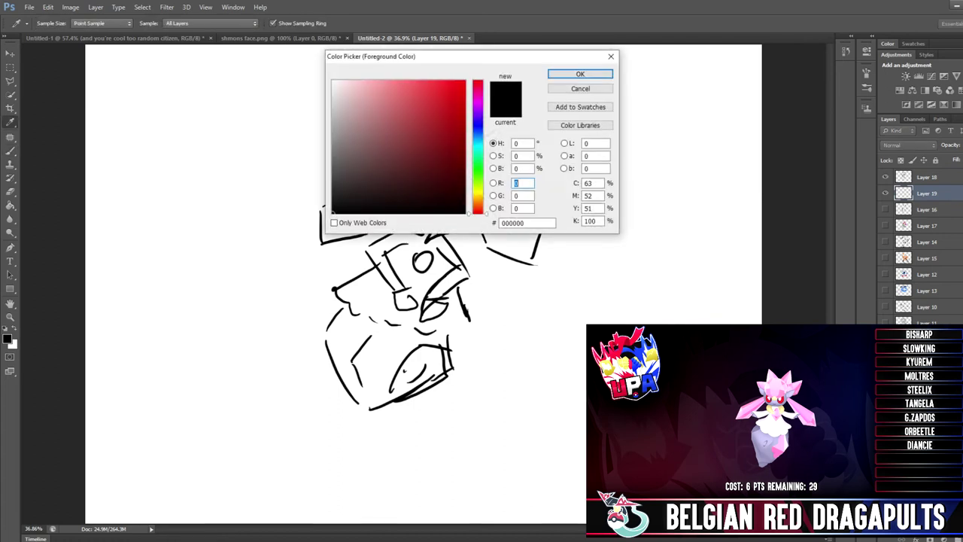
{"action": "left_click", "coordinate": [390, 155]}
{"action": "left_click_drag", "start_coordinate": [390, 154], "coordinate": [448, 110]}
{"action": "left_click_drag", "start_coordinate": [478, 110], "coordinate": [478, 93]}
{"action": "left_click_drag", "start_coordinate": [401, 86], "coordinate": [403, 82]}
{"action": "key", "text": "Return"}
{"action": "key", "text": "b"}
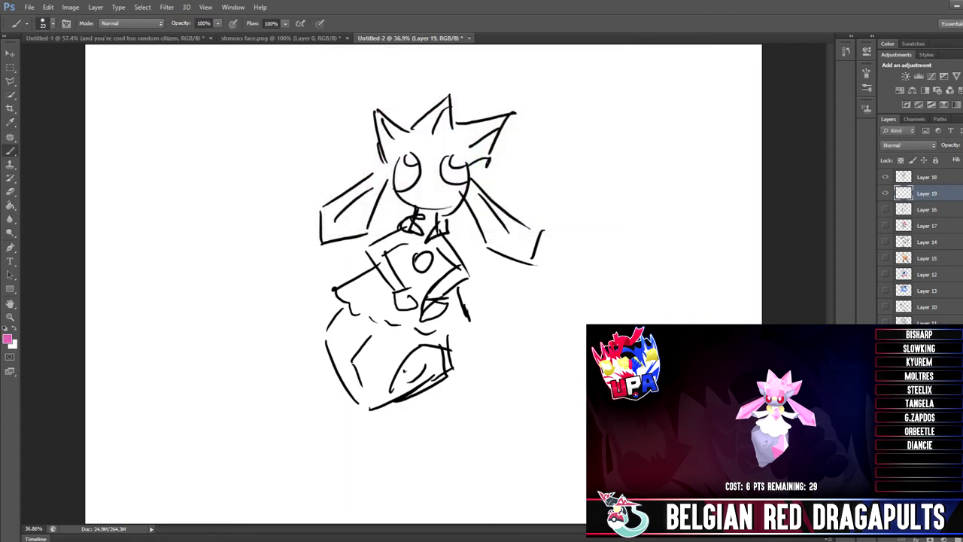
{"action": "mouse_move", "coordinate": [324, 217]}
{"action": "left_mouse_down"}
{"action": "mouse_move", "coordinate": [357, 184]}
{"action": "mouse_move", "coordinate": [328, 231]}
{"action": "mouse_move", "coordinate": [382, 182]}
{"action": "mouse_move", "coordinate": [411, 132]}
{"action": "mouse_move", "coordinate": [383, 135]}
{"action": "mouse_move", "coordinate": [435, 120]}
{"action": "mouse_move", "coordinate": [428, 134]}
{"action": "mouse_move", "coordinate": [500, 120]}
{"action": "mouse_move", "coordinate": [489, 154]}
{"action": "left_mouse_up"}
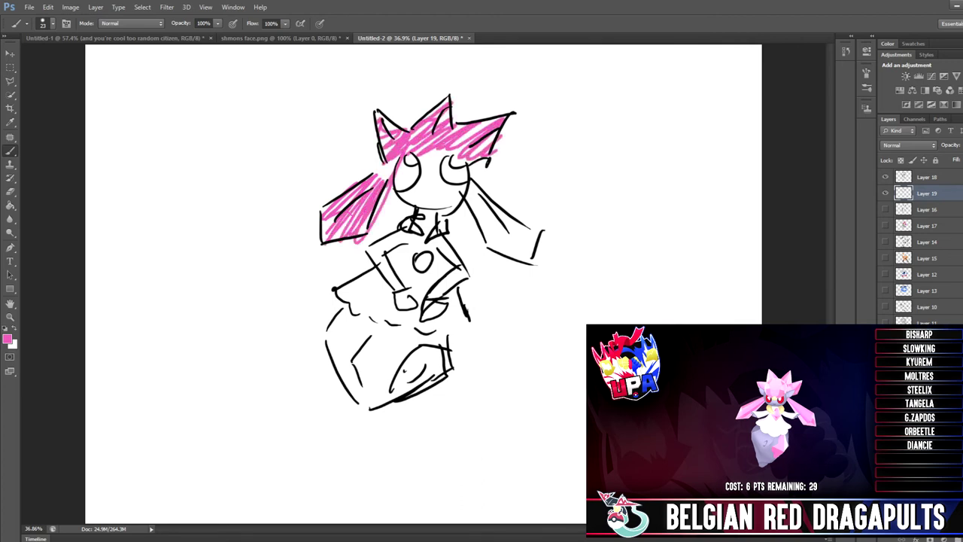
{"action": "mouse_move", "coordinate": [471, 188]}
{"action": "left_mouse_down"}
{"action": "mouse_move", "coordinate": [496, 226]}
{"action": "mouse_move", "coordinate": [550, 264]}
{"action": "left_mouse_up"}
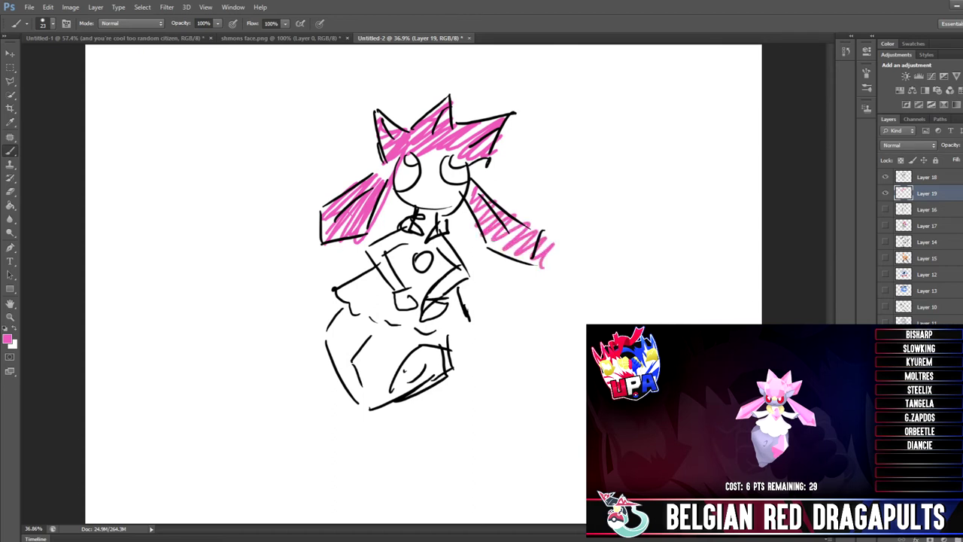
{"action": "mouse_move", "coordinate": [406, 307]}
{"action": "left_mouse_down"}
{"action": "mouse_move", "coordinate": [395, 292]}
{"action": "mouse_move", "coordinate": [410, 287]}
{"action": "mouse_move", "coordinate": [445, 305]}
{"action": "left_mouse_up"}
{"action": "left_click_drag", "start_coordinate": [431, 212], "coordinate": [426, 230]}
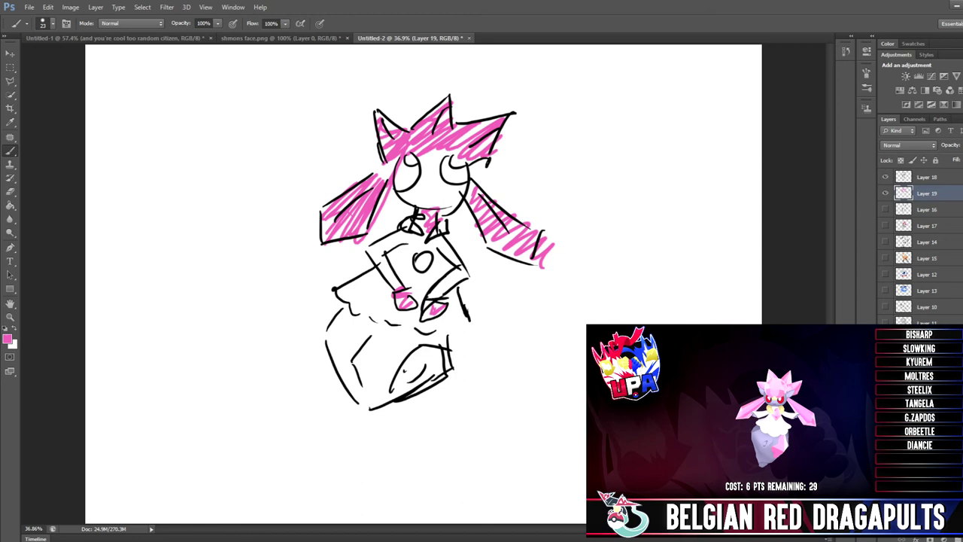
Step: Replace the pink scribble on Diancie's rocky lower body with mid-grey hatching
{"action": "mouse_move", "coordinate": [331, 320]}
{"action": "left_mouse_down"}
{"action": "mouse_move", "coordinate": [380, 354]}
{"action": "mouse_move", "coordinate": [400, 385]}
{"action": "mouse_move", "coordinate": [391, 401]}
{"action": "mouse_move", "coordinate": [406, 352]}
{"action": "mouse_move", "coordinate": [450, 338]}
{"action": "left_mouse_up"}
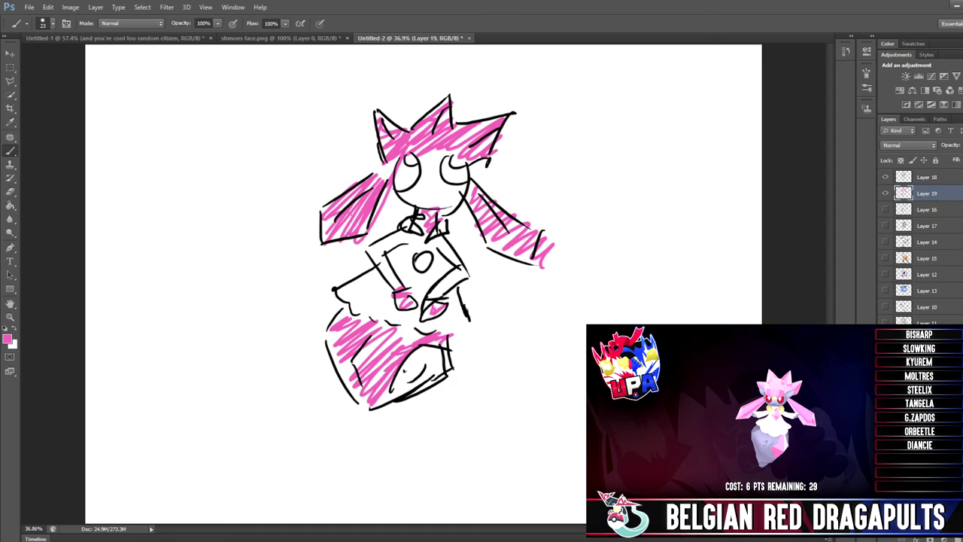
{"action": "key", "text": "ctrl+z"}
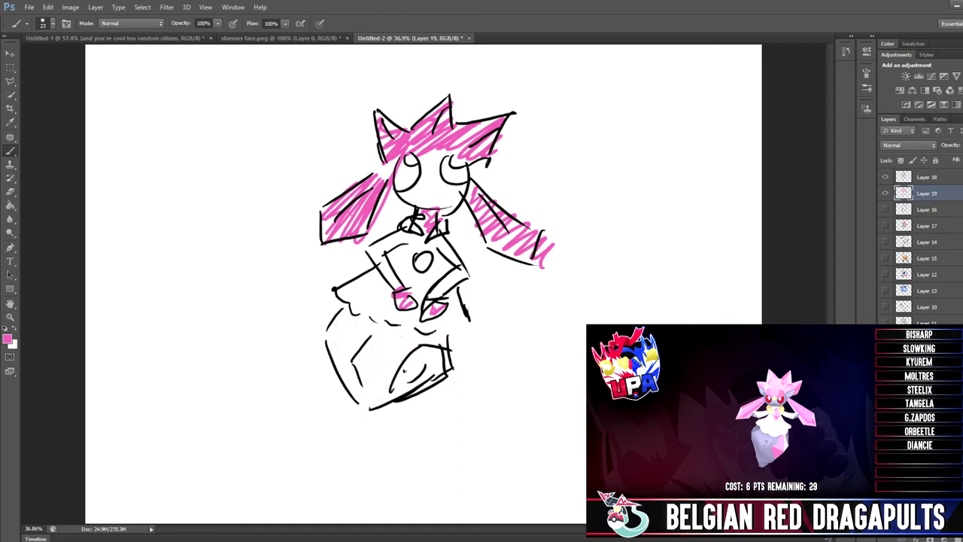
{"action": "key", "text": "d"}
{"action": "left_click", "coordinate": [6, 338]}
{"action": "left_click_drag", "start_coordinate": [332, 171], "coordinate": [332, 154]}
{"action": "left_click", "coordinate": [580, 73]}
{"action": "key", "text": "b"}
{"action": "mouse_move", "coordinate": [331, 316]}
{"action": "left_mouse_down"}
{"action": "mouse_move", "coordinate": [360, 331]}
{"action": "mouse_move", "coordinate": [406, 402]}
{"action": "mouse_move", "coordinate": [414, 343]}
{"action": "mouse_move", "coordinate": [437, 345]}
{"action": "left_mouse_up"}
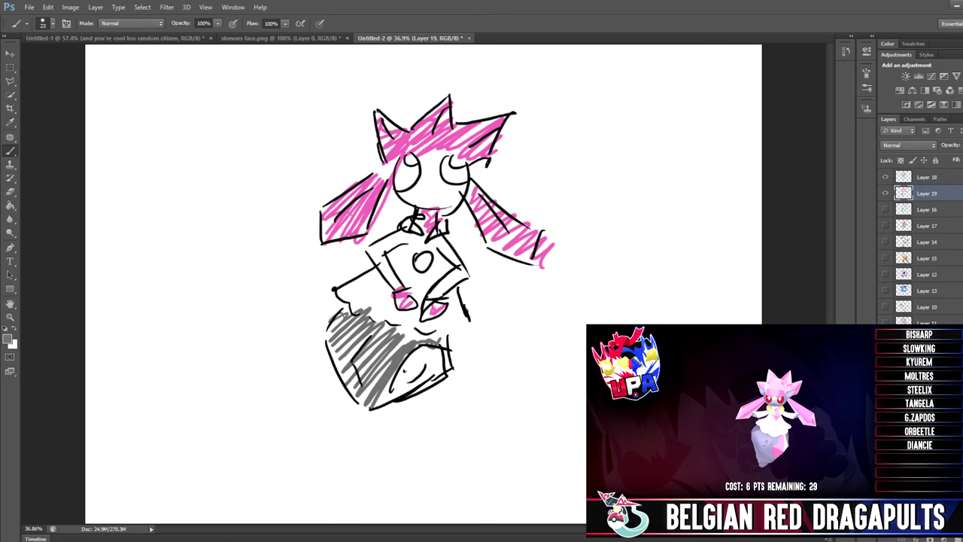
Step: Shade Diancie's face grey and colour both eyes with red df0000
{"action": "mouse_move", "coordinate": [419, 160]}
{"action": "left_mouse_down"}
{"action": "mouse_move", "coordinate": [438, 153]}
{"action": "mouse_move", "coordinate": [411, 187]}
{"action": "mouse_move", "coordinate": [443, 203]}
{"action": "mouse_move", "coordinate": [463, 197]}
{"action": "left_mouse_up"}
{"action": "left_click", "coordinate": [7, 339]}
{"action": "left_click", "coordinate": [464, 97]}
{"action": "key", "text": "Return"}
{"action": "mouse_move", "coordinate": [402, 161]}
{"action": "left_mouse_down"}
{"action": "mouse_move", "coordinate": [416, 182]}
{"action": "mouse_move", "coordinate": [403, 189]}
{"action": "left_mouse_up"}
{"action": "left_click_drag", "start_coordinate": [450, 170], "coordinate": [462, 179]}
Step: Set the foreground colour to a pinkish red with red 255 and blue 128
{"action": "left_click", "coordinate": [8, 338]}
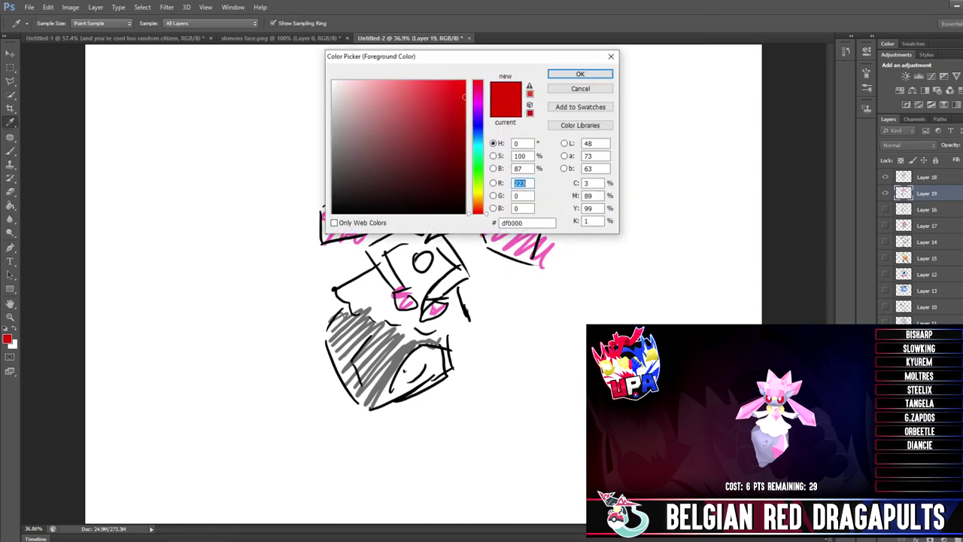
{"action": "type", "text": "255"}
{"action": "key", "text": "Tab"}
{"action": "key", "text": "Tab"}
{"action": "type", "text": "128"}
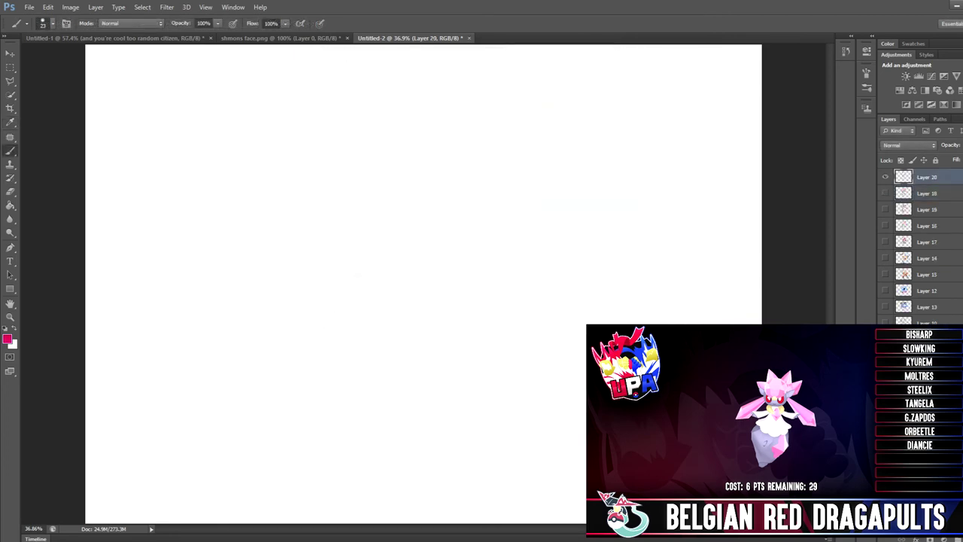
Step: Draw Electivire's two round-tipped antennae and the curved top of its head in black
{"action": "key", "text": "d"}
{"action": "left_click_drag", "start_coordinate": [445, 166], "coordinate": [451, 168]}
{"action": "mouse_move", "coordinate": [323, 189]}
{"action": "left_mouse_down"}
{"action": "mouse_move", "coordinate": [366, 175]}
{"action": "mouse_move", "coordinate": [325, 194]}
{"action": "mouse_move", "coordinate": [379, 208]}
{"action": "left_mouse_up"}
{"action": "left_click_drag", "start_coordinate": [449, 170], "coordinate": [440, 191]}
{"action": "mouse_move", "coordinate": [465, 174]}
{"action": "left_mouse_down"}
{"action": "mouse_move", "coordinate": [462, 194]}
{"action": "mouse_move", "coordinate": [373, 201]}
{"action": "mouse_move", "coordinate": [331, 246]}
{"action": "mouse_move", "coordinate": [510, 214]}
{"action": "left_mouse_up"}
Step: Draw Electivire's jagged cheek fur, a frowning mouth with teeth and the band across one side of the face
{"action": "mouse_move", "coordinate": [331, 248]}
{"action": "left_mouse_down"}
{"action": "mouse_move", "coordinate": [313, 273]}
{"action": "mouse_move", "coordinate": [346, 298]}
{"action": "mouse_move", "coordinate": [390, 307]}
{"action": "left_mouse_up"}
{"action": "mouse_move", "coordinate": [417, 276]}
{"action": "left_mouse_down"}
{"action": "mouse_move", "coordinate": [397, 304]}
{"action": "mouse_move", "coordinate": [478, 266]}
{"action": "left_mouse_up"}
{"action": "left_click_drag", "start_coordinate": [394, 285], "coordinate": [399, 263]}
{"action": "mouse_move", "coordinate": [398, 263]}
{"action": "left_mouse_down"}
{"action": "mouse_move", "coordinate": [477, 254]}
{"action": "mouse_move", "coordinate": [476, 268]}
{"action": "mouse_move", "coordinate": [409, 276]}
{"action": "left_mouse_up"}
{"action": "mouse_move", "coordinate": [439, 258]}
{"action": "left_mouse_down"}
{"action": "mouse_move", "coordinate": [462, 256]}
{"action": "mouse_move", "coordinate": [460, 269]}
{"action": "mouse_move", "coordinate": [510, 280]}
{"action": "left_mouse_up"}
{"action": "mouse_move", "coordinate": [516, 208]}
{"action": "left_mouse_down"}
{"action": "mouse_move", "coordinate": [551, 228]}
{"action": "mouse_move", "coordinate": [504, 285]}
{"action": "left_mouse_up"}
{"action": "left_click_drag", "start_coordinate": [346, 227], "coordinate": [397, 221]}
{"action": "left_click_drag", "start_coordinate": [337, 246], "coordinate": [391, 242]}
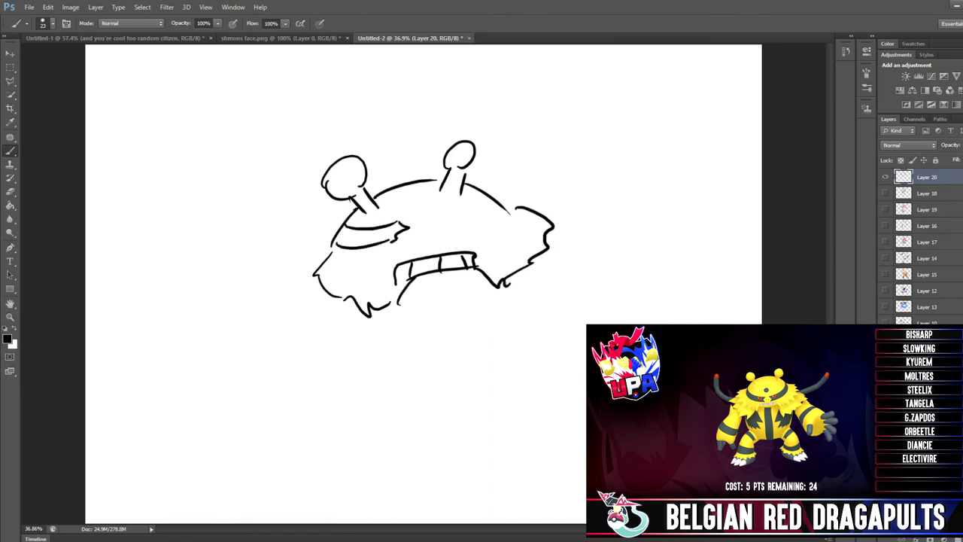
Step: Draw Electivire's two angry eyes with pupils and a small circle on the forehead
{"action": "mouse_move", "coordinate": [445, 209]}
{"action": "left_mouse_down"}
{"action": "mouse_move", "coordinate": [481, 198]}
{"action": "mouse_move", "coordinate": [467, 229]}
{"action": "mouse_move", "coordinate": [504, 208]}
{"action": "mouse_move", "coordinate": [487, 197]}
{"action": "left_mouse_up"}
{"action": "mouse_move", "coordinate": [420, 195]}
{"action": "left_mouse_down"}
{"action": "mouse_move", "coordinate": [423, 213]}
{"action": "mouse_move", "coordinate": [418, 196]}
{"action": "left_mouse_up"}
{"action": "left_click_drag", "start_coordinate": [370, 239], "coordinate": [394, 234]}
{"action": "left_click_drag", "start_coordinate": [453, 224], "coordinate": [477, 204]}
{"action": "left_click_drag", "start_coordinate": [385, 227], "coordinate": [391, 233]}
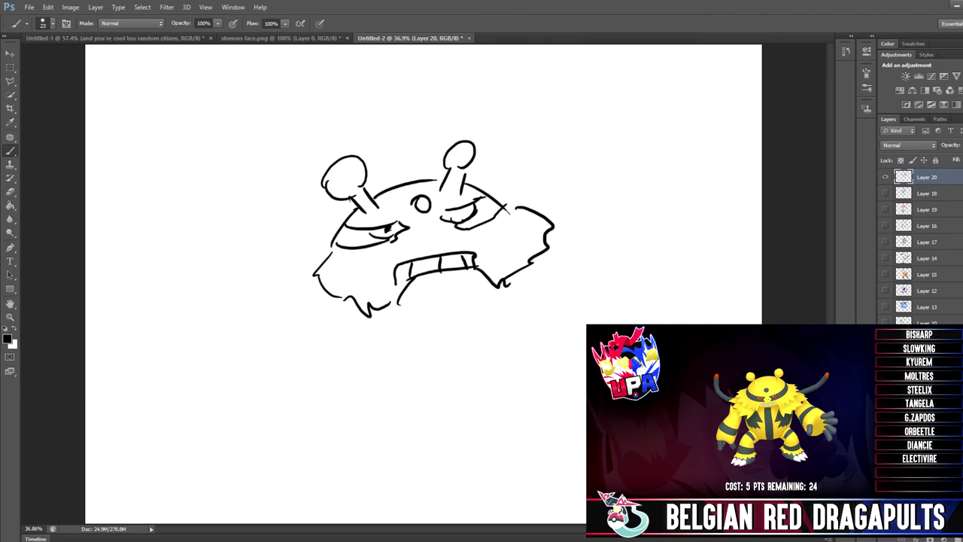
{"action": "left_click_drag", "start_coordinate": [467, 206], "coordinate": [462, 208]}
Step: Draw Electivire's raised rounded hand with fingers, a jagged wrist edge and a zigzag-filled dark band
{"action": "mouse_move", "coordinate": [229, 301]}
{"action": "left_mouse_down"}
{"action": "mouse_move", "coordinate": [200, 290]}
{"action": "mouse_move", "coordinate": [265, 211]}
{"action": "mouse_move", "coordinate": [280, 272]}
{"action": "left_mouse_up"}
{"action": "mouse_move", "coordinate": [217, 223]}
{"action": "left_mouse_down"}
{"action": "mouse_move", "coordinate": [236, 190]}
{"action": "mouse_move", "coordinate": [240, 212]}
{"action": "mouse_move", "coordinate": [284, 204]}
{"action": "mouse_move", "coordinate": [276, 218]}
{"action": "mouse_move", "coordinate": [293, 208]}
{"action": "left_mouse_up"}
{"action": "left_click_drag", "start_coordinate": [292, 212], "coordinate": [274, 280]}
{"action": "left_click_drag", "start_coordinate": [203, 287], "coordinate": [209, 308]}
{"action": "mouse_move", "coordinate": [212, 301]}
{"action": "left_mouse_down"}
{"action": "mouse_move", "coordinate": [230, 310]}
{"action": "mouse_move", "coordinate": [276, 295]}
{"action": "left_mouse_up"}
{"action": "left_click_drag", "start_coordinate": [280, 280], "coordinate": [275, 296]}
{"action": "mouse_move", "coordinate": [212, 263]}
{"action": "left_mouse_down"}
{"action": "mouse_move", "coordinate": [275, 261]}
{"action": "mouse_move", "coordinate": [272, 236]}
{"action": "left_mouse_up"}
{"action": "mouse_move", "coordinate": [205, 258]}
{"action": "left_mouse_down"}
{"action": "mouse_move", "coordinate": [215, 244]}
{"action": "mouse_move", "coordinate": [237, 261]}
{"action": "mouse_move", "coordinate": [268, 244]}
{"action": "mouse_move", "coordinate": [284, 261]}
{"action": "left_mouse_up"}
Step: Connect the raised hand with an arm and draw jagged shoulder fur on both sides below the head
{"action": "mouse_move", "coordinate": [212, 289]}
{"action": "left_mouse_down"}
{"action": "mouse_move", "coordinate": [216, 316]}
{"action": "mouse_move", "coordinate": [278, 299]}
{"action": "mouse_move", "coordinate": [301, 349]}
{"action": "left_mouse_up"}
{"action": "left_click_drag", "start_coordinate": [276, 298], "coordinate": [325, 327]}
{"action": "left_click_drag", "start_coordinate": [317, 292], "coordinate": [300, 325]}
{"action": "mouse_move", "coordinate": [307, 320]}
{"action": "left_mouse_down"}
{"action": "mouse_move", "coordinate": [357, 331]}
{"action": "mouse_move", "coordinate": [345, 344]}
{"action": "mouse_move", "coordinate": [393, 337]}
{"action": "left_mouse_up"}
{"action": "mouse_move", "coordinate": [544, 259]}
{"action": "left_mouse_down"}
{"action": "mouse_move", "coordinate": [558, 328]}
{"action": "mouse_move", "coordinate": [498, 319]}
{"action": "left_mouse_up"}
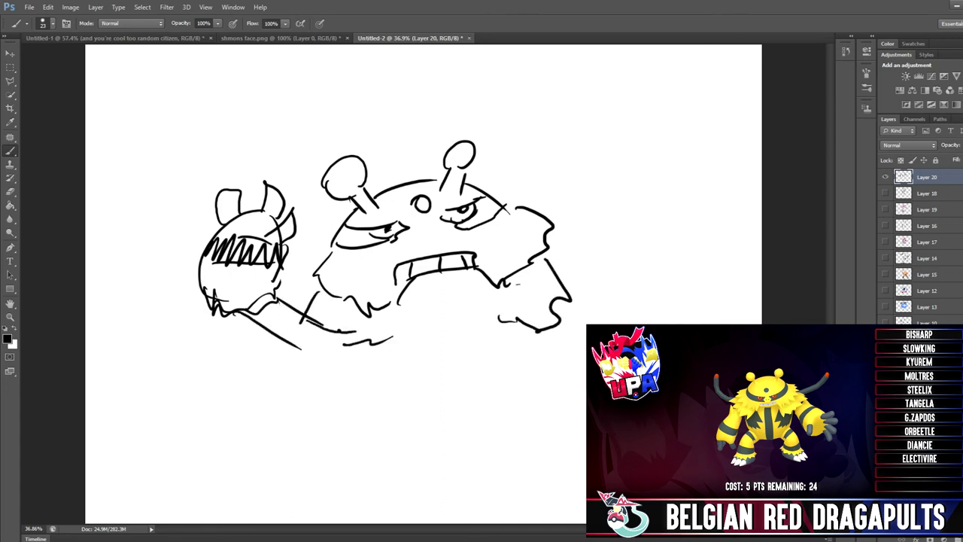
Step: Draw Electivire's lowered arm, the underside of the raised arm and both sides of the torso
{"action": "left_click_drag", "start_coordinate": [569, 298], "coordinate": [592, 324]}
{"action": "left_click_drag", "start_coordinate": [534, 331], "coordinate": [587, 367]}
{"action": "left_click_drag", "start_coordinate": [236, 314], "coordinate": [269, 366]}
{"action": "mouse_move", "coordinate": [276, 301]}
{"action": "left_mouse_down"}
{"action": "mouse_move", "coordinate": [300, 340]}
{"action": "mouse_move", "coordinate": [295, 330]}
{"action": "mouse_move", "coordinate": [372, 346]}
{"action": "mouse_move", "coordinate": [358, 402]}
{"action": "left_mouse_up"}
{"action": "mouse_move", "coordinate": [536, 335]}
{"action": "left_mouse_down"}
{"action": "mouse_move", "coordinate": [541, 371]}
{"action": "mouse_move", "coordinate": [516, 388]}
{"action": "left_mouse_up"}
Step: Draw dark scribble-filled jagged stripes on both sides of Electivire's chest
{"action": "mouse_move", "coordinate": [395, 323]}
{"action": "left_mouse_down"}
{"action": "mouse_move", "coordinate": [385, 364]}
{"action": "mouse_move", "coordinate": [357, 389]}
{"action": "left_mouse_up"}
{"action": "mouse_move", "coordinate": [402, 332]}
{"action": "left_mouse_down"}
{"action": "mouse_move", "coordinate": [362, 353]}
{"action": "mouse_move", "coordinate": [406, 358]}
{"action": "left_mouse_up"}
{"action": "mouse_move", "coordinate": [524, 352]}
{"action": "left_mouse_down"}
{"action": "mouse_move", "coordinate": [480, 327]}
{"action": "mouse_move", "coordinate": [502, 287]}
{"action": "left_mouse_up"}
{"action": "mouse_move", "coordinate": [492, 301]}
{"action": "left_mouse_down"}
{"action": "mouse_move", "coordinate": [516, 321]}
{"action": "mouse_move", "coordinate": [522, 349]}
{"action": "left_mouse_up"}
{"action": "left_click_drag", "start_coordinate": [512, 346], "coordinate": [529, 359]}
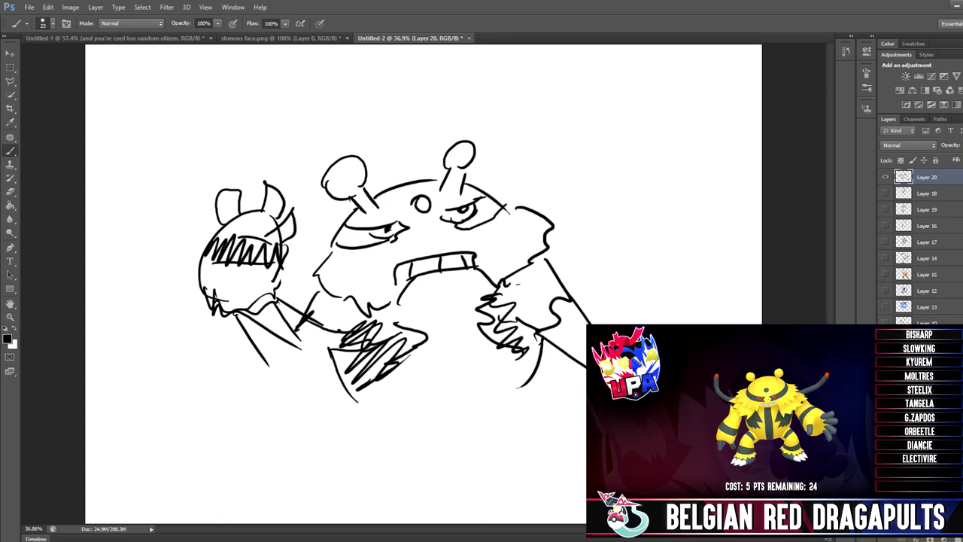
Step: Draw a dark-filled stripe down the middle of Electivire's chest and close the lower edge of the belly
{"action": "left_click_drag", "start_coordinate": [427, 280], "coordinate": [438, 381]}
{"action": "mouse_move", "coordinate": [456, 272]}
{"action": "left_mouse_down"}
{"action": "mouse_move", "coordinate": [472, 388]}
{"action": "mouse_move", "coordinate": [429, 309]}
{"action": "mouse_move", "coordinate": [453, 401]}
{"action": "left_mouse_up"}
{"action": "left_click_drag", "start_coordinate": [352, 392], "coordinate": [419, 415]}
{"action": "left_click_drag", "start_coordinate": [534, 386], "coordinate": [498, 409]}
Step: Draw Electivire's two legs with scribble-filled dark ankle bands and feet
{"action": "left_click_drag", "start_coordinate": [387, 417], "coordinate": [368, 449]}
{"action": "left_click_drag", "start_coordinate": [447, 427], "coordinate": [386, 465]}
{"action": "mouse_move", "coordinate": [372, 428]}
{"action": "left_mouse_down"}
{"action": "mouse_move", "coordinate": [355, 461]}
{"action": "mouse_move", "coordinate": [368, 497]}
{"action": "left_mouse_up"}
{"action": "mouse_move", "coordinate": [408, 459]}
{"action": "left_mouse_down"}
{"action": "mouse_move", "coordinate": [426, 499]}
{"action": "mouse_move", "coordinate": [349, 522]}
{"action": "mouse_move", "coordinate": [411, 482]}
{"action": "left_mouse_up"}
{"action": "mouse_move", "coordinate": [365, 508]}
{"action": "left_mouse_down"}
{"action": "mouse_move", "coordinate": [424, 504]}
{"action": "mouse_move", "coordinate": [411, 484]}
{"action": "left_mouse_up"}
{"action": "left_click_drag", "start_coordinate": [459, 430], "coordinate": [499, 442]}
{"action": "left_click_drag", "start_coordinate": [509, 406], "coordinate": [562, 432]}
{"action": "left_click_drag", "start_coordinate": [509, 448], "coordinate": [512, 503]}
{"action": "mouse_move", "coordinate": [558, 436]}
{"action": "left_mouse_down"}
{"action": "mouse_move", "coordinate": [560, 500]}
{"action": "mouse_move", "coordinate": [533, 519]}
{"action": "mouse_move", "coordinate": [579, 509]}
{"action": "left_mouse_up"}
{"action": "left_click_drag", "start_coordinate": [573, 509], "coordinate": [574, 520]}
{"action": "left_click_drag", "start_coordinate": [511, 476], "coordinate": [558, 474]}
{"action": "mouse_move", "coordinate": [510, 498]}
{"action": "left_mouse_down"}
{"action": "mouse_move", "coordinate": [555, 488]}
{"action": "mouse_move", "coordinate": [533, 478]}
{"action": "left_mouse_up"}
{"action": "mouse_move", "coordinate": [518, 496]}
{"action": "left_mouse_down"}
{"action": "mouse_move", "coordinate": [557, 478]}
{"action": "mouse_move", "coordinate": [558, 497]}
{"action": "left_mouse_up"}
Step: Draw Electivire's two long curving tails, one out to each side of the lower body
{"action": "mouse_move", "coordinate": [359, 421]}
{"action": "left_mouse_down"}
{"action": "mouse_move", "coordinate": [310, 412]}
{"action": "mouse_move", "coordinate": [200, 461]}
{"action": "mouse_move", "coordinate": [226, 442]}
{"action": "mouse_move", "coordinate": [297, 428]}
{"action": "mouse_move", "coordinate": [369, 443]}
{"action": "left_mouse_up"}
{"action": "left_click_drag", "start_coordinate": [539, 379], "coordinate": [586, 400]}
{"action": "left_click_drag", "start_coordinate": [515, 400], "coordinate": [586, 425]}
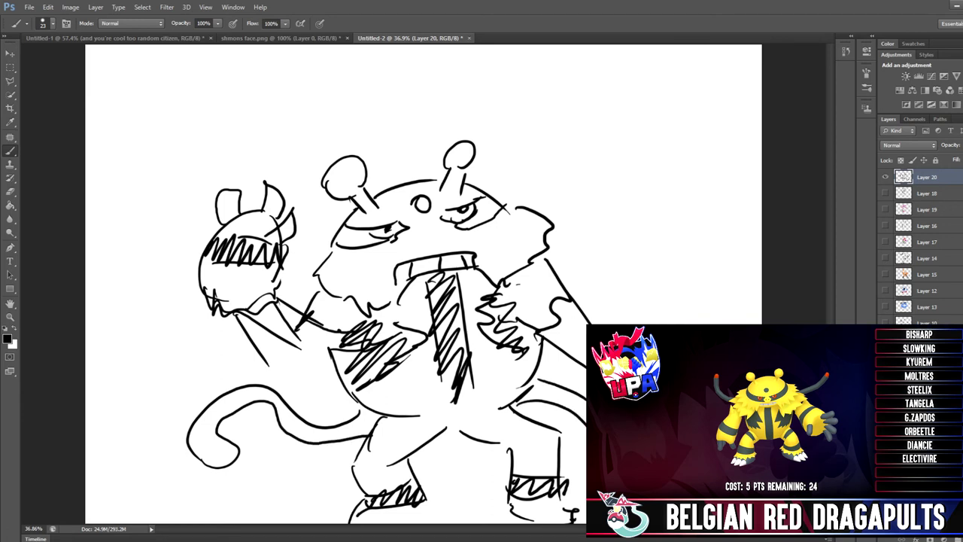
Step: Choose a bright yellow foreground colour and add a new colour layer directly beneath the Electivire line art
{"action": "left_click", "coordinate": [7, 339]}
{"action": "left_click_drag", "start_coordinate": [477, 188], "coordinate": [477, 194]}
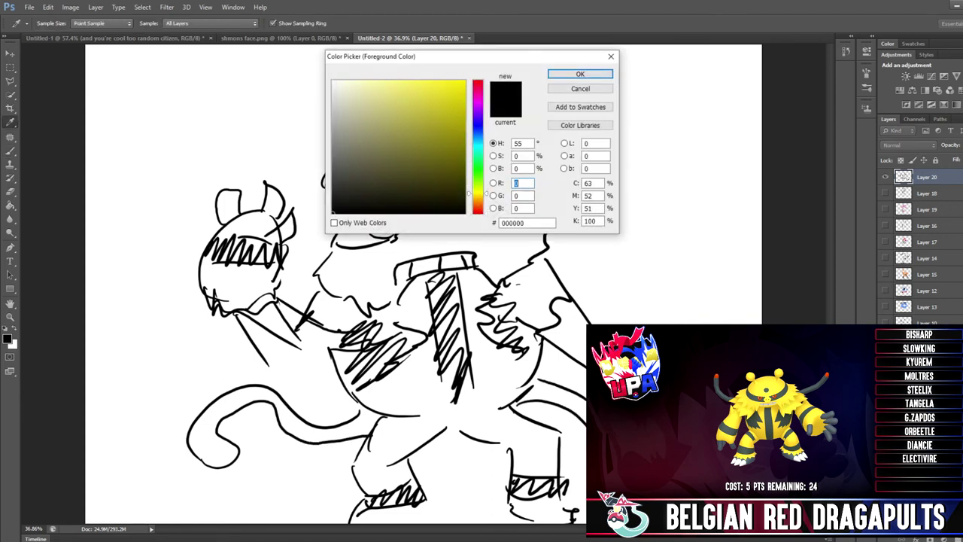
{"action": "left_click", "coordinate": [460, 84]}
{"action": "left_click", "coordinate": [580, 74]}
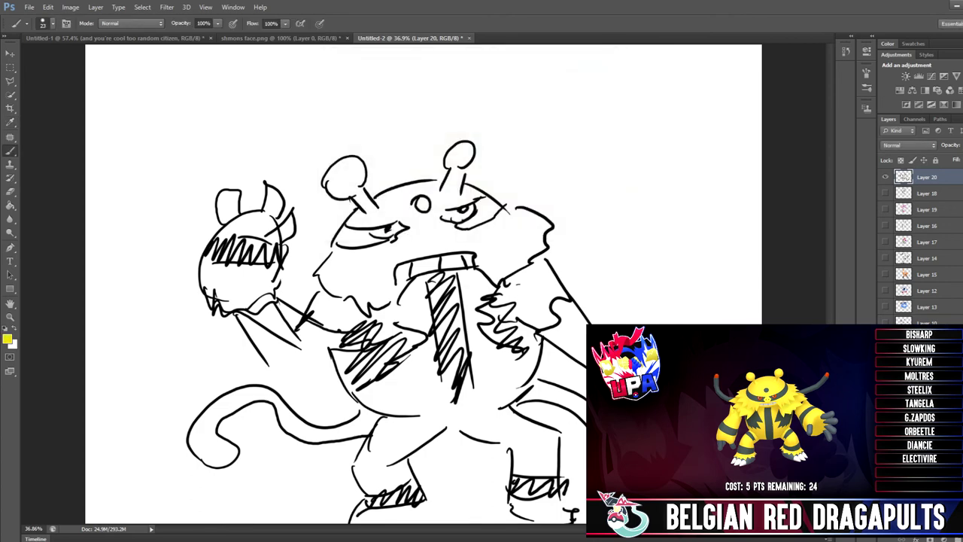
{"action": "key", "text": "ctrl+shift+alt+n"}
{"action": "mouse_move", "coordinate": [366, 220]}
{"action": "left_mouse_down"}
{"action": "mouse_move", "coordinate": [383, 198]}
{"action": "mouse_move", "coordinate": [419, 189]}
{"action": "mouse_move", "coordinate": [376, 217]}
{"action": "left_mouse_up"}
{"action": "left_click_drag", "start_coordinate": [927, 177], "coordinate": [927, 194]}
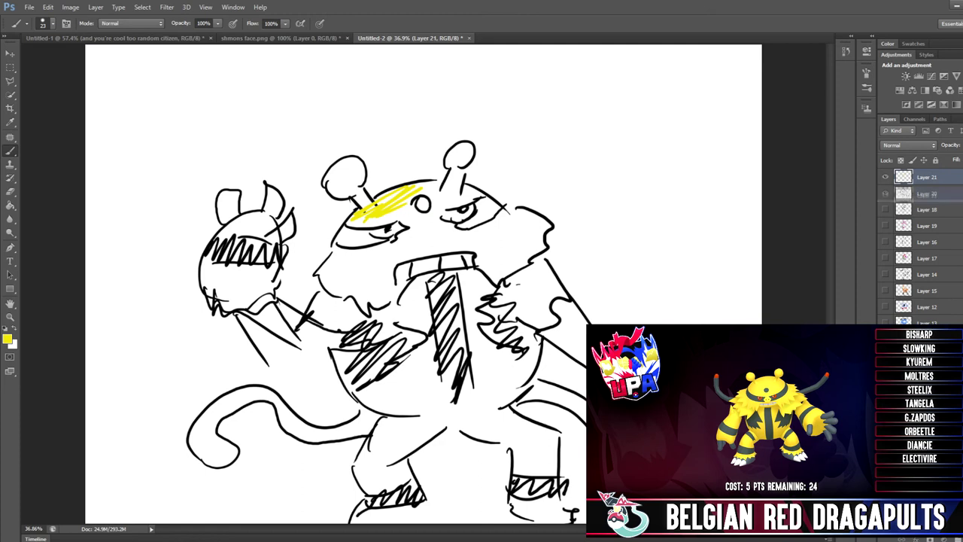
{"action": "key", "text": "ctrl+bracketleft"}
Step: Shade Electivire's head, antennae, torso, arms, raised hand and legs with loose yellow hatching
{"action": "mouse_move", "coordinate": [407, 194]}
{"action": "left_mouse_down"}
{"action": "mouse_move", "coordinate": [352, 196]}
{"action": "mouse_move", "coordinate": [360, 170]}
{"action": "mouse_move", "coordinate": [329, 178]}
{"action": "left_mouse_up"}
{"action": "mouse_move", "coordinate": [369, 219]}
{"action": "left_mouse_down"}
{"action": "mouse_move", "coordinate": [414, 218]}
{"action": "mouse_move", "coordinate": [444, 202]}
{"action": "mouse_move", "coordinate": [463, 155]}
{"action": "mouse_move", "coordinate": [460, 202]}
{"action": "mouse_move", "coordinate": [391, 248]}
{"action": "mouse_move", "coordinate": [338, 259]}
{"action": "mouse_move", "coordinate": [335, 284]}
{"action": "mouse_move", "coordinate": [384, 299]}
{"action": "mouse_move", "coordinate": [436, 248]}
{"action": "mouse_move", "coordinate": [534, 226]}
{"action": "mouse_move", "coordinate": [519, 263]}
{"action": "mouse_move", "coordinate": [493, 255]}
{"action": "mouse_move", "coordinate": [546, 317]}
{"action": "mouse_move", "coordinate": [560, 310]}
{"action": "mouse_move", "coordinate": [583, 354]}
{"action": "left_mouse_up"}
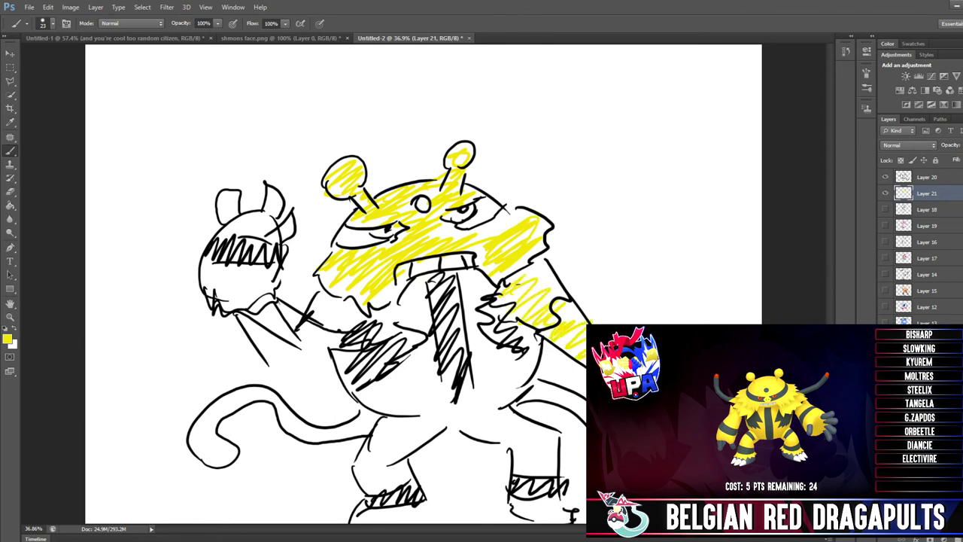
{"action": "mouse_move", "coordinate": [472, 280]}
{"action": "left_mouse_down"}
{"action": "mouse_move", "coordinate": [461, 278]}
{"action": "mouse_move", "coordinate": [500, 387]}
{"action": "mouse_move", "coordinate": [489, 418]}
{"action": "mouse_move", "coordinate": [527, 437]}
{"action": "mouse_move", "coordinate": [556, 474]}
{"action": "left_mouse_up"}
{"action": "mouse_move", "coordinate": [400, 314]}
{"action": "left_mouse_down"}
{"action": "mouse_move", "coordinate": [414, 305]}
{"action": "mouse_move", "coordinate": [369, 328]}
{"action": "mouse_move", "coordinate": [316, 310]}
{"action": "mouse_move", "coordinate": [308, 298]}
{"action": "left_mouse_up"}
{"action": "mouse_move", "coordinate": [380, 353]}
{"action": "left_mouse_down"}
{"action": "mouse_move", "coordinate": [421, 395]}
{"action": "mouse_move", "coordinate": [440, 440]}
{"action": "mouse_move", "coordinate": [380, 451]}
{"action": "mouse_move", "coordinate": [406, 478]}
{"action": "left_mouse_up"}
{"action": "left_click_drag", "start_coordinate": [455, 410], "coordinate": [389, 489]}
{"action": "mouse_move", "coordinate": [222, 235]}
{"action": "left_mouse_down"}
{"action": "mouse_move", "coordinate": [279, 214]}
{"action": "mouse_move", "coordinate": [211, 278]}
{"action": "mouse_move", "coordinate": [256, 301]}
{"action": "mouse_move", "coordinate": [308, 361]}
{"action": "left_mouse_up"}
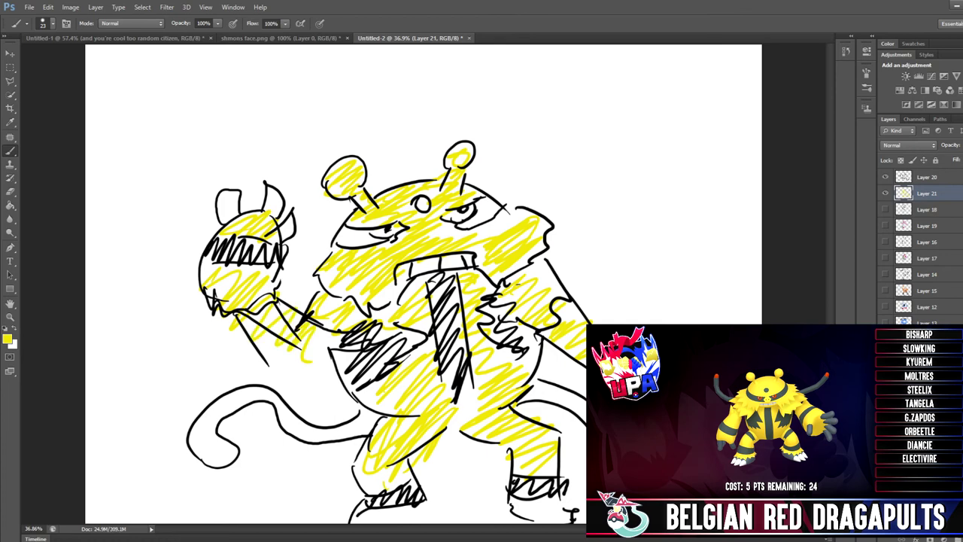
Step: Switch the foreground colour to a dark grey and shade both of Electivire's tails
{"action": "left_click", "coordinate": [10, 317]}
{"action": "left_click", "coordinate": [5, 329]}
{"action": "left_click", "coordinate": [7, 340]}
{"action": "left_click", "coordinate": [345, 174]}
{"action": "left_click_drag", "start_coordinate": [345, 174], "coordinate": [333, 160]}
{"action": "left_click", "coordinate": [333, 81]}
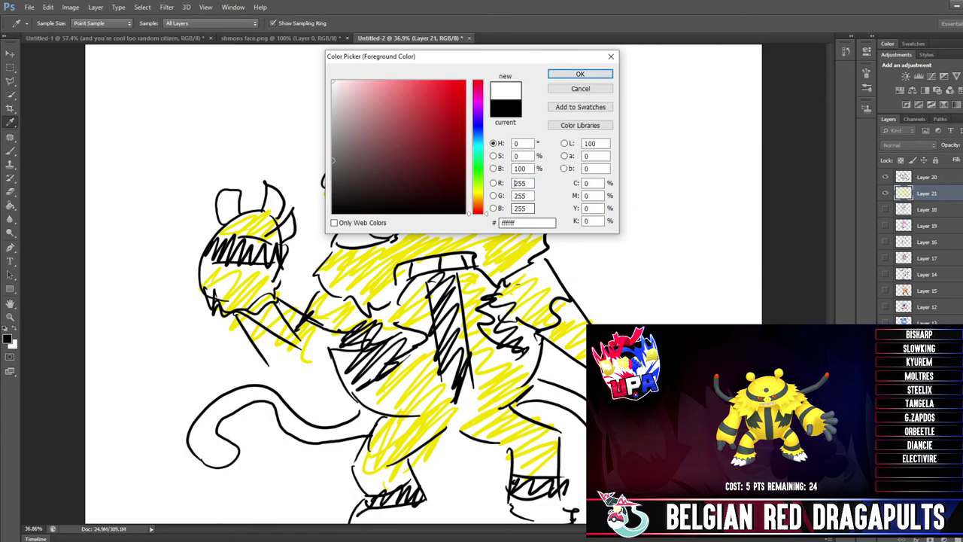
{"action": "key", "text": "Return"}
{"action": "key", "text": "z"}
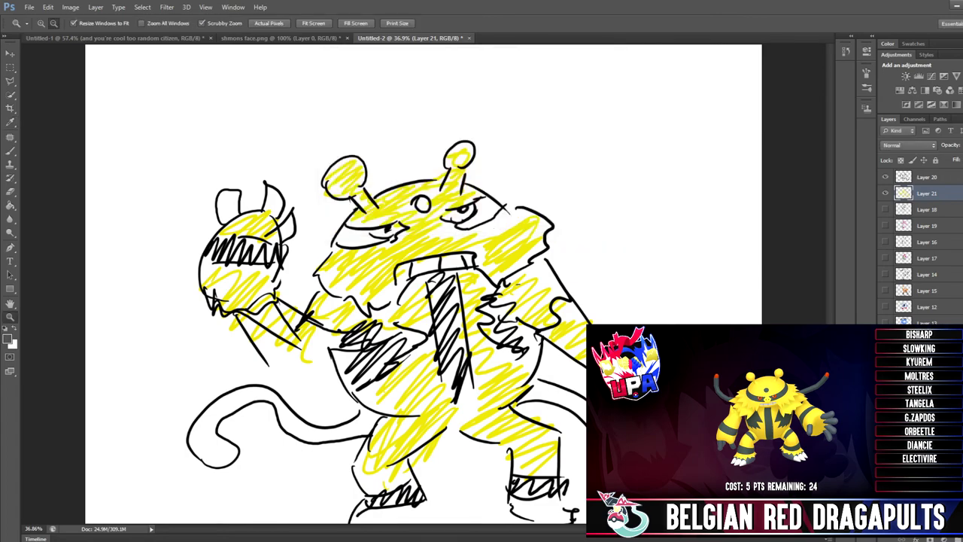
{"action": "key", "text": "b"}
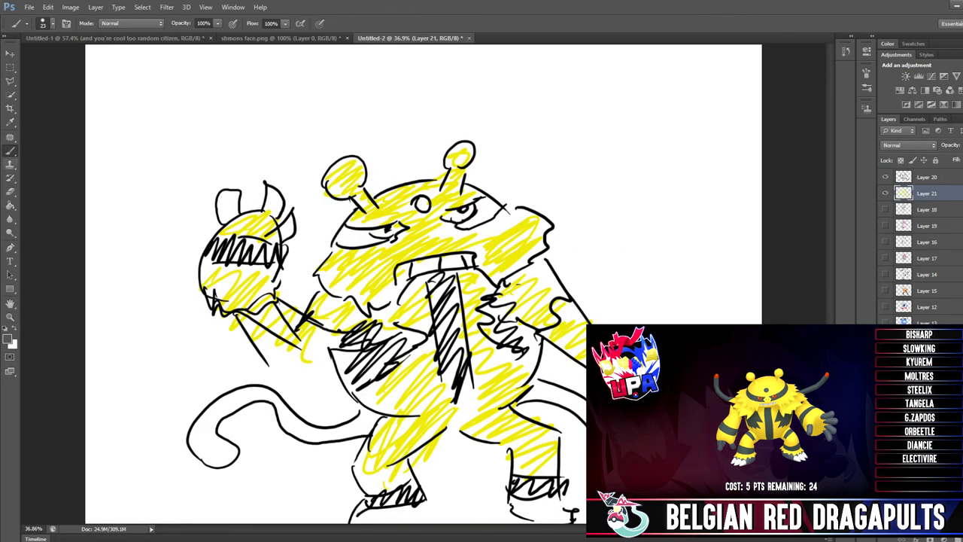
{"action": "mouse_move", "coordinate": [229, 452]}
{"action": "left_mouse_down"}
{"action": "mouse_move", "coordinate": [197, 410]}
{"action": "mouse_move", "coordinate": [252, 388]}
{"action": "mouse_move", "coordinate": [358, 427]}
{"action": "mouse_move", "coordinate": [394, 418]}
{"action": "left_mouse_up"}
{"action": "left_click_drag", "start_coordinate": [531, 385], "coordinate": [586, 419]}
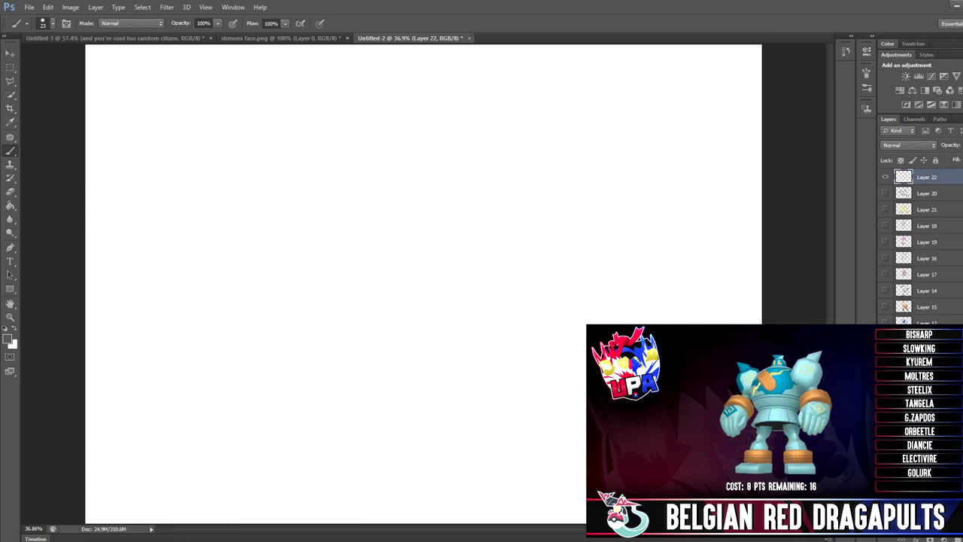
Step: Reset the foreground colour to black and outline Golurk's rounded torso with a small head crest on Layer 22
{"action": "key", "text": "d"}
{"action": "mouse_move", "coordinate": [397, 157]}
{"action": "left_mouse_down"}
{"action": "mouse_move", "coordinate": [419, 140]}
{"action": "mouse_move", "coordinate": [437, 167]}
{"action": "mouse_move", "coordinate": [393, 174]}
{"action": "left_mouse_up"}
{"action": "mouse_move", "coordinate": [393, 174]}
{"action": "left_mouse_down"}
{"action": "mouse_move", "coordinate": [318, 290]}
{"action": "mouse_move", "coordinate": [350, 314]}
{"action": "left_mouse_up"}
{"action": "mouse_move", "coordinate": [442, 171]}
{"action": "left_mouse_down"}
{"action": "mouse_move", "coordinate": [495, 236]}
{"action": "mouse_move", "coordinate": [491, 278]}
{"action": "left_mouse_up"}
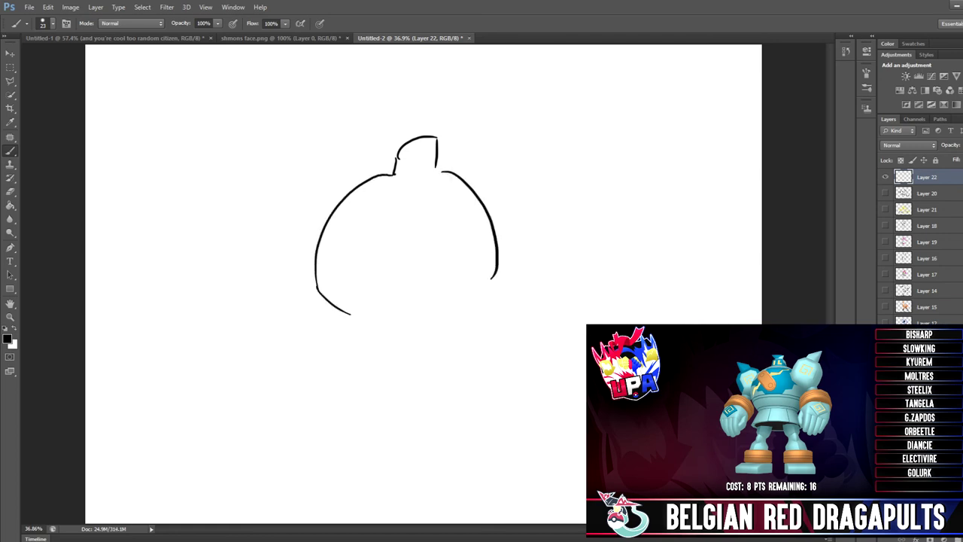
Step: Draw a diagonal strap with two round studs across Golurk's torso and a jagged crack extending from both sides
{"action": "left_click_drag", "start_coordinate": [368, 205], "coordinate": [425, 283]}
{"action": "mouse_move", "coordinate": [395, 189]}
{"action": "left_mouse_down"}
{"action": "mouse_move", "coordinate": [368, 212]}
{"action": "mouse_move", "coordinate": [465, 262]}
{"action": "mouse_move", "coordinate": [455, 280]}
{"action": "left_mouse_up"}
{"action": "left_click_drag", "start_coordinate": [398, 209], "coordinate": [396, 211]}
{"action": "left_click_drag", "start_coordinate": [443, 263], "coordinate": [442, 264]}
{"action": "left_click_drag", "start_coordinate": [418, 202], "coordinate": [449, 177]}
{"action": "left_click_drag", "start_coordinate": [420, 209], "coordinate": [457, 199]}
{"action": "mouse_move", "coordinate": [372, 224]}
{"action": "left_mouse_down"}
{"action": "mouse_move", "coordinate": [338, 272]}
{"action": "mouse_move", "coordinate": [381, 244]}
{"action": "mouse_move", "coordinate": [368, 243]}
{"action": "left_mouse_up"}
Step: Draw Golurk's large round shoulder beside the torso, topped with a pointed horn containing a spiral
{"action": "left_click_drag", "start_coordinate": [466, 179], "coordinate": [553, 209]}
{"action": "mouse_move", "coordinate": [519, 159]}
{"action": "left_mouse_down"}
{"action": "mouse_move", "coordinate": [553, 130]}
{"action": "mouse_move", "coordinate": [547, 174]}
{"action": "mouse_move", "coordinate": [547, 156]}
{"action": "left_mouse_up"}
{"action": "left_click_drag", "start_coordinate": [498, 275], "coordinate": [565, 239]}
{"action": "left_click_drag", "start_coordinate": [553, 202], "coordinate": [559, 239]}
Step: Draw the arm below the spiral-horned shoulder with a wide cuff and the start of the hand
{"action": "left_click_drag", "start_coordinate": [520, 281], "coordinate": [545, 316]}
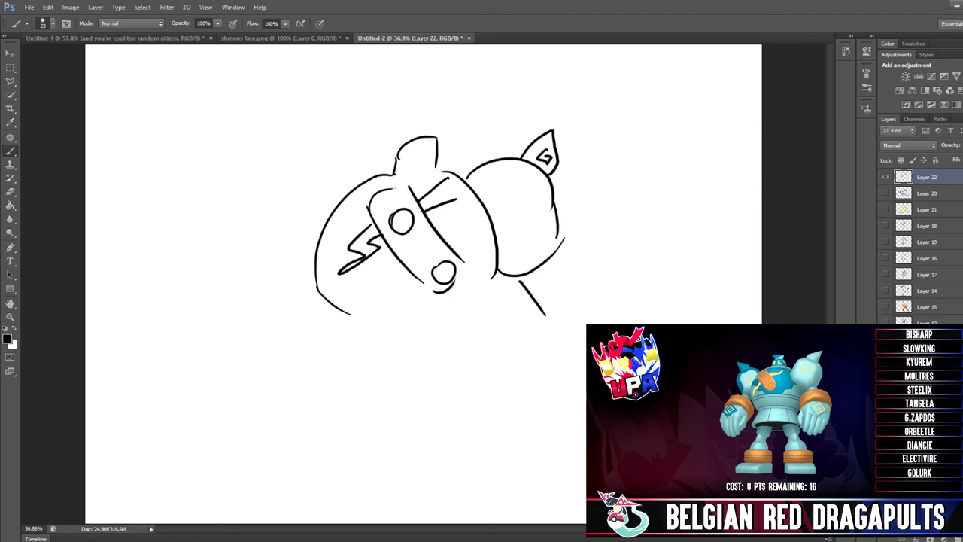
{"action": "left_click_drag", "start_coordinate": [556, 258], "coordinate": [565, 286]}
{"action": "mouse_move", "coordinate": [525, 329]}
{"action": "left_mouse_down"}
{"action": "mouse_move", "coordinate": [605, 287]}
{"action": "mouse_move", "coordinate": [527, 346]}
{"action": "left_mouse_up"}
{"action": "left_click_drag", "start_coordinate": [526, 346], "coordinate": [611, 313]}
{"action": "left_click_drag", "start_coordinate": [541, 346], "coordinate": [581, 423]}
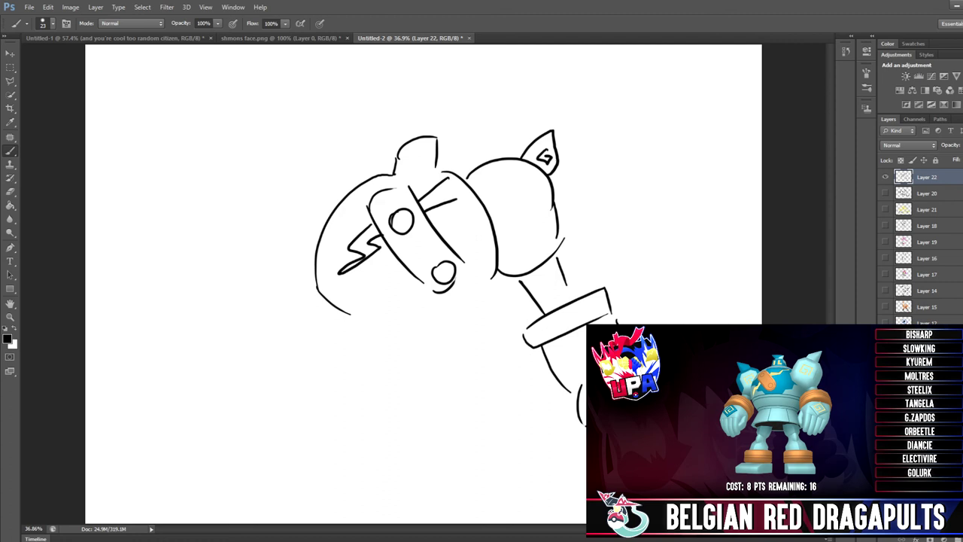
Step: Close the bottom of Golurk's torso and draw a flared pleated skirt beneath it
{"action": "left_click_drag", "start_coordinate": [497, 282], "coordinate": [422, 324]}
{"action": "mouse_move", "coordinate": [343, 311]}
{"action": "left_mouse_down"}
{"action": "mouse_move", "coordinate": [336, 325]}
{"action": "mouse_move", "coordinate": [375, 390]}
{"action": "mouse_move", "coordinate": [438, 387]}
{"action": "left_mouse_up"}
{"action": "left_click_drag", "start_coordinate": [454, 322], "coordinate": [475, 373]}
{"action": "left_click_drag", "start_coordinate": [328, 350], "coordinate": [463, 383]}
{"action": "left_click_drag", "start_coordinate": [367, 321], "coordinate": [351, 360]}
{"action": "left_click_drag", "start_coordinate": [416, 323], "coordinate": [413, 378]}
{"action": "left_click_drag", "start_coordinate": [461, 331], "coordinate": [466, 364]}
Step: Add a spiral to Golurk's head crest and draw the opposite round shoulder with its horn and upper arm edge
{"action": "mouse_move", "coordinate": [412, 146]}
{"action": "left_mouse_down"}
{"action": "mouse_move", "coordinate": [426, 156]}
{"action": "mouse_move", "coordinate": [419, 150]}
{"action": "left_mouse_up"}
{"action": "left_click_drag", "start_coordinate": [294, 169], "coordinate": [350, 192]}
{"action": "mouse_move", "coordinate": [279, 170]}
{"action": "left_mouse_down"}
{"action": "mouse_move", "coordinate": [309, 154]}
{"action": "mouse_move", "coordinate": [297, 144]}
{"action": "mouse_move", "coordinate": [292, 242]}
{"action": "mouse_move", "coordinate": [243, 264]}
{"action": "left_mouse_up"}
Step: Draw Golurk's second arm with a thick cuff, a long forearm and an angular hand
{"action": "mouse_move", "coordinate": [299, 249]}
{"action": "left_mouse_down"}
{"action": "mouse_move", "coordinate": [268, 273]}
{"action": "mouse_move", "coordinate": [279, 289]}
{"action": "left_mouse_up"}
{"action": "left_click_drag", "start_coordinate": [230, 264], "coordinate": [293, 313]}
{"action": "mouse_move", "coordinate": [220, 287]}
{"action": "left_mouse_down"}
{"action": "mouse_move", "coordinate": [198, 376]}
{"action": "mouse_move", "coordinate": [230, 411]}
{"action": "mouse_move", "coordinate": [267, 391]}
{"action": "left_mouse_up"}
{"action": "mouse_move", "coordinate": [269, 355]}
{"action": "left_mouse_down"}
{"action": "mouse_move", "coordinate": [302, 380]}
{"action": "mouse_move", "coordinate": [267, 398]}
{"action": "left_mouse_up"}
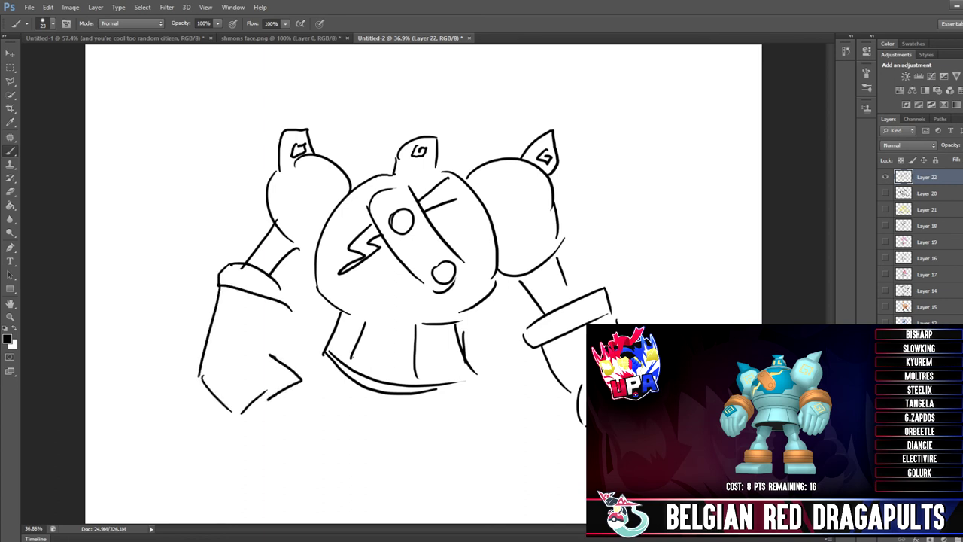
{"action": "mouse_move", "coordinate": [234, 370]}
{"action": "left_mouse_down"}
{"action": "mouse_move", "coordinate": [247, 385]}
{"action": "mouse_move", "coordinate": [274, 389]}
{"action": "left_mouse_up"}
{"action": "left_click_drag", "start_coordinate": [282, 306], "coordinate": [282, 358]}
{"action": "left_click_drag", "start_coordinate": [272, 277], "coordinate": [287, 313]}
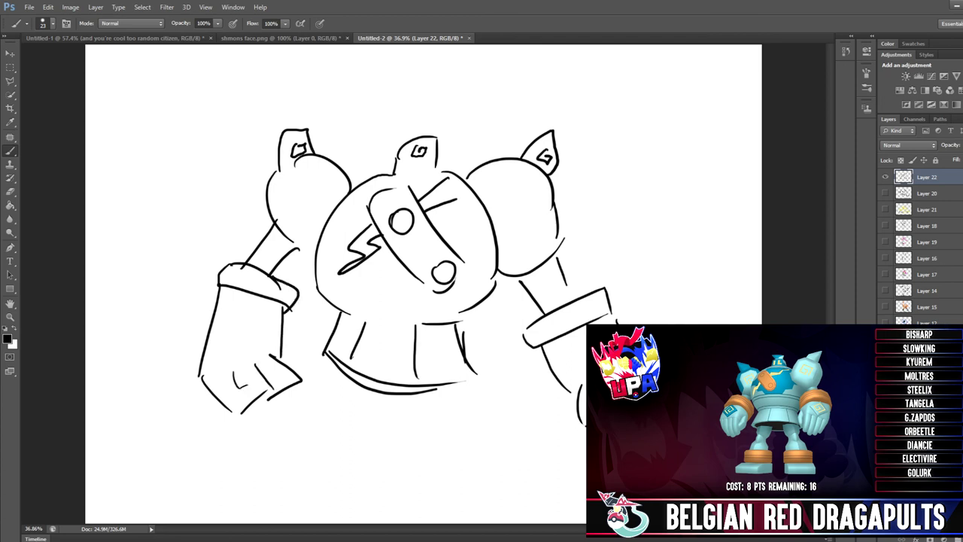
Step: Draw Golurk's two legs below the skirt with round knees, flared shins and feet
{"action": "left_click_drag", "start_coordinate": [334, 368], "coordinate": [343, 424]}
{"action": "left_click_drag", "start_coordinate": [372, 387], "coordinate": [359, 447]}
{"action": "left_click_drag", "start_coordinate": [341, 443], "coordinate": [345, 486]}
{"action": "mouse_move", "coordinate": [373, 445]}
{"action": "left_mouse_down"}
{"action": "mouse_move", "coordinate": [395, 497]}
{"action": "mouse_move", "coordinate": [337, 516]}
{"action": "mouse_move", "coordinate": [371, 519]}
{"action": "left_mouse_up"}
{"action": "left_click_drag", "start_coordinate": [425, 396], "coordinate": [434, 441]}
{"action": "mouse_move", "coordinate": [454, 393]}
{"action": "left_mouse_down"}
{"action": "mouse_move", "coordinate": [459, 430]}
{"action": "mouse_move", "coordinate": [438, 445]}
{"action": "mouse_move", "coordinate": [442, 434]}
{"action": "mouse_move", "coordinate": [441, 506]}
{"action": "left_mouse_up"}
{"action": "left_click_drag", "start_coordinate": [468, 445], "coordinate": [494, 498]}
{"action": "mouse_move", "coordinate": [438, 506]}
{"action": "left_mouse_down"}
{"action": "mouse_move", "coordinate": [495, 514]}
{"action": "mouse_move", "coordinate": [460, 522]}
{"action": "mouse_move", "coordinate": [509, 512]}
{"action": "left_mouse_up"}
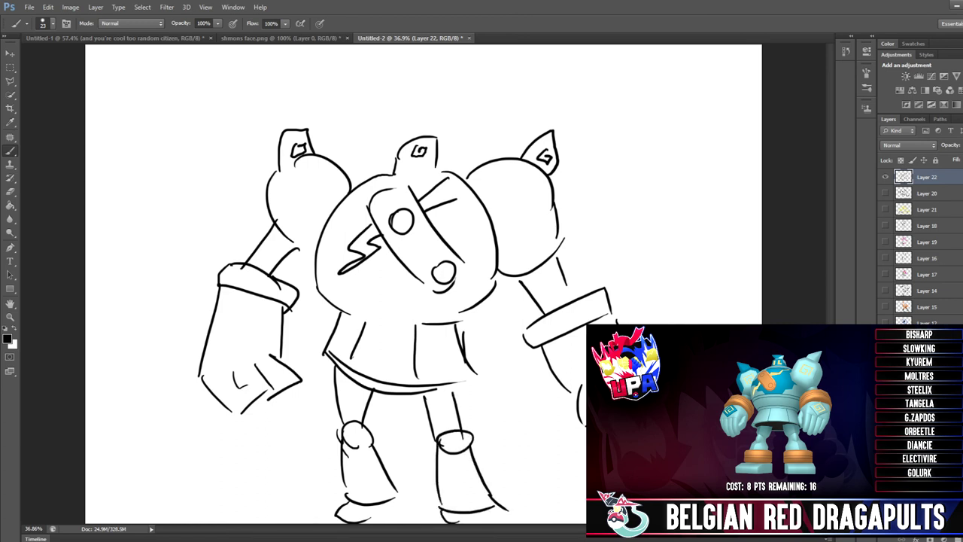
Step: Add a new layer beneath the Golurk line art and choose a turquoise foreground colour with hue 181
{"action": "key", "text": "ctrl+shift+alt+n"}
{"action": "left_click_drag", "start_coordinate": [927, 178], "coordinate": [927, 201]}
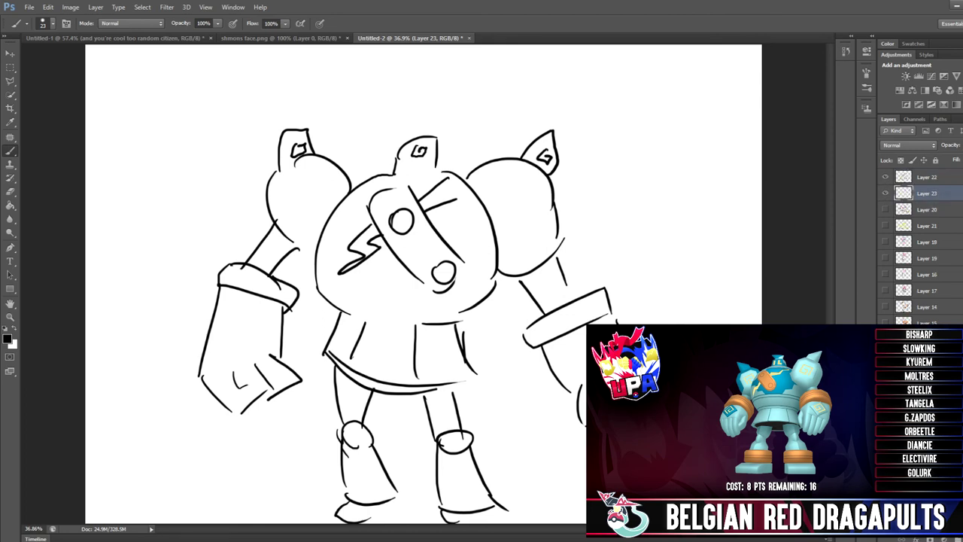
{"action": "left_click", "coordinate": [7, 338]}
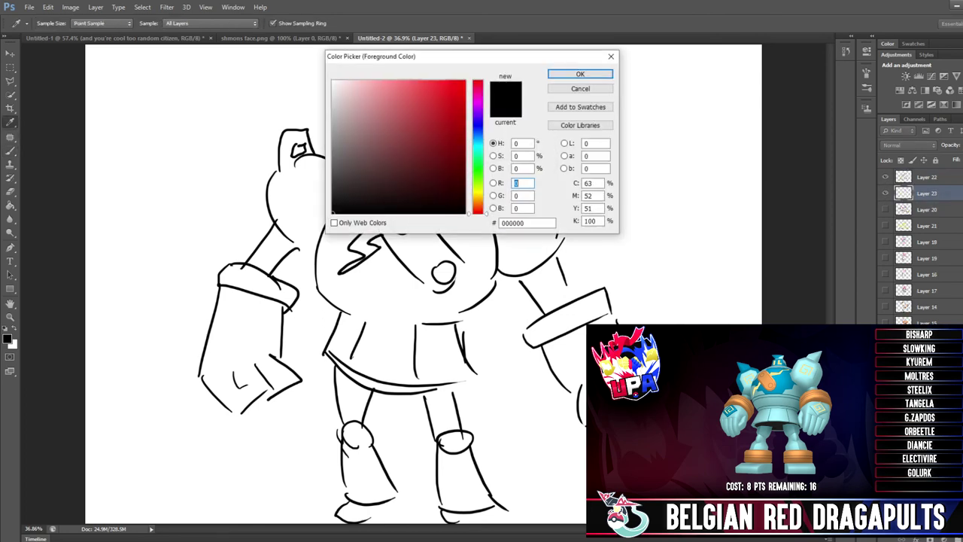
{"action": "left_click_drag", "start_coordinate": [479, 153], "coordinate": [479, 147]}
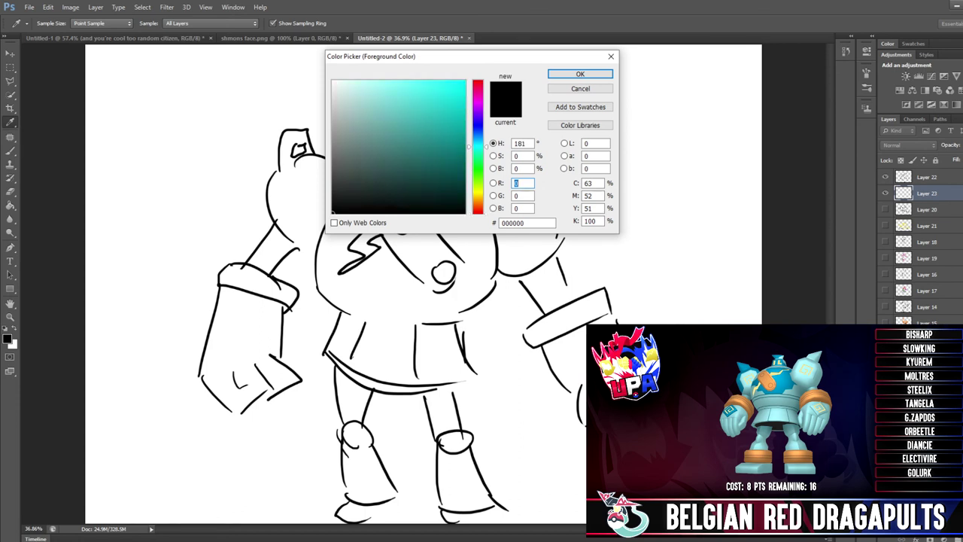
{"action": "left_click", "coordinate": [452, 101]}
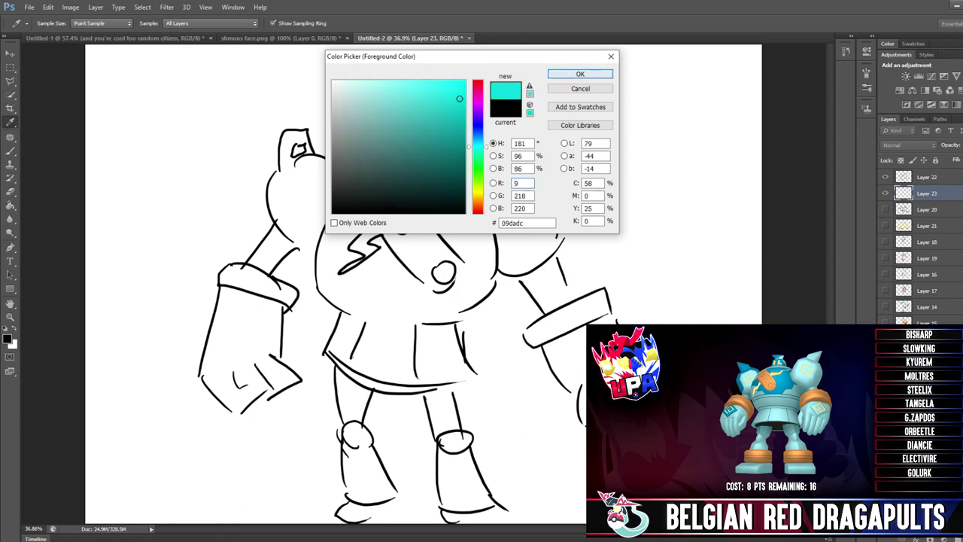
{"action": "left_click", "coordinate": [580, 74]}
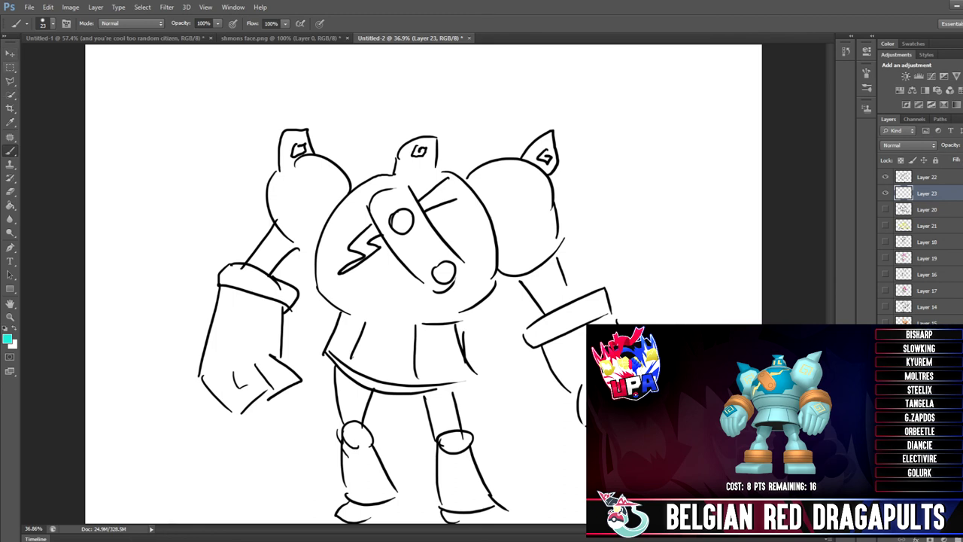
Step: Shade Golurk's torso, shoulders, arms, skirt and legs in turquoise
{"action": "mouse_move", "coordinate": [272, 165]}
{"action": "left_mouse_down"}
{"action": "mouse_move", "coordinate": [306, 159]}
{"action": "mouse_move", "coordinate": [317, 176]}
{"action": "mouse_move", "coordinate": [287, 214]}
{"action": "mouse_move", "coordinate": [336, 184]}
{"action": "mouse_move", "coordinate": [318, 225]}
{"action": "mouse_move", "coordinate": [385, 179]}
{"action": "mouse_move", "coordinate": [311, 268]}
{"action": "mouse_move", "coordinate": [315, 294]}
{"action": "mouse_move", "coordinate": [385, 260]}
{"action": "mouse_move", "coordinate": [401, 294]}
{"action": "mouse_move", "coordinate": [438, 301]}
{"action": "mouse_move", "coordinate": [332, 335]}
{"action": "mouse_move", "coordinate": [333, 358]}
{"action": "mouse_move", "coordinate": [351, 369]}
{"action": "mouse_move", "coordinate": [427, 325]}
{"action": "mouse_move", "coordinate": [449, 339]}
{"action": "mouse_move", "coordinate": [455, 388]}
{"action": "left_mouse_up"}
{"action": "mouse_move", "coordinate": [283, 247]}
{"action": "left_mouse_down"}
{"action": "mouse_move", "coordinate": [260, 265]}
{"action": "mouse_move", "coordinate": [278, 235]}
{"action": "mouse_move", "coordinate": [275, 269]}
{"action": "left_mouse_up"}
{"action": "mouse_move", "coordinate": [232, 304]}
{"action": "left_mouse_down"}
{"action": "mouse_move", "coordinate": [258, 332]}
{"action": "mouse_move", "coordinate": [239, 385]}
{"action": "mouse_move", "coordinate": [289, 346]}
{"action": "left_mouse_up"}
{"action": "mouse_move", "coordinate": [395, 181]}
{"action": "left_mouse_down"}
{"action": "mouse_move", "coordinate": [410, 147]}
{"action": "mouse_move", "coordinate": [436, 177]}
{"action": "mouse_move", "coordinate": [433, 195]}
{"action": "mouse_move", "coordinate": [470, 199]}
{"action": "mouse_move", "coordinate": [493, 272]}
{"action": "mouse_move", "coordinate": [451, 326]}
{"action": "left_mouse_up"}
{"action": "left_click_drag", "start_coordinate": [345, 385], "coordinate": [385, 498]}
{"action": "left_click_drag", "start_coordinate": [423, 391], "coordinate": [481, 508]}
{"action": "mouse_move", "coordinate": [485, 161]}
{"action": "left_mouse_down"}
{"action": "mouse_move", "coordinate": [514, 166]}
{"action": "mouse_move", "coordinate": [532, 181]}
{"action": "mouse_move", "coordinate": [518, 200]}
{"action": "mouse_move", "coordinate": [548, 207]}
{"action": "mouse_move", "coordinate": [552, 240]}
{"action": "mouse_move", "coordinate": [532, 271]}
{"action": "mouse_move", "coordinate": [562, 284]}
{"action": "mouse_move", "coordinate": [582, 418]}
{"action": "left_mouse_up"}
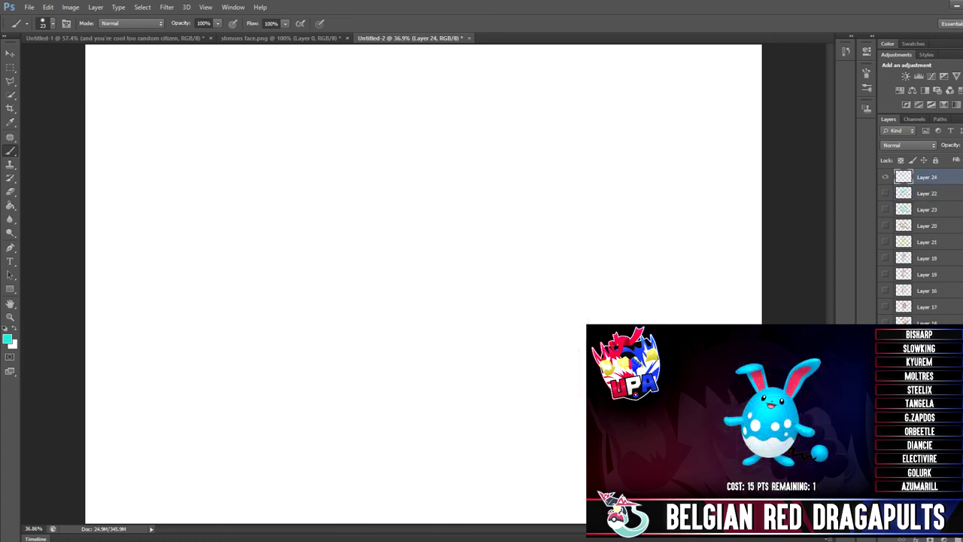
Step: Reset the foreground colour to black and draw Azumarill's egg-shaped body sides and two pointed feet on Layer 24
{"action": "key", "text": "d"}
{"action": "mouse_move", "coordinate": [378, 174]}
{"action": "left_mouse_down"}
{"action": "mouse_move", "coordinate": [353, 340]}
{"action": "mouse_move", "coordinate": [374, 354]}
{"action": "left_mouse_up"}
{"action": "left_click_drag", "start_coordinate": [467, 176], "coordinate": [453, 343]}
{"action": "mouse_move", "coordinate": [354, 347]}
{"action": "left_mouse_down"}
{"action": "mouse_move", "coordinate": [279, 393]}
{"action": "mouse_move", "coordinate": [389, 368]}
{"action": "mouse_move", "coordinate": [513, 398]}
{"action": "left_mouse_up"}
{"action": "mouse_move", "coordinate": [473, 343]}
{"action": "left_mouse_down"}
{"action": "mouse_move", "coordinate": [525, 405]}
{"action": "mouse_move", "coordinate": [517, 404]}
{"action": "left_mouse_up"}
Step: Draw Azumarill's folded ear and long upright ear, each with an inner-ear outline
{"action": "mouse_move", "coordinate": [378, 89]}
{"action": "left_mouse_down"}
{"action": "mouse_move", "coordinate": [390, 179]}
{"action": "mouse_move", "coordinate": [293, 137]}
{"action": "mouse_move", "coordinate": [384, 104]}
{"action": "left_mouse_up"}
{"action": "left_click_drag", "start_coordinate": [345, 130], "coordinate": [381, 190]}
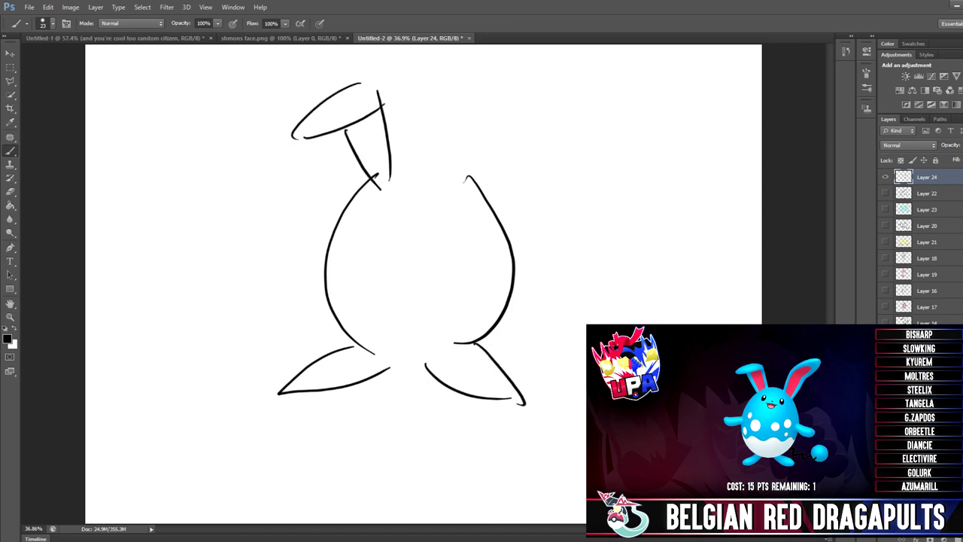
{"action": "left_click_drag", "start_coordinate": [356, 129], "coordinate": [375, 169]}
{"action": "left_click_drag", "start_coordinate": [378, 125], "coordinate": [381, 144]}
{"action": "mouse_move", "coordinate": [432, 166]}
{"action": "left_mouse_down"}
{"action": "mouse_move", "coordinate": [494, 90]}
{"action": "mouse_move", "coordinate": [573, 76]}
{"action": "mouse_move", "coordinate": [476, 172]}
{"action": "mouse_move", "coordinate": [451, 163]}
{"action": "mouse_move", "coordinate": [494, 94]}
{"action": "mouse_move", "coordinate": [540, 100]}
{"action": "mouse_move", "coordinate": [458, 176]}
{"action": "left_mouse_up"}
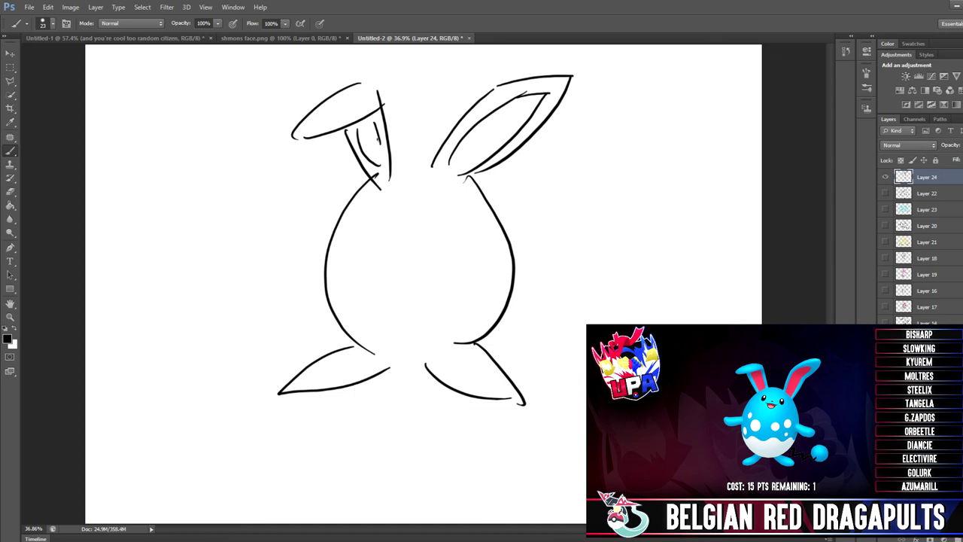
Step: Draw Azumarill's wavy belly line and bottom edge, and a face with two shiny dark eyes and a small smile
{"action": "mouse_move", "coordinate": [342, 309]}
{"action": "left_mouse_down"}
{"action": "mouse_move", "coordinate": [443, 316]}
{"action": "mouse_move", "coordinate": [487, 304]}
{"action": "left_mouse_up"}
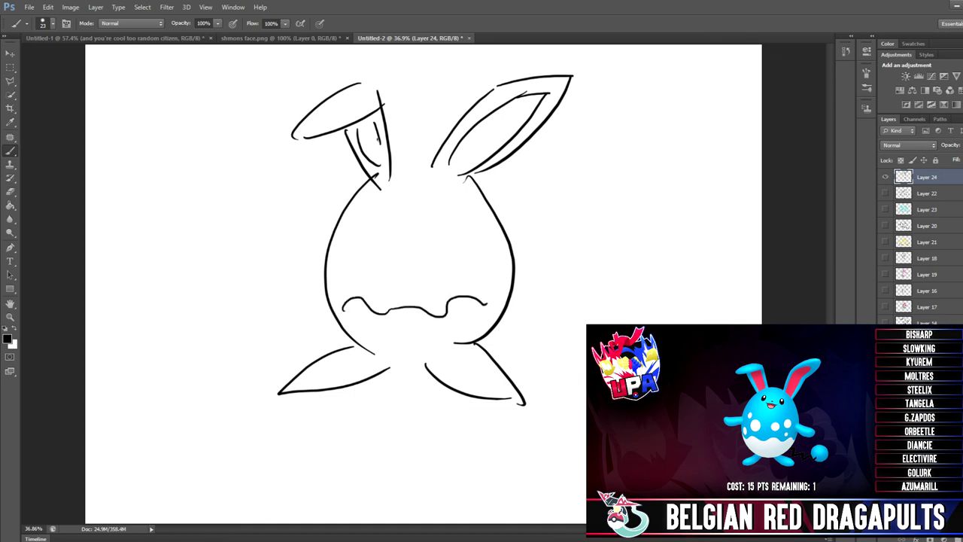
{"action": "mouse_move", "coordinate": [362, 350]}
{"action": "left_mouse_down"}
{"action": "mouse_move", "coordinate": [454, 353]}
{"action": "mouse_move", "coordinate": [465, 345]}
{"action": "left_mouse_up"}
{"action": "mouse_move", "coordinate": [385, 203]}
{"action": "left_mouse_down"}
{"action": "mouse_move", "coordinate": [381, 218]}
{"action": "mouse_move", "coordinate": [388, 211]}
{"action": "mouse_move", "coordinate": [399, 221]}
{"action": "left_mouse_up"}
{"action": "mouse_move", "coordinate": [451, 205]}
{"action": "left_mouse_down"}
{"action": "mouse_move", "coordinate": [446, 224]}
{"action": "mouse_move", "coordinate": [473, 212]}
{"action": "mouse_move", "coordinate": [464, 231]}
{"action": "mouse_move", "coordinate": [470, 218]}
{"action": "left_mouse_up"}
{"action": "left_click_drag", "start_coordinate": [408, 234], "coordinate": [433, 232]}
{"action": "mouse_move", "coordinate": [410, 237]}
{"action": "left_mouse_down"}
{"action": "mouse_move", "coordinate": [428, 244]}
{"action": "mouse_move", "coordinate": [431, 236]}
{"action": "left_mouse_up"}
Step: Draw three rounded spots above Azumarill's wavy belly line
{"action": "mouse_move", "coordinate": [355, 259]}
{"action": "left_mouse_down"}
{"action": "mouse_move", "coordinate": [352, 279]}
{"action": "mouse_move", "coordinate": [366, 264]}
{"action": "left_mouse_up"}
{"action": "mouse_move", "coordinate": [413, 299]}
{"action": "left_mouse_down"}
{"action": "mouse_move", "coordinate": [435, 295]}
{"action": "mouse_move", "coordinate": [432, 304]}
{"action": "left_mouse_up"}
{"action": "mouse_move", "coordinate": [489, 275]}
{"action": "left_mouse_down"}
{"action": "mouse_move", "coordinate": [508, 270]}
{"action": "mouse_move", "coordinate": [487, 290]}
{"action": "left_mouse_up"}
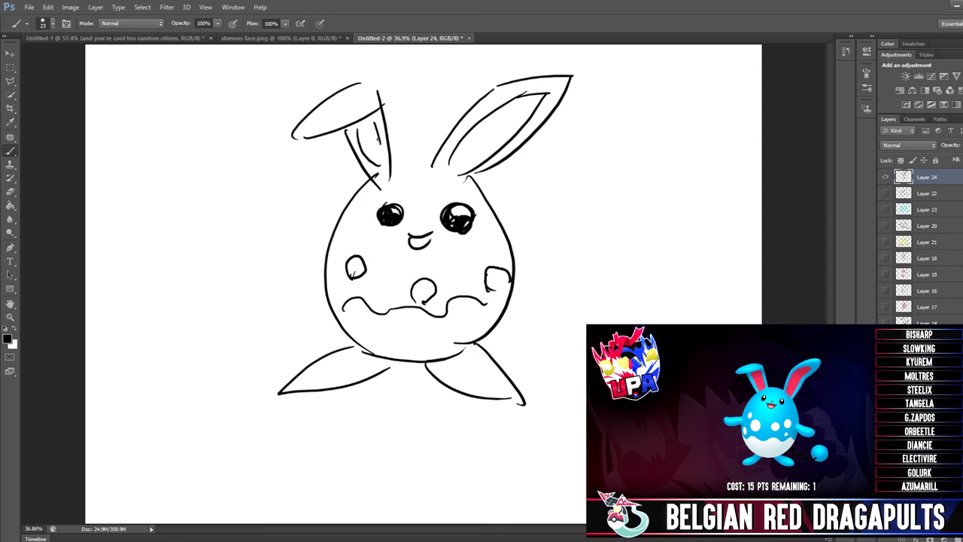
Step: Draw Azumarill's two arms, close the top of the head and add a zigzag tail ending in a ball
{"action": "mouse_move", "coordinate": [325, 253]}
{"action": "left_mouse_down"}
{"action": "mouse_move", "coordinate": [280, 280]}
{"action": "mouse_move", "coordinate": [324, 277]}
{"action": "left_mouse_up"}
{"action": "left_click_drag", "start_coordinate": [515, 255], "coordinate": [512, 304]}
{"action": "left_click_drag", "start_coordinate": [396, 170], "coordinate": [442, 165]}
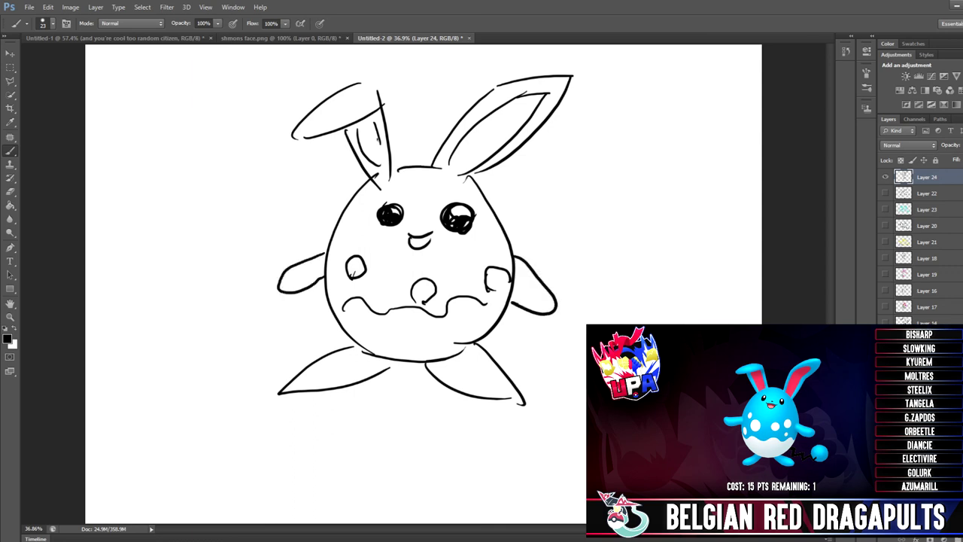
{"action": "mouse_move", "coordinate": [504, 316]}
{"action": "left_mouse_down"}
{"action": "mouse_move", "coordinate": [565, 358]}
{"action": "mouse_move", "coordinate": [581, 336]}
{"action": "mouse_move", "coordinate": [583, 390]}
{"action": "mouse_move", "coordinate": [595, 322]}
{"action": "left_mouse_up"}
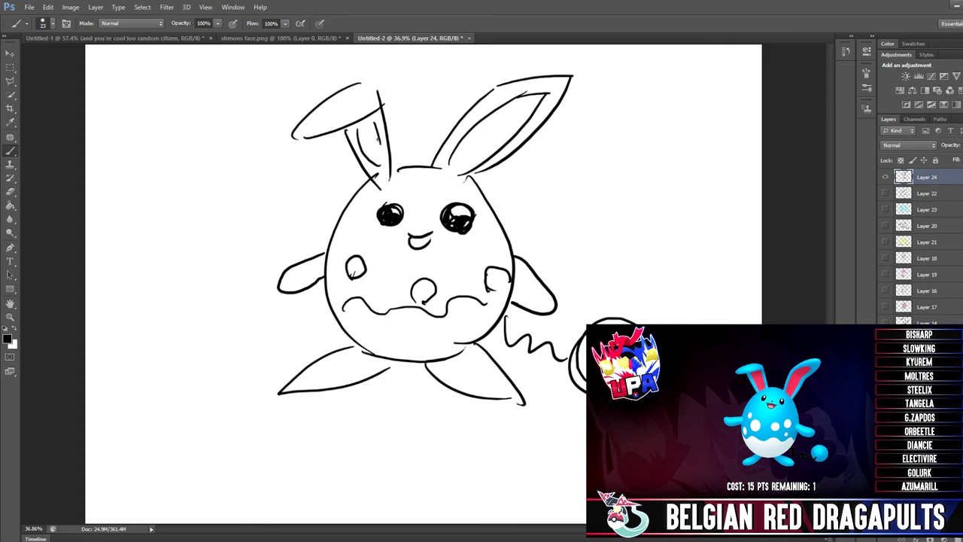
Step: Choose the blue 009cf6 as foreground colour and add a new layer beneath the Azumarill line art
{"action": "left_click", "coordinate": [7, 339]}
{"action": "left_click", "coordinate": [461, 149]}
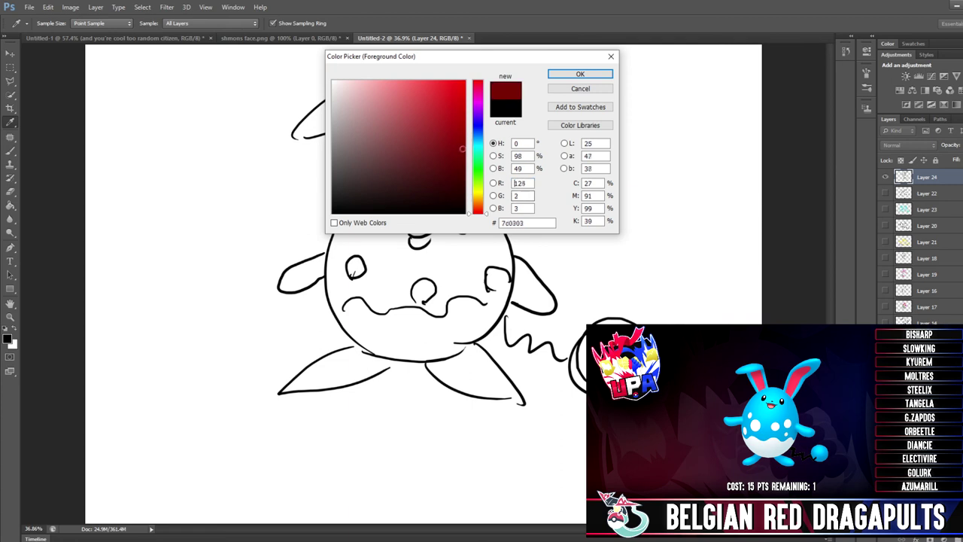
{"action": "left_click", "coordinate": [478, 143]}
{"action": "left_click_drag", "start_coordinate": [478, 144], "coordinate": [479, 138]}
{"action": "left_click_drag", "start_coordinate": [456, 87], "coordinate": [466, 85]}
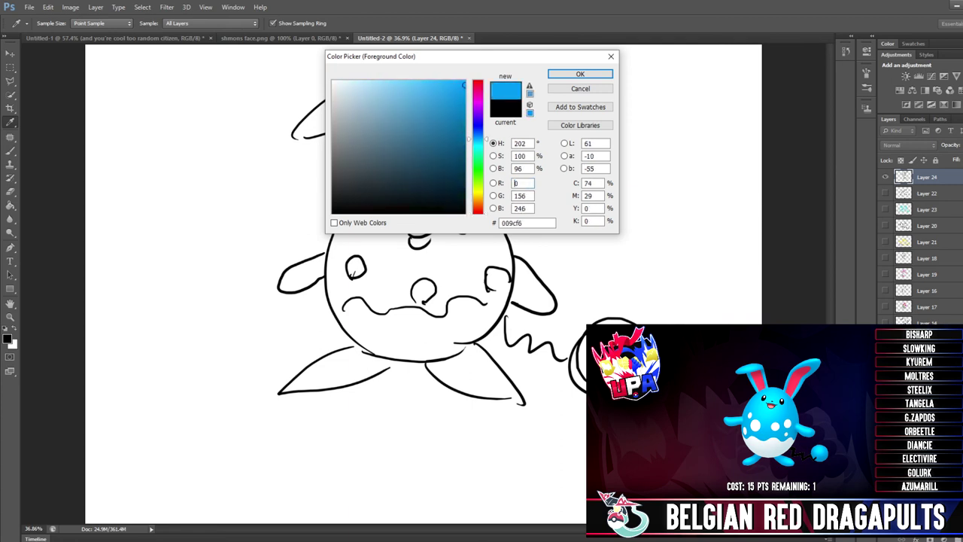
{"action": "left_click", "coordinate": [580, 74]}
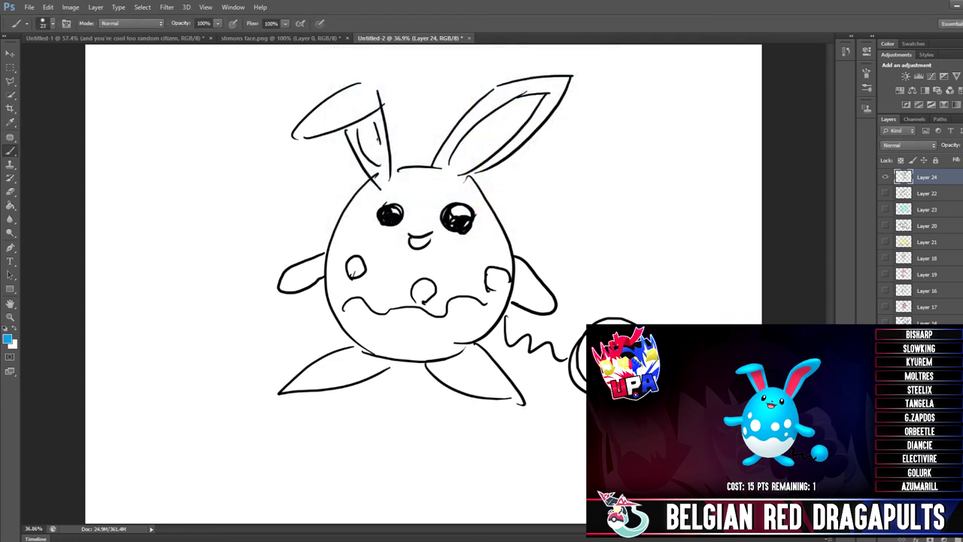
{"action": "key", "text": "ctrl+shift+alt+n"}
{"action": "left_click_drag", "start_coordinate": [927, 177], "coordinate": [927, 204]}
Step: Shade Azumarill's ears in blue, enlarge the brush to 108 and fill the upper head, one arm and both feet
{"action": "mouse_move", "coordinate": [304, 129]}
{"action": "left_mouse_down"}
{"action": "mouse_move", "coordinate": [340, 93]}
{"action": "mouse_move", "coordinate": [362, 100]}
{"action": "mouse_move", "coordinate": [348, 120]}
{"action": "mouse_move", "coordinate": [378, 98]}
{"action": "mouse_move", "coordinate": [386, 179]}
{"action": "mouse_move", "coordinate": [367, 155]}
{"action": "mouse_move", "coordinate": [384, 191]}
{"action": "left_mouse_up"}
{"action": "left_click", "coordinate": [53, 23]}
{"action": "left_click_drag", "start_coordinate": [27, 57], "coordinate": [69, 58]}
{"action": "mouse_move", "coordinate": [366, 194]}
{"action": "left_mouse_down"}
{"action": "mouse_move", "coordinate": [340, 246]}
{"action": "mouse_move", "coordinate": [396, 188]}
{"action": "mouse_move", "coordinate": [445, 174]}
{"action": "mouse_move", "coordinate": [527, 84]}
{"action": "mouse_move", "coordinate": [564, 83]}
{"action": "mouse_move", "coordinate": [452, 181]}
{"action": "mouse_move", "coordinate": [399, 202]}
{"action": "mouse_move", "coordinate": [387, 237]}
{"action": "mouse_move", "coordinate": [365, 226]}
{"action": "mouse_move", "coordinate": [354, 249]}
{"action": "mouse_move", "coordinate": [298, 278]}
{"action": "mouse_move", "coordinate": [335, 273]}
{"action": "mouse_move", "coordinate": [342, 302]}
{"action": "mouse_move", "coordinate": [326, 301]}
{"action": "left_mouse_up"}
{"action": "mouse_move", "coordinate": [286, 397]}
{"action": "left_mouse_down"}
{"action": "mouse_move", "coordinate": [358, 358]}
{"action": "mouse_move", "coordinate": [379, 365]}
{"action": "mouse_move", "coordinate": [312, 395]}
{"action": "left_mouse_up"}
{"action": "mouse_move", "coordinate": [428, 369]}
{"action": "left_mouse_down"}
{"action": "mouse_move", "coordinate": [467, 363]}
{"action": "mouse_move", "coordinate": [451, 380]}
{"action": "mouse_move", "coordinate": [512, 395]}
{"action": "mouse_move", "coordinate": [519, 377]}
{"action": "left_mouse_up"}
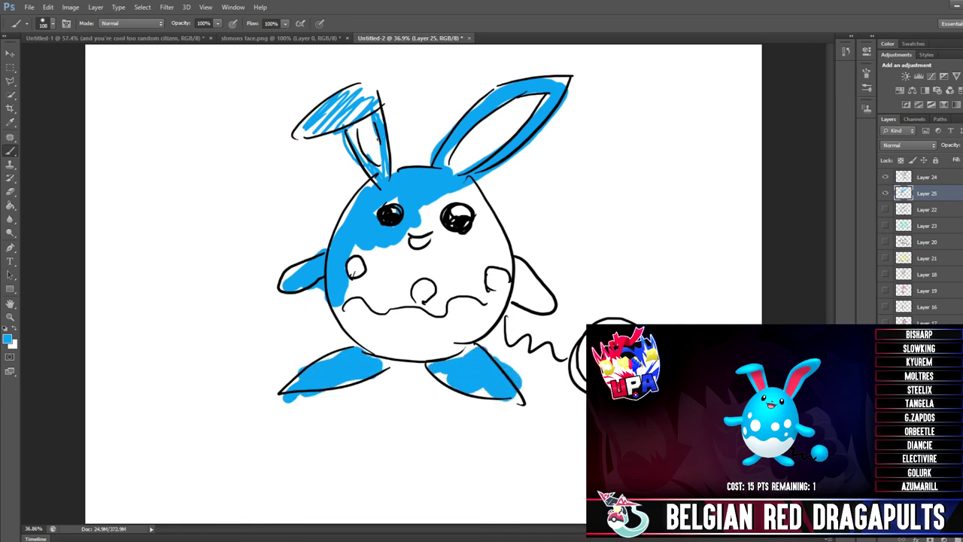
Step: Fill the rest of Azumarill's upper body, the other arm, the tail ball and the folded ear with blue
{"action": "mouse_move", "coordinate": [358, 248]}
{"action": "left_mouse_down"}
{"action": "mouse_move", "coordinate": [380, 284]}
{"action": "mouse_move", "coordinate": [354, 294]}
{"action": "mouse_move", "coordinate": [425, 211]}
{"action": "mouse_move", "coordinate": [481, 189]}
{"action": "mouse_move", "coordinate": [489, 240]}
{"action": "mouse_move", "coordinate": [414, 256]}
{"action": "mouse_move", "coordinate": [379, 293]}
{"action": "mouse_move", "coordinate": [459, 267]}
{"action": "mouse_move", "coordinate": [452, 305]}
{"action": "mouse_move", "coordinate": [508, 225]}
{"action": "mouse_move", "coordinate": [462, 235]}
{"action": "left_mouse_up"}
{"action": "mouse_move", "coordinate": [505, 263]}
{"action": "left_mouse_down"}
{"action": "mouse_move", "coordinate": [526, 305]}
{"action": "mouse_move", "coordinate": [554, 305]}
{"action": "left_mouse_up"}
{"action": "mouse_move", "coordinate": [611, 324]}
{"action": "left_mouse_down"}
{"action": "mouse_move", "coordinate": [599, 325]}
{"action": "mouse_move", "coordinate": [640, 325]}
{"action": "left_mouse_up"}
{"action": "mouse_move", "coordinate": [324, 109]}
{"action": "left_mouse_down"}
{"action": "mouse_move", "coordinate": [361, 113]}
{"action": "mouse_move", "coordinate": [373, 87]}
{"action": "mouse_move", "coordinate": [301, 128]}
{"action": "mouse_move", "coordinate": [385, 176]}
{"action": "left_mouse_up"}
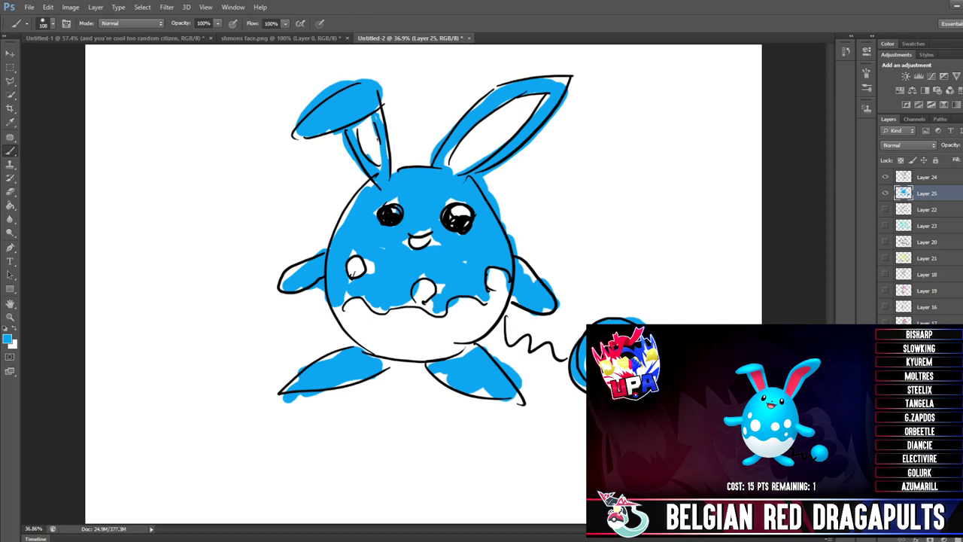
Step: Choose a pink foreground colour and paint a bow on top of Azumarill's head between the ears
{"action": "left_click", "coordinate": [8, 339]}
{"action": "left_click", "coordinate": [478, 103]}
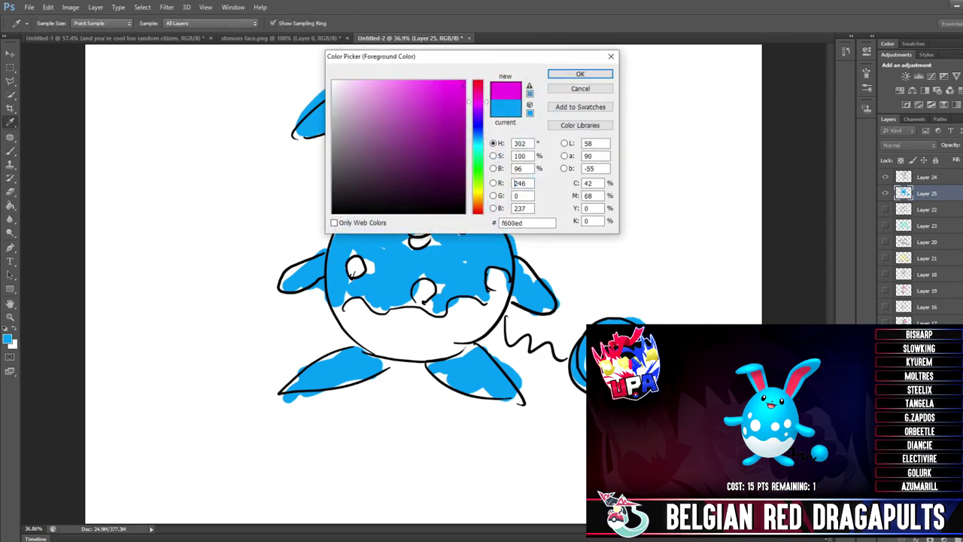
{"action": "left_click", "coordinate": [580, 73]}
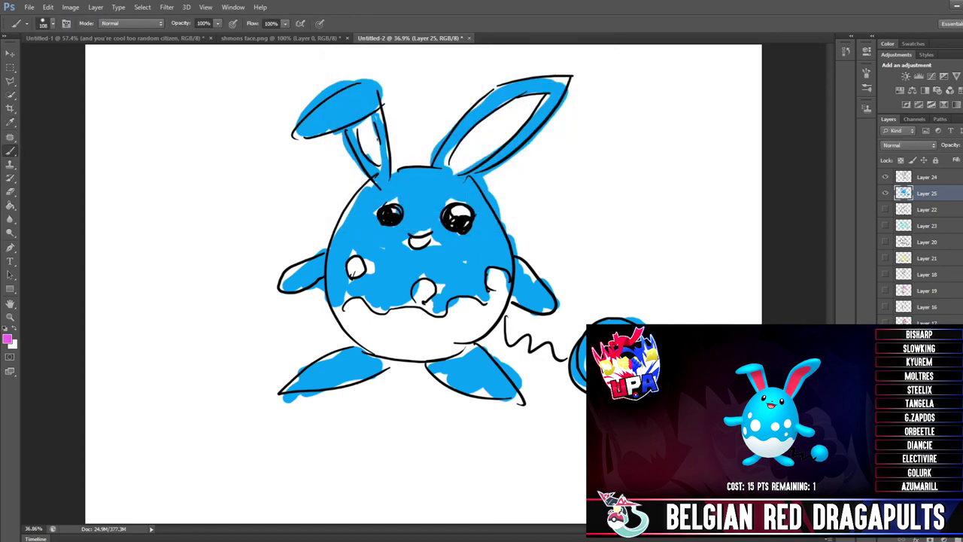
{"action": "mouse_move", "coordinate": [420, 173]}
{"action": "left_mouse_down"}
{"action": "mouse_move", "coordinate": [387, 160]}
{"action": "mouse_move", "coordinate": [404, 188]}
{"action": "mouse_move", "coordinate": [455, 149]}
{"action": "mouse_move", "coordinate": [444, 179]}
{"action": "mouse_move", "coordinate": [452, 170]}
{"action": "left_mouse_up"}
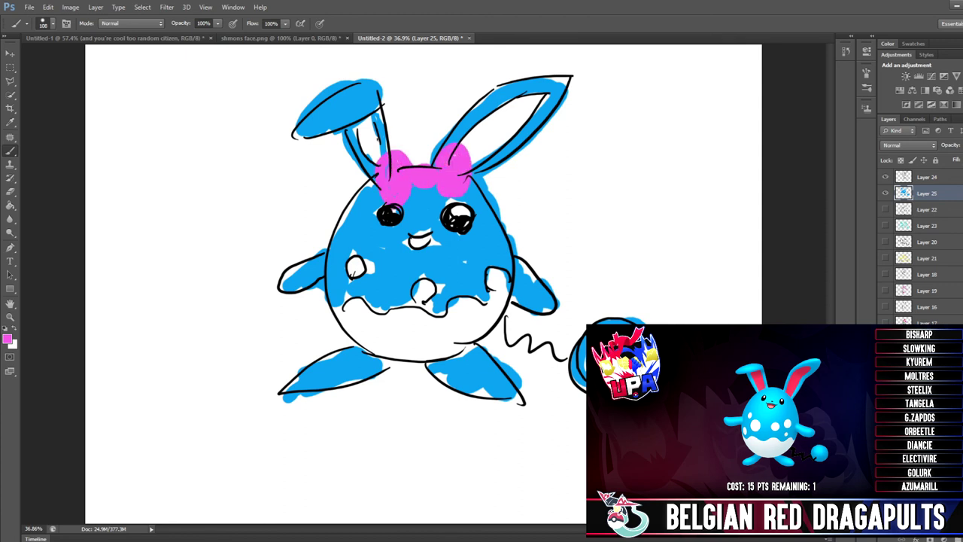